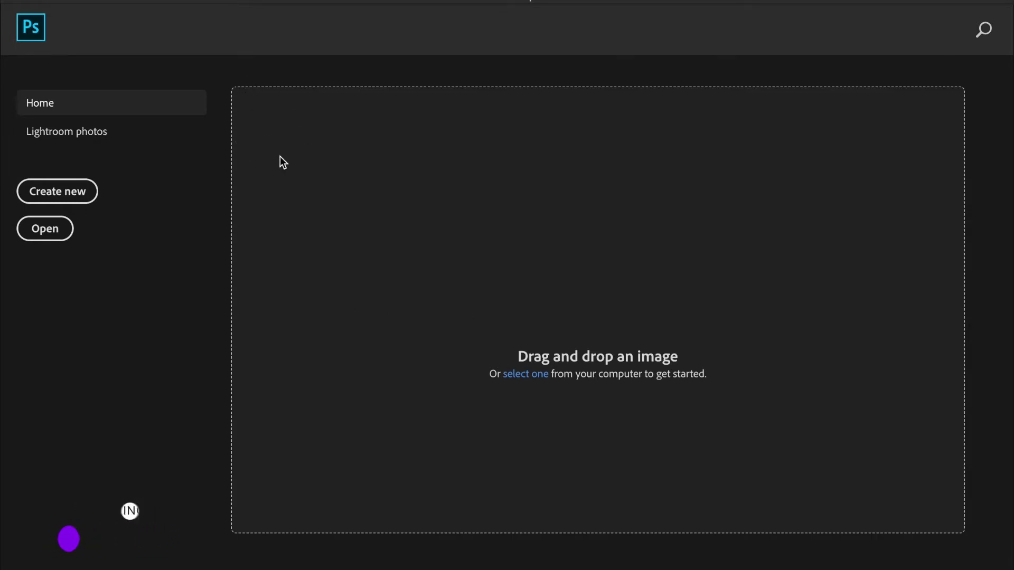
- Open Text_bef.jpg from the Recording folder on the Desktop in Adobe Photoshop 2020, fitted to the window
{"action": "left_click", "coordinate": [126, 2]}
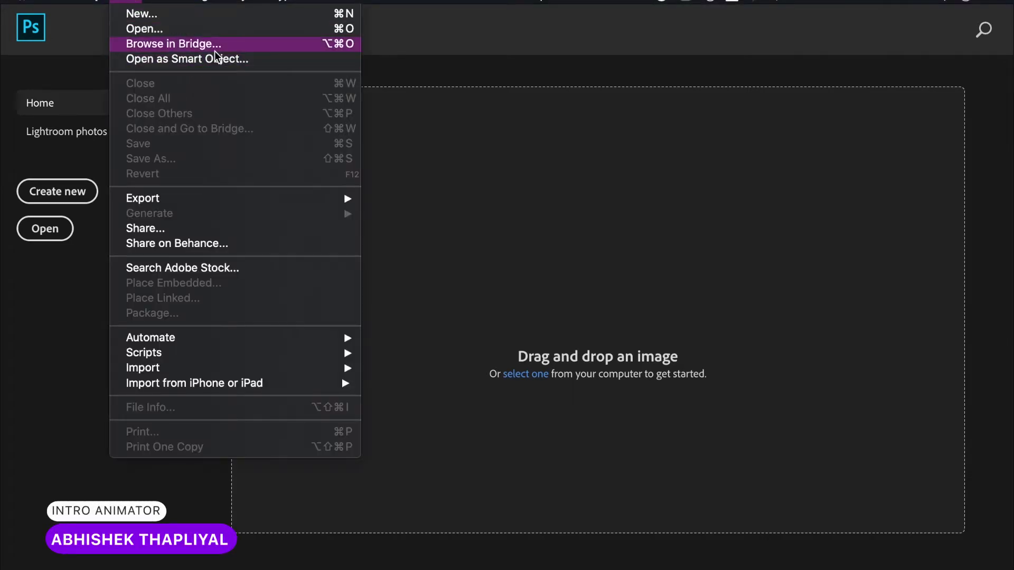
{"action": "left_click", "coordinate": [158, 29]}
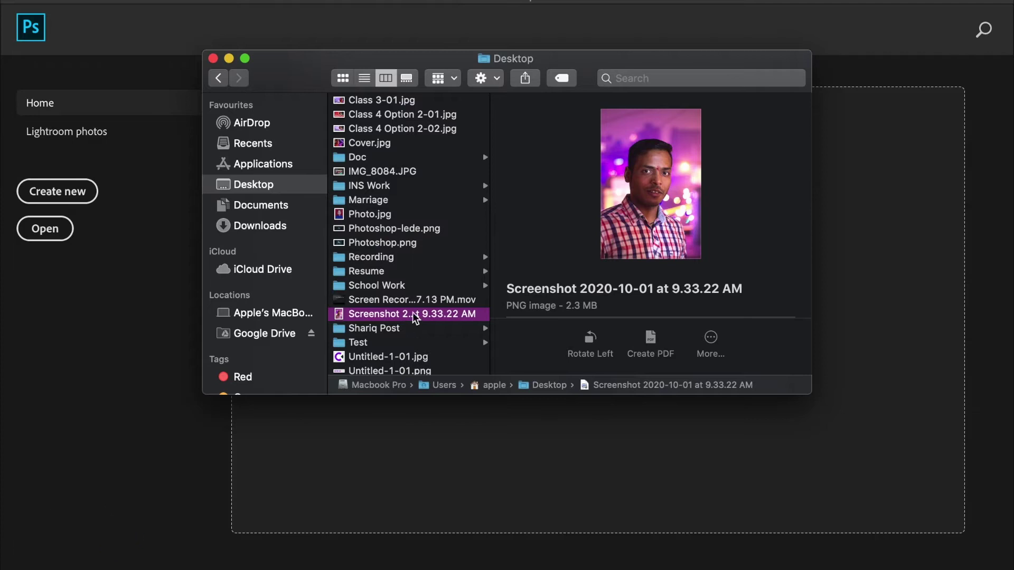
{"action": "left_click", "coordinate": [392, 286]}
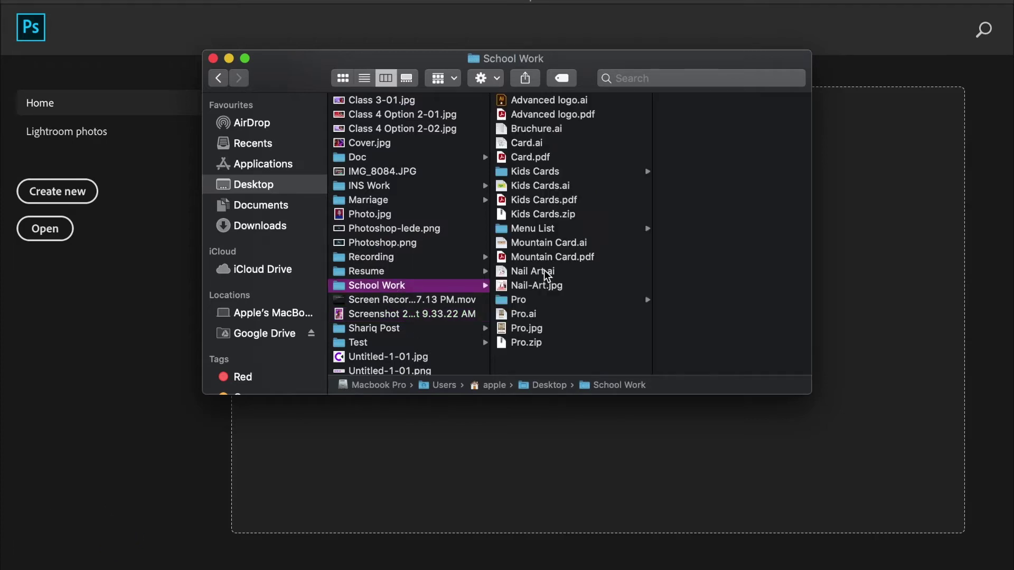
{"action": "left_click", "coordinate": [397, 258]}
{"action": "scroll", "coordinate": [545, 338], "scroll_direction": "down", "scroll_amount": 3}
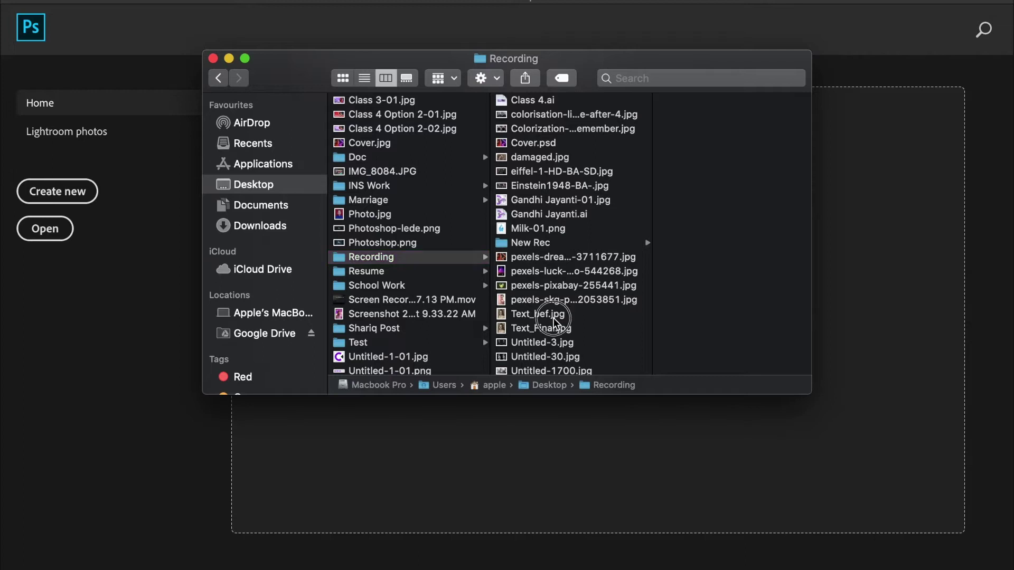
{"action": "left_click", "coordinate": [555, 315]}
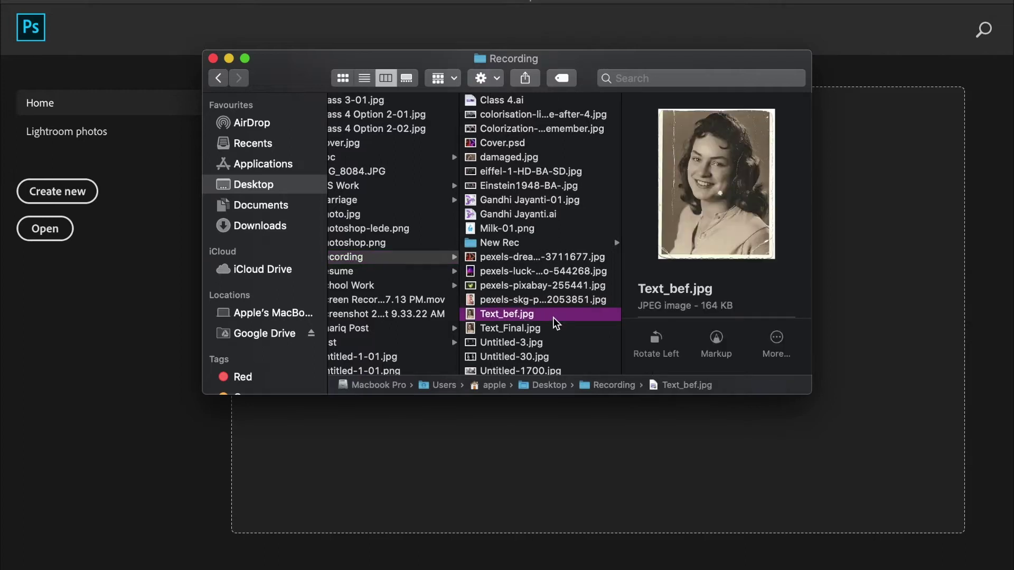
{"action": "right_click", "coordinate": [553, 318]}
{"action": "mouse_move", "coordinate": [670, 240]}
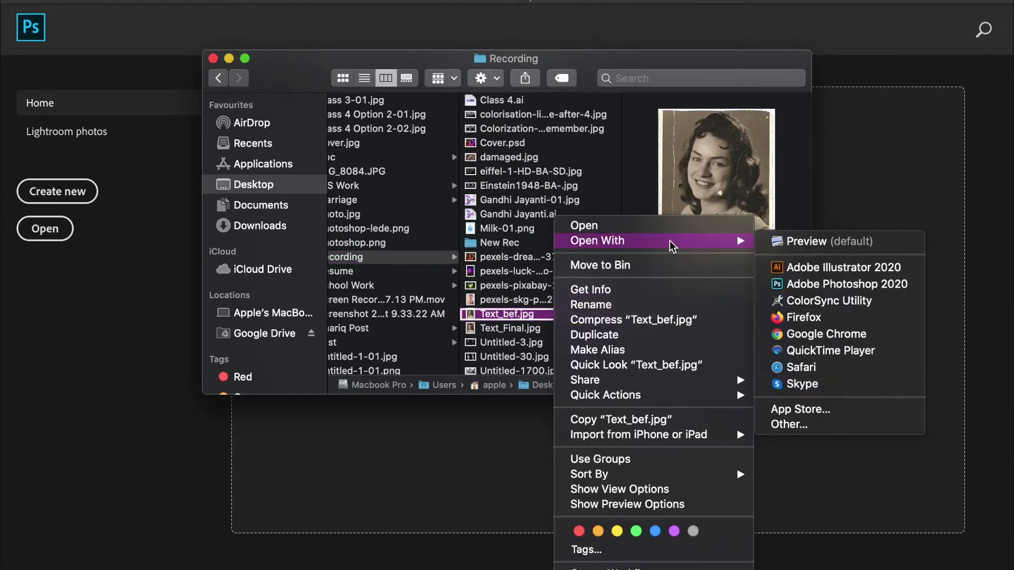
{"action": "left_click", "coordinate": [815, 283]}
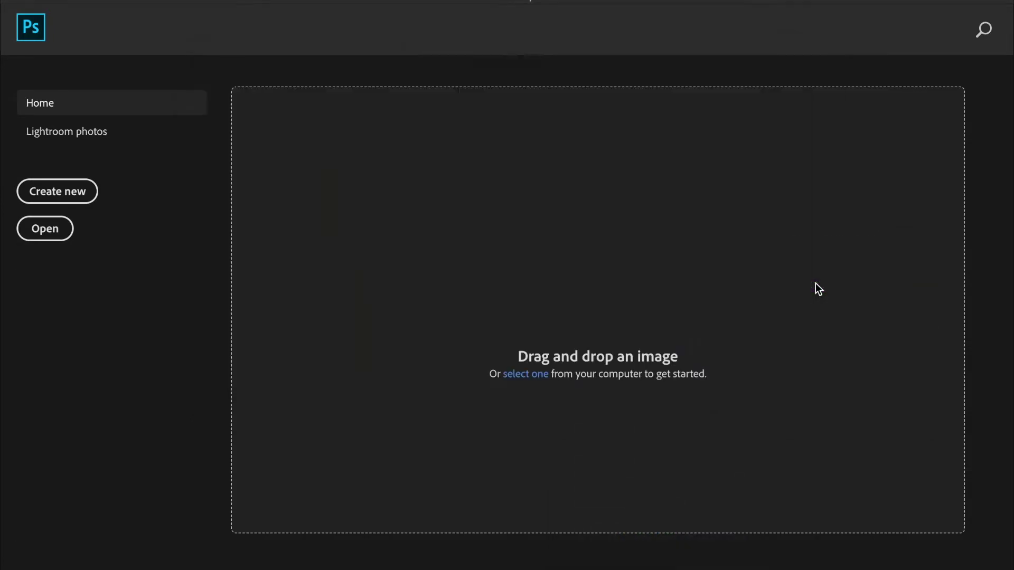
{"action": "key", "text": "super+0"}
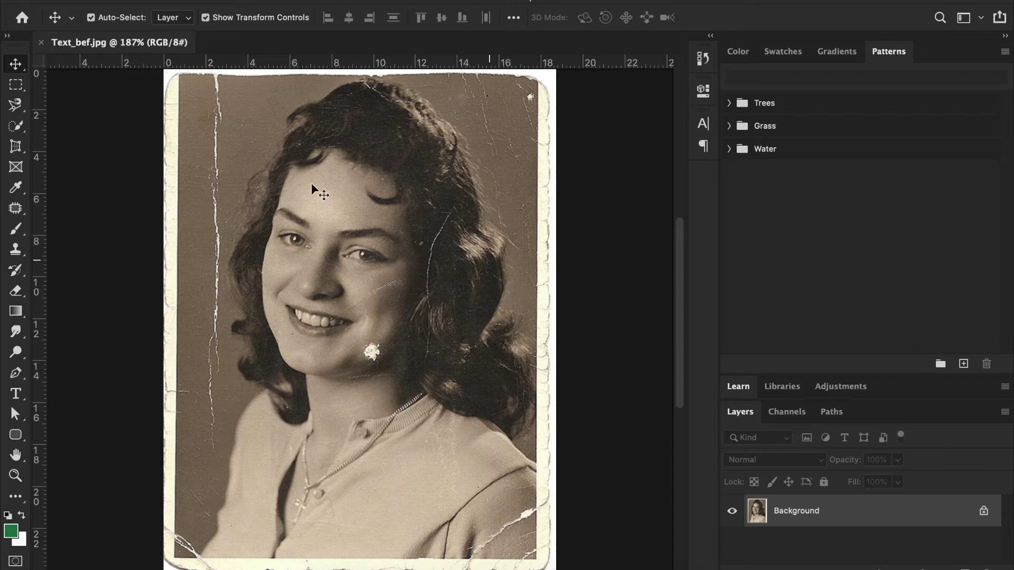
- Activate the Spot Healing Brush tool from the healing tool group
{"action": "left_click", "coordinate": [21, 214]}
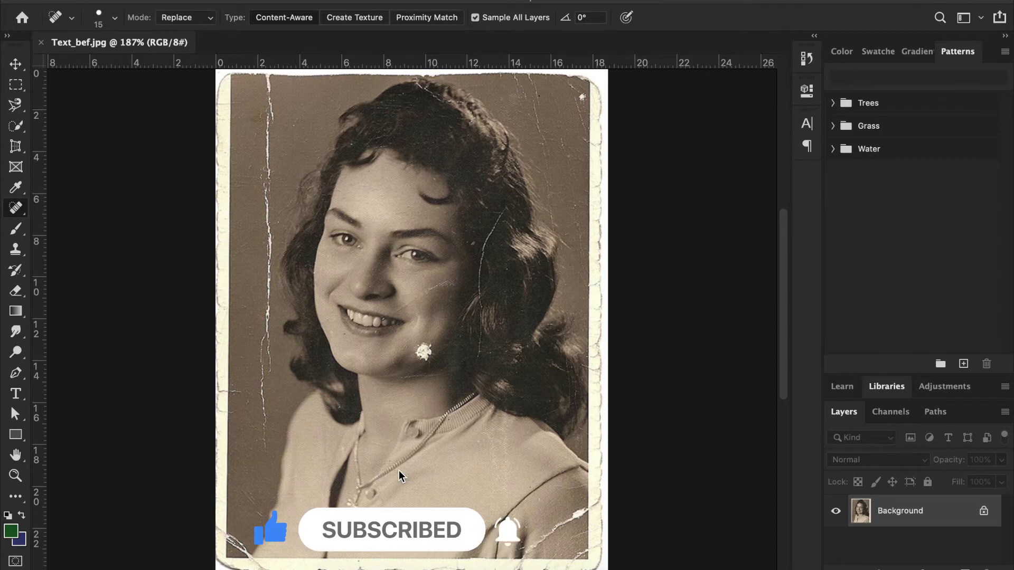
{"action": "left_click", "coordinate": [15, 207]}
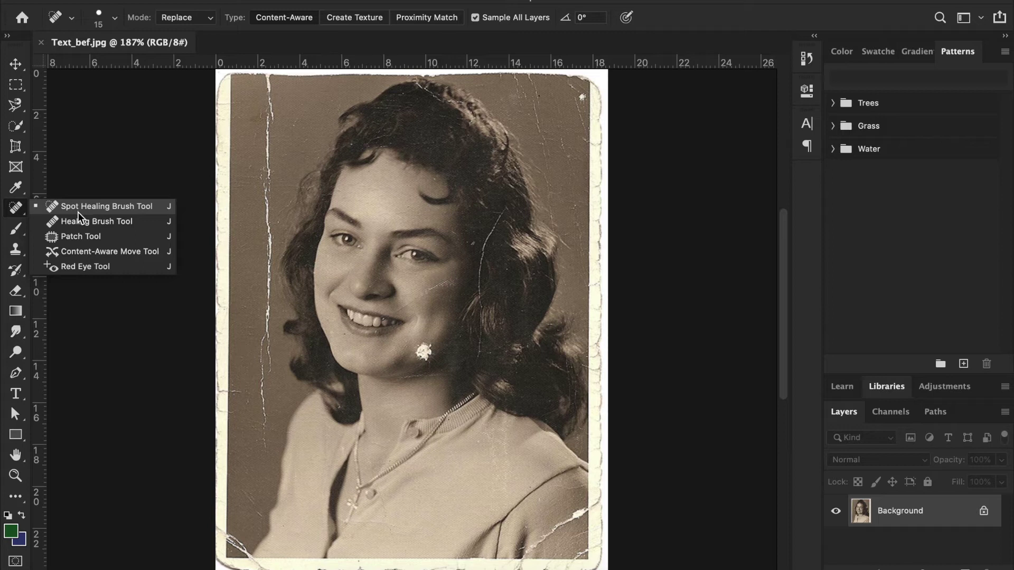
{"action": "left_click", "coordinate": [82, 208]}
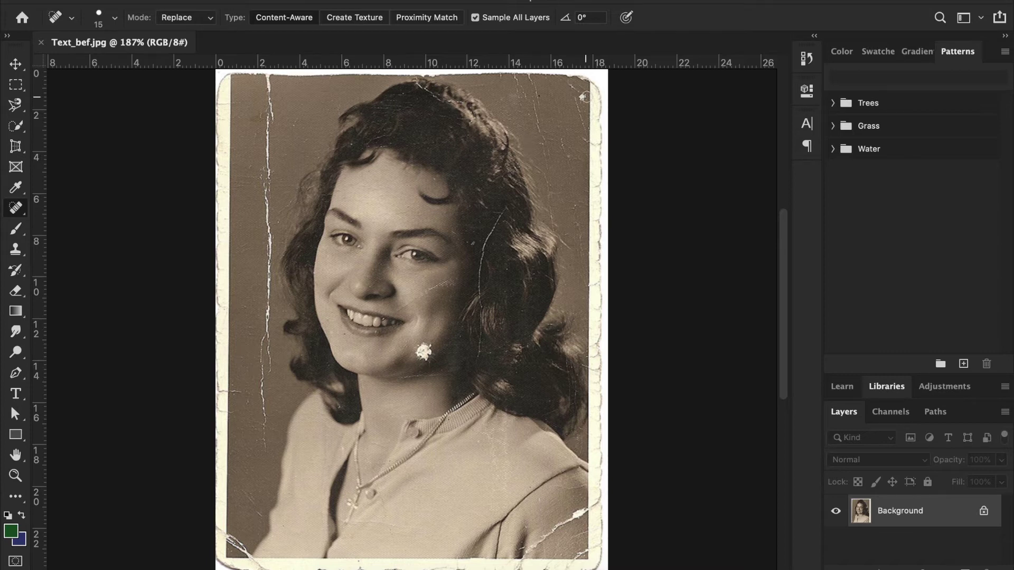
- Convert the locked Background into an editable layer and add a new empty layer above it
{"action": "scroll", "coordinate": [585, 97], "scroll_direction": "up", "scroll_amount": 6}
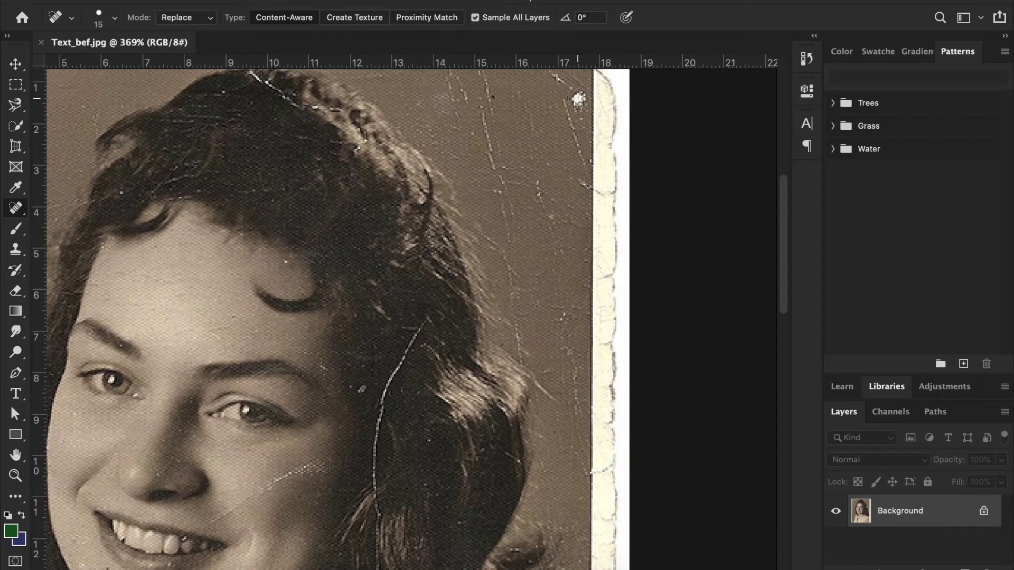
{"action": "double_click", "coordinate": [919, 515]}
{"action": "left_click", "coordinate": [644, 254]}
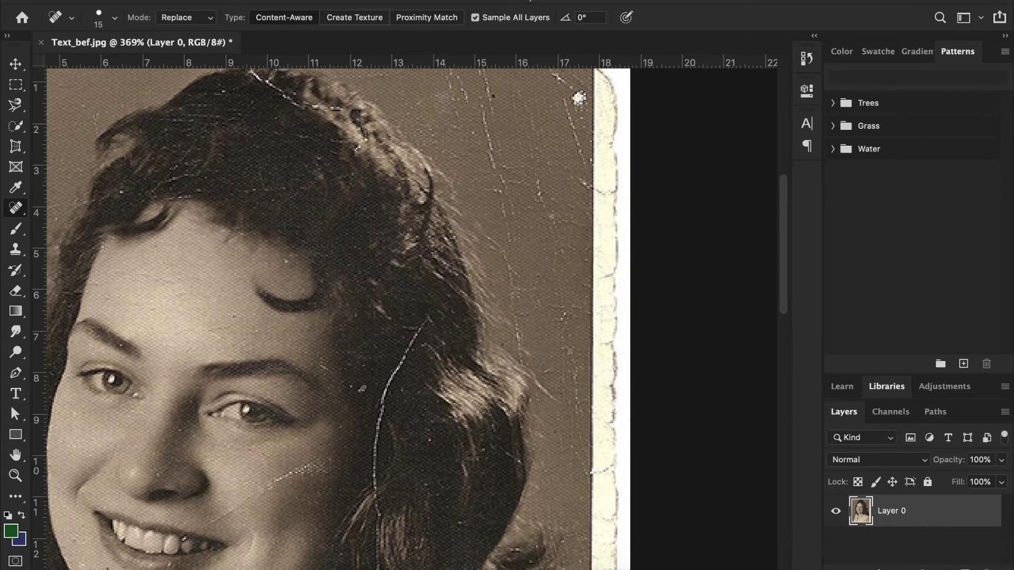
{"action": "left_click", "coordinate": [964, 568]}
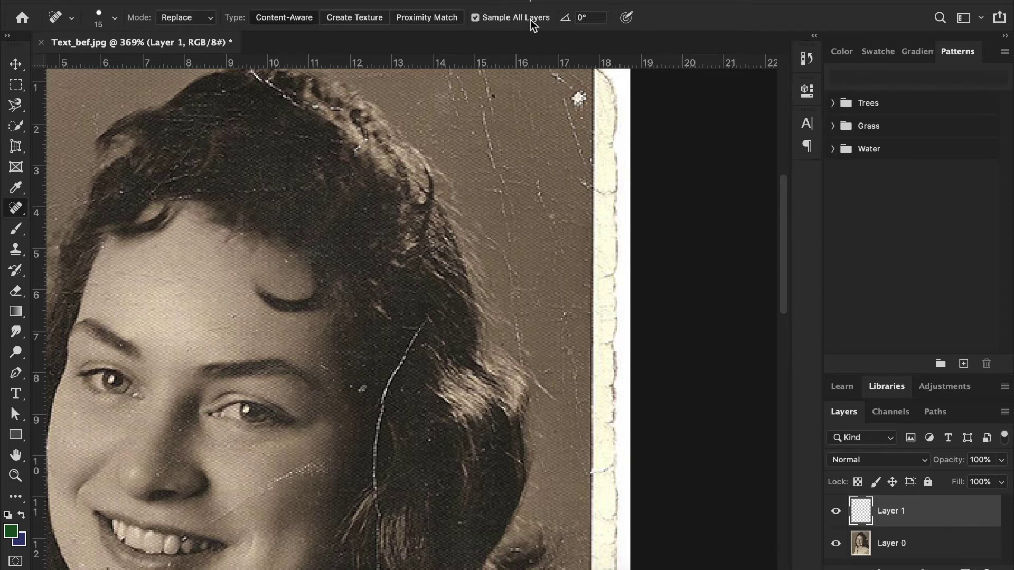
- Choose Replace as the blending mode of the Spot Healing Brush
{"action": "left_click", "coordinate": [200, 18]}
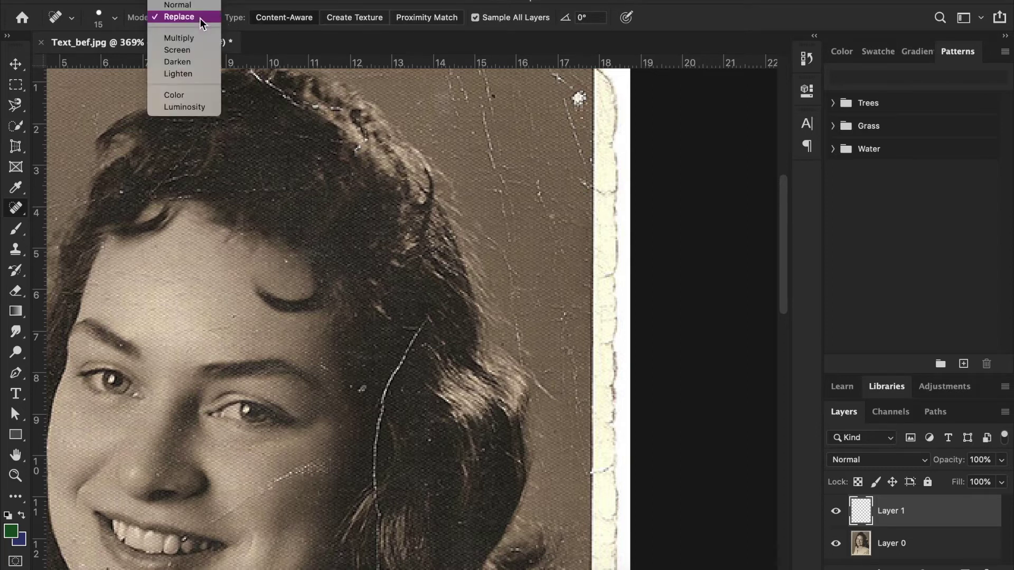
{"action": "left_click", "coordinate": [200, 21]}
{"action": "left_click", "coordinate": [203, 21]}
{"action": "left_click", "coordinate": [198, 21]}
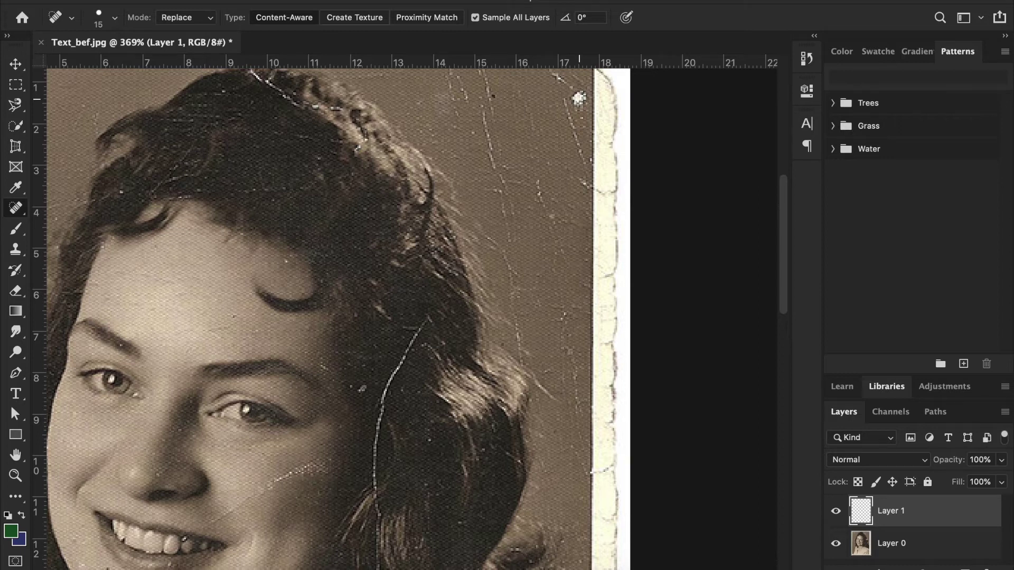
- Check the brush size settings and heal the large white spot near the photo's upper-right corner on the new layer
{"action": "scroll", "coordinate": [579, 99], "scroll_direction": "up", "scroll_amount": 2}
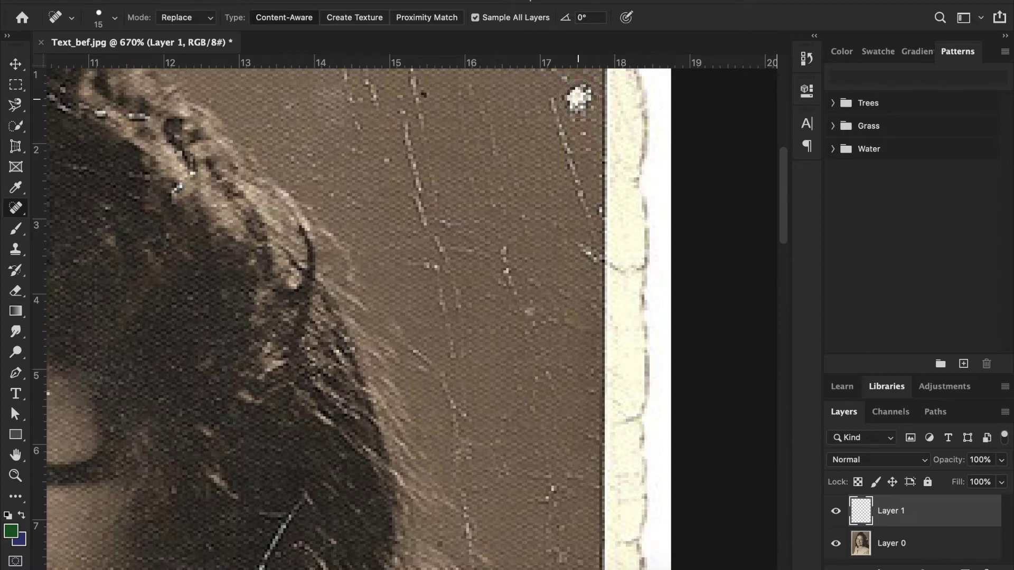
{"action": "left_click", "coordinate": [73, 19]}
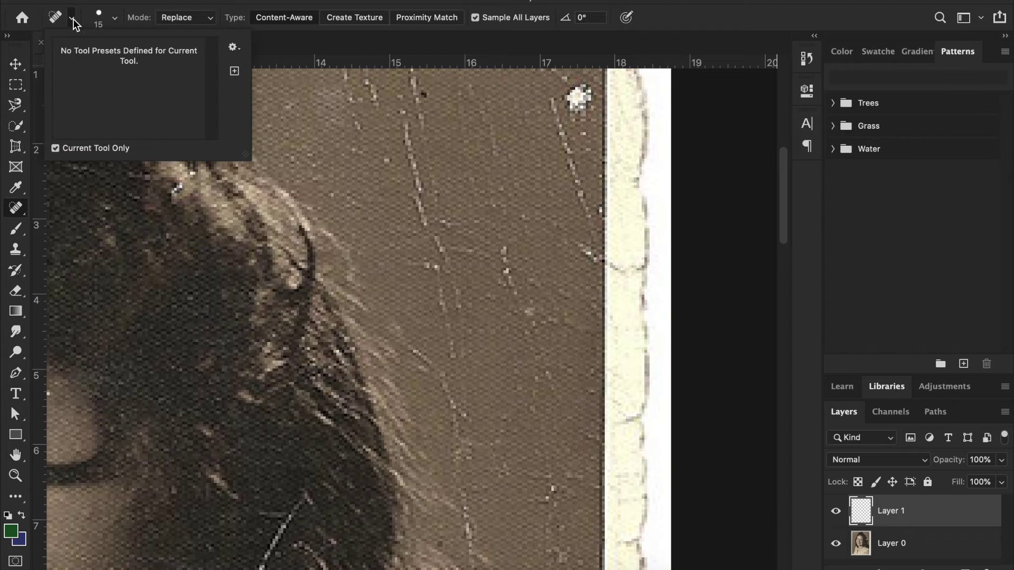
{"action": "left_click", "coordinate": [114, 18]}
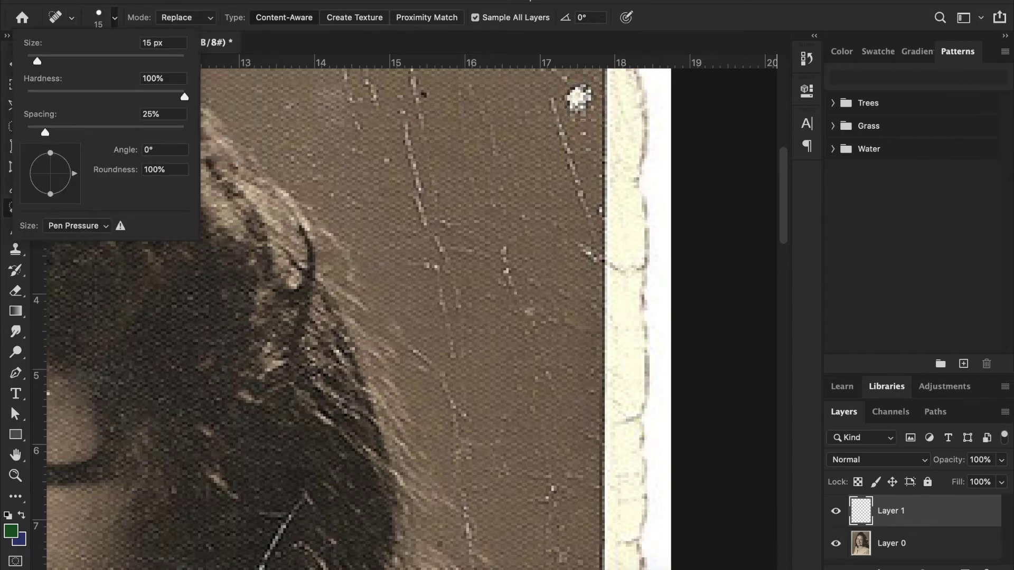
{"action": "right_click", "coordinate": [583, 103]}
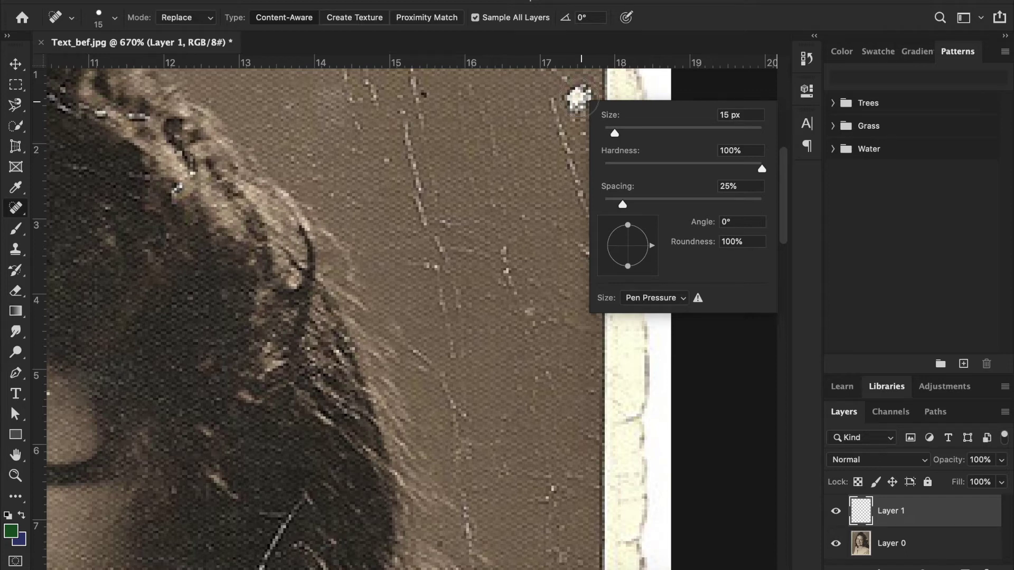
{"action": "left_click", "coordinate": [578, 98]}
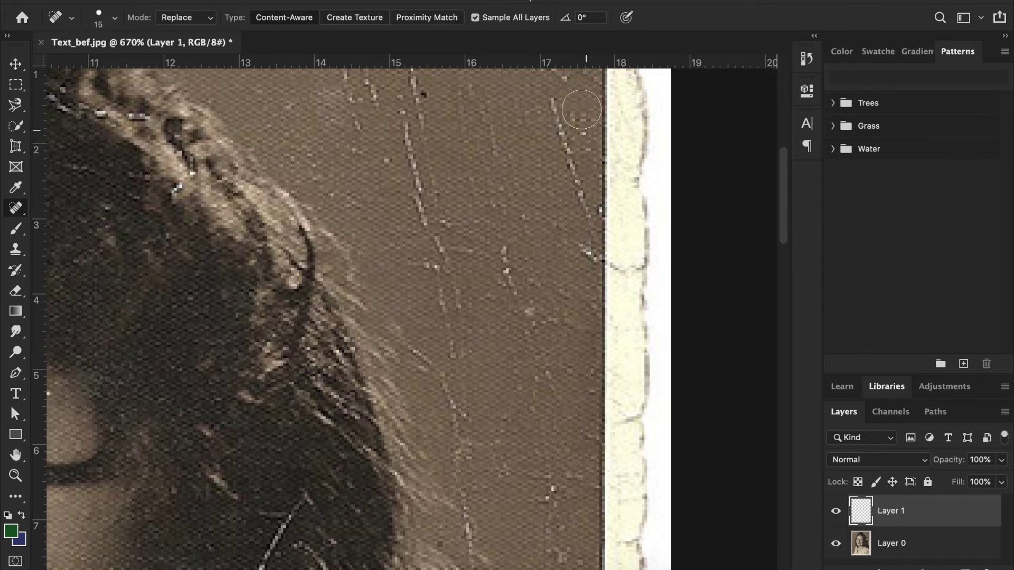
- Heal the diagonal scratch beside the photo's right border and the short scratch just below and left of it
{"action": "scroll", "coordinate": [576, 108], "scroll_direction": "down", "scroll_amount": 4}
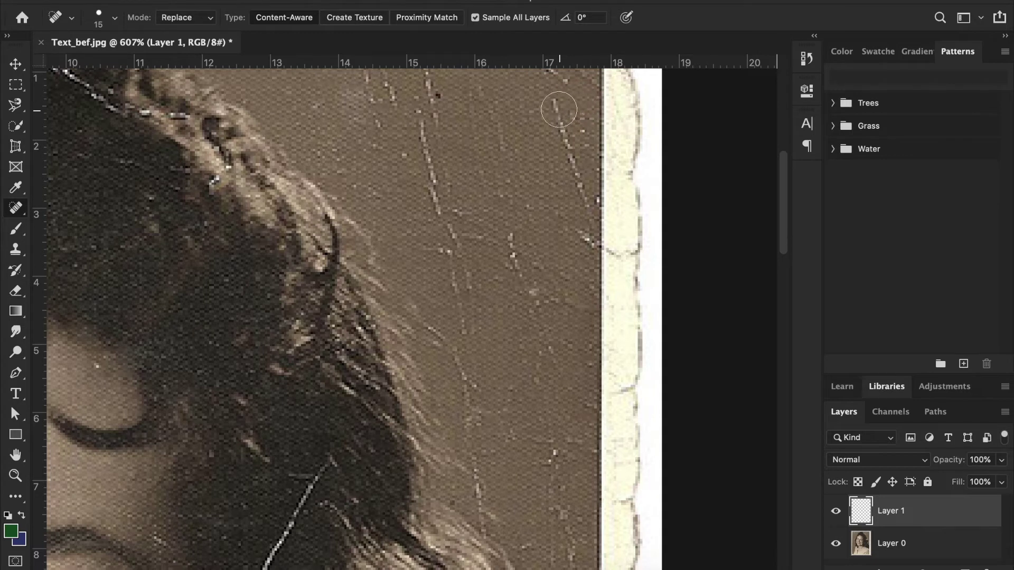
{"action": "left_click_drag", "start_coordinate": [559, 124], "coordinate": [579, 248]}
{"action": "left_click", "coordinate": [578, 130]}
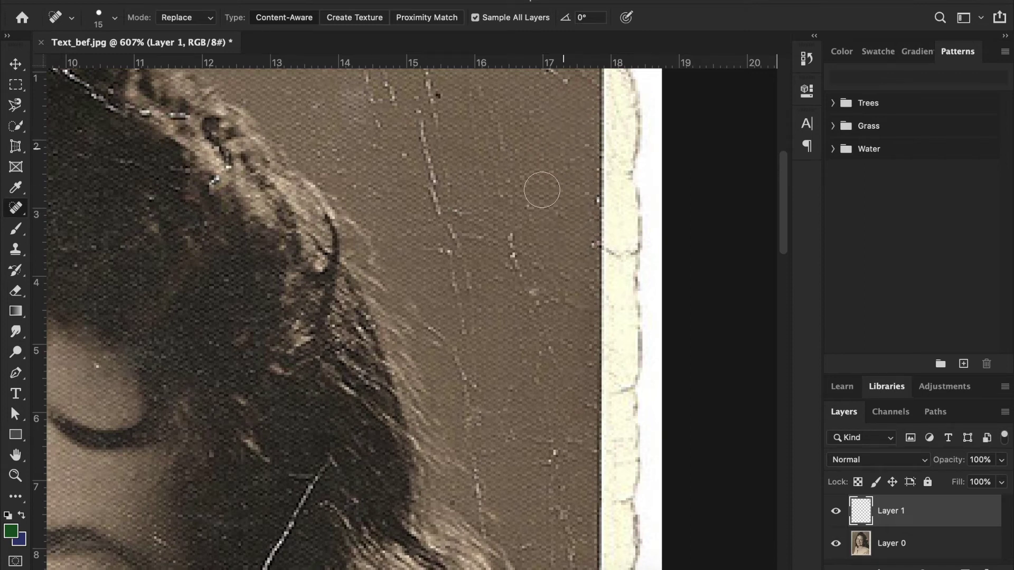
{"action": "left_click_drag", "start_coordinate": [509, 239], "coordinate": [509, 260]}
{"action": "left_click", "coordinate": [529, 294]}
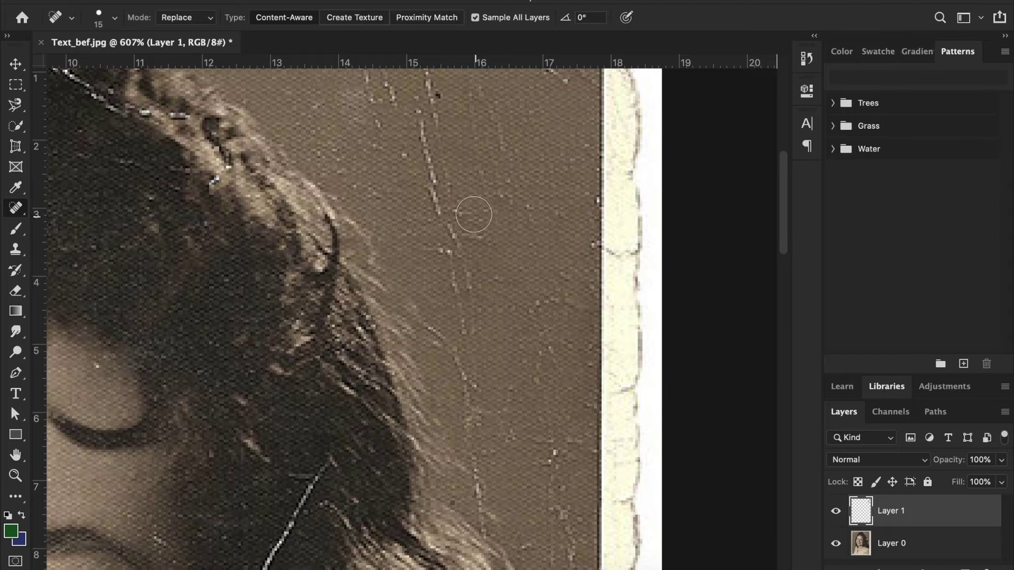
- Heal the long vertical scratch in the upper background to the right of the woman's hair, working downward
{"action": "left_click", "coordinate": [444, 206]}
{"action": "left_click", "coordinate": [437, 202]}
{"action": "left_click", "coordinate": [430, 148]}
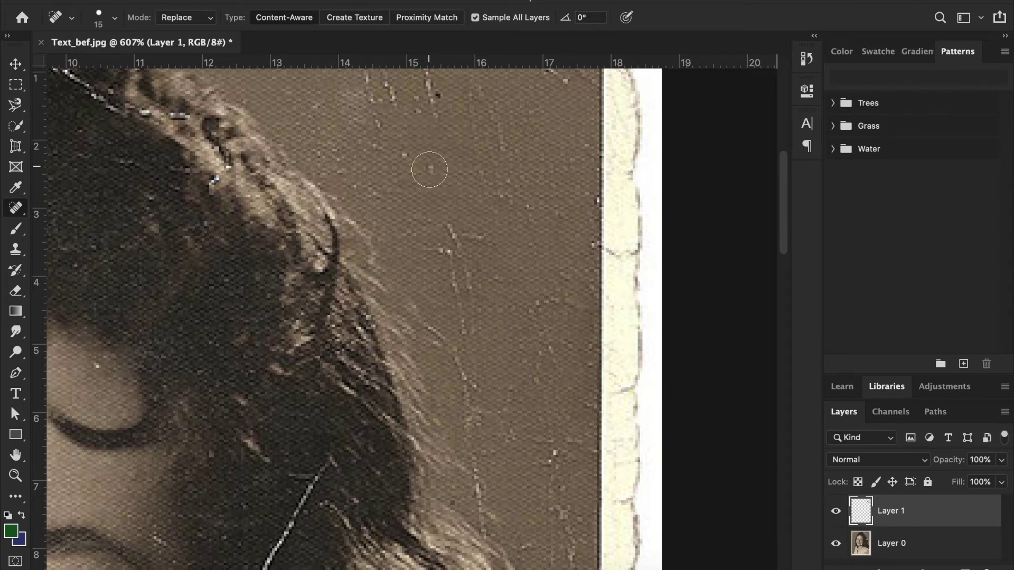
{"action": "scroll", "coordinate": [477, 203], "scroll_direction": "up", "scroll_amount": 5}
{"action": "scroll", "coordinate": [479, 202], "scroll_direction": "down", "scroll_amount": 6}
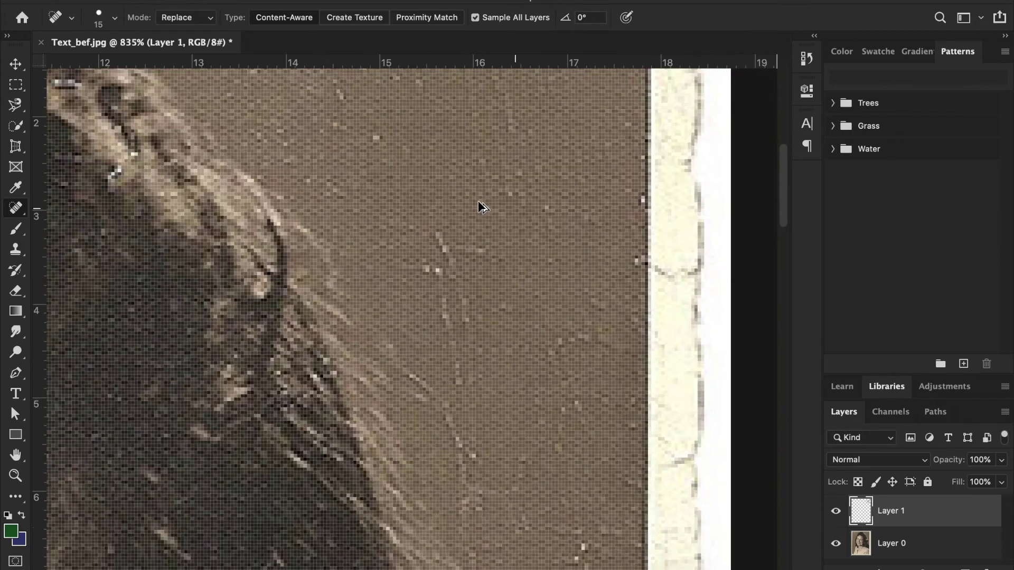
{"action": "left_click", "coordinate": [459, 223]}
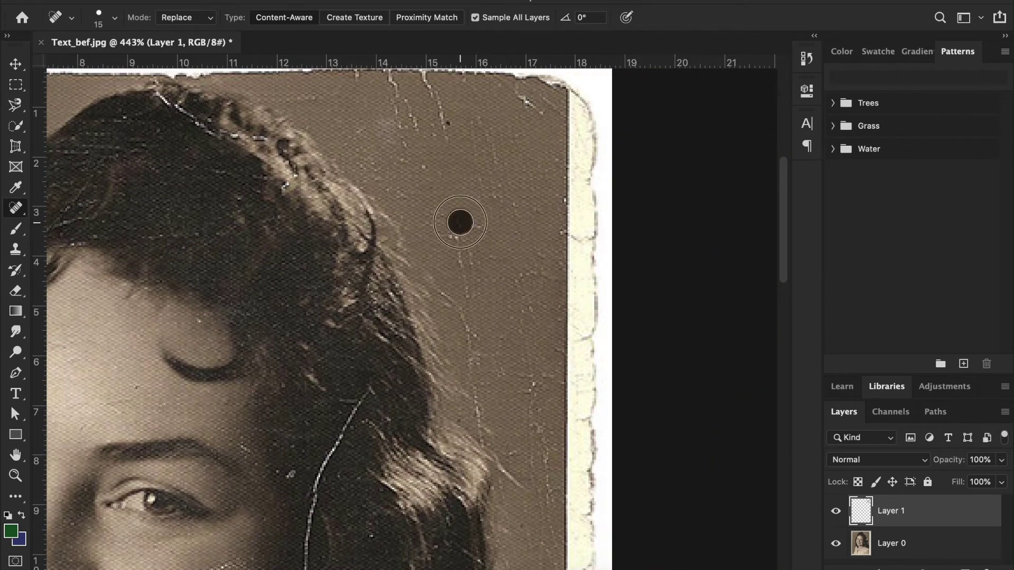
{"action": "left_click", "coordinate": [454, 237]}
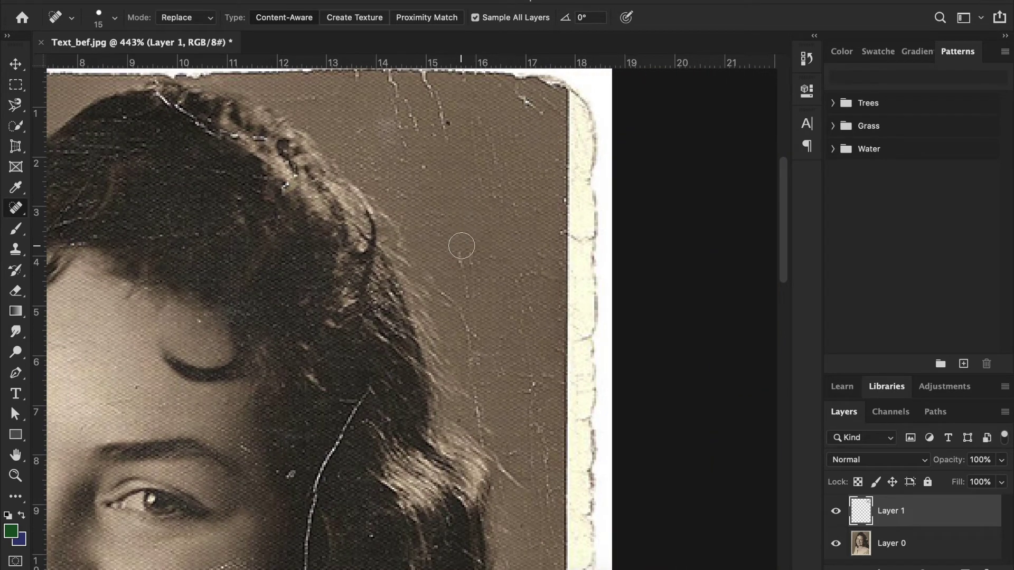
{"action": "left_click_drag", "start_coordinate": [468, 273], "coordinate": [464, 296]}
- Heal the mark near the photo's upper-right corner and the blemishes along the inner edge of the right border
{"action": "left_click", "coordinate": [527, 102]}
{"action": "left_click", "coordinate": [553, 234]}
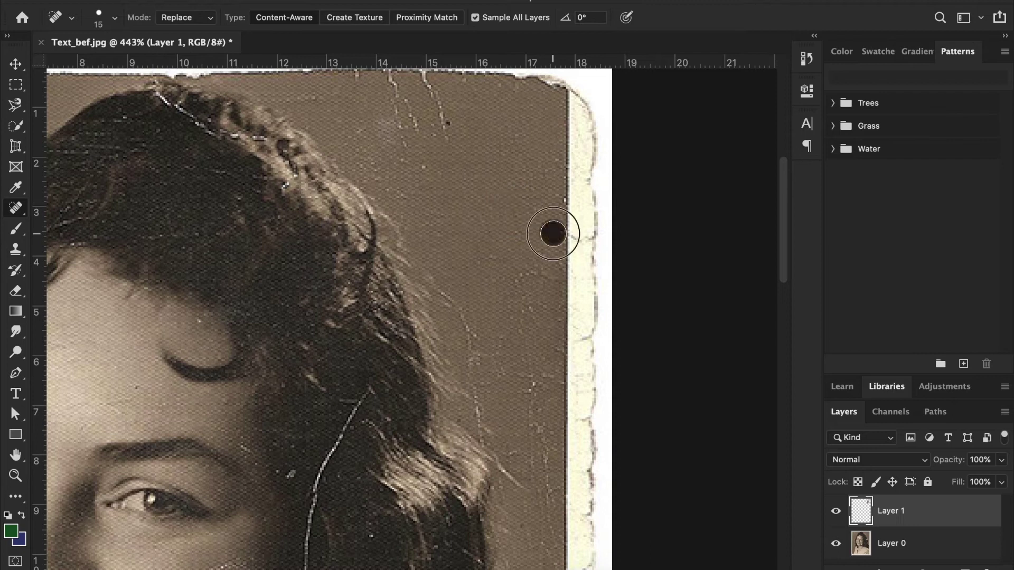
{"action": "left_click", "coordinate": [554, 201]}
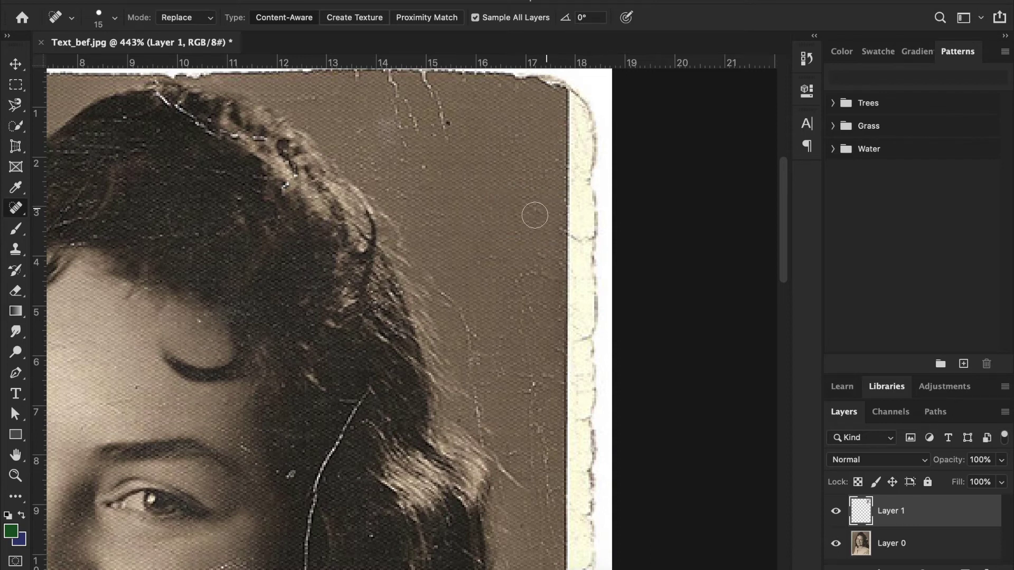
- Heal the curved scratch running down the background beside the hair, from crown level to the curls at eye level
{"action": "left_click", "coordinate": [451, 289]}
{"action": "left_click", "coordinate": [459, 300]}
{"action": "left_click", "coordinate": [465, 311]}
{"action": "left_click", "coordinate": [468, 330]}
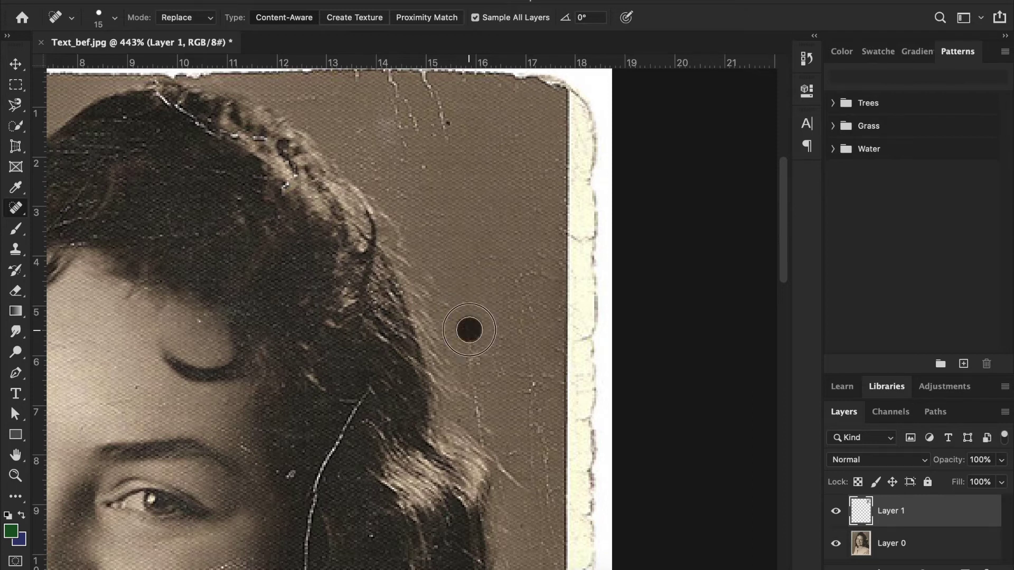
{"action": "left_click", "coordinate": [475, 359]}
{"action": "left_click", "coordinate": [475, 383]}
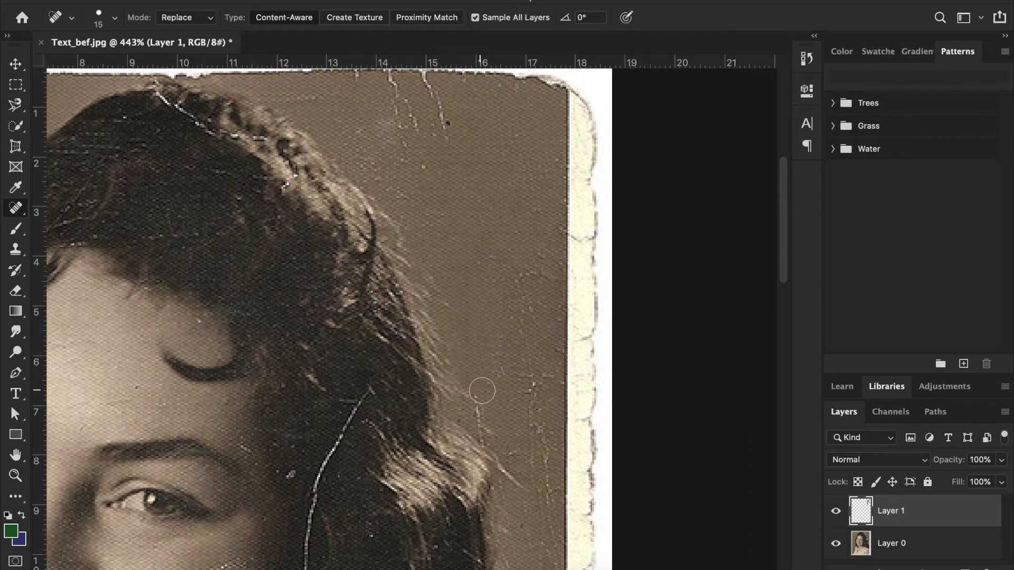
{"action": "left_click", "coordinate": [484, 401]}
{"action": "left_click", "coordinate": [485, 415]}
{"action": "left_click", "coordinate": [488, 431]}
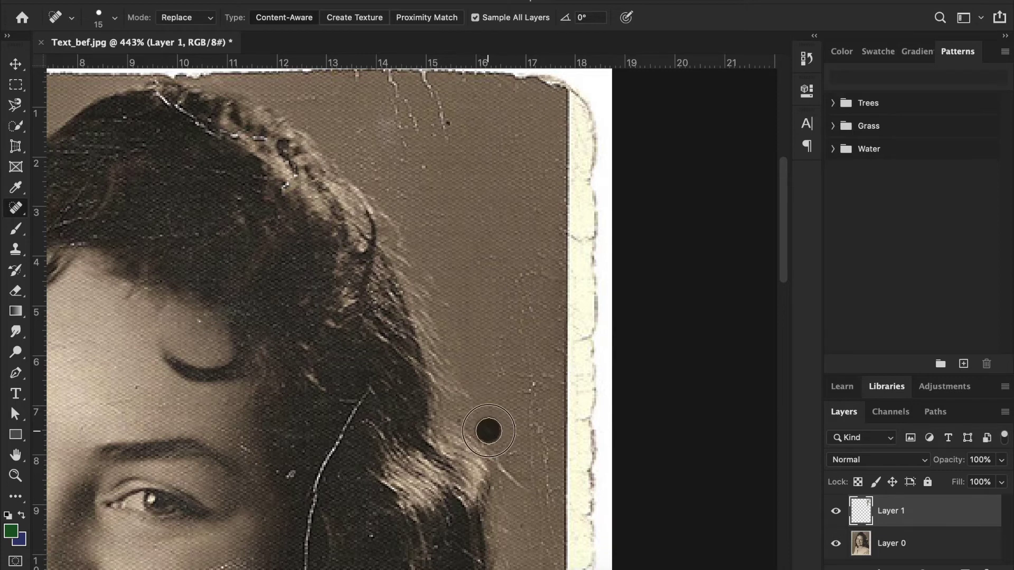
{"action": "left_click", "coordinate": [489, 433]}
- Heal the remaining specks and thin scratches in the right background at eyebrow level, enlarging the brush to 20 px
{"action": "left_click", "coordinate": [532, 386]}
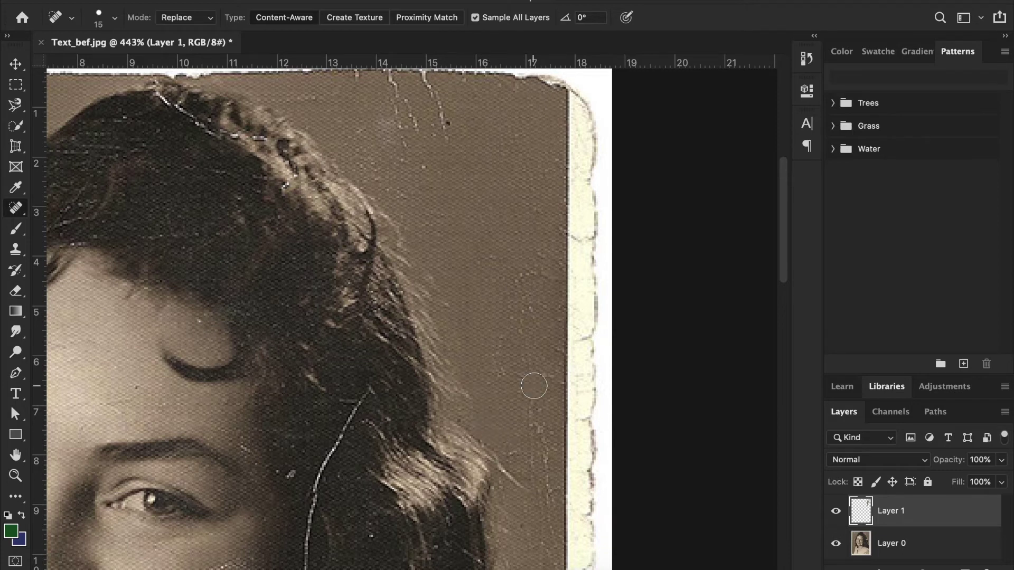
{"action": "key", "text": "bracketright"}
{"action": "left_click", "coordinate": [510, 359]}
{"action": "left_click", "coordinate": [537, 417]}
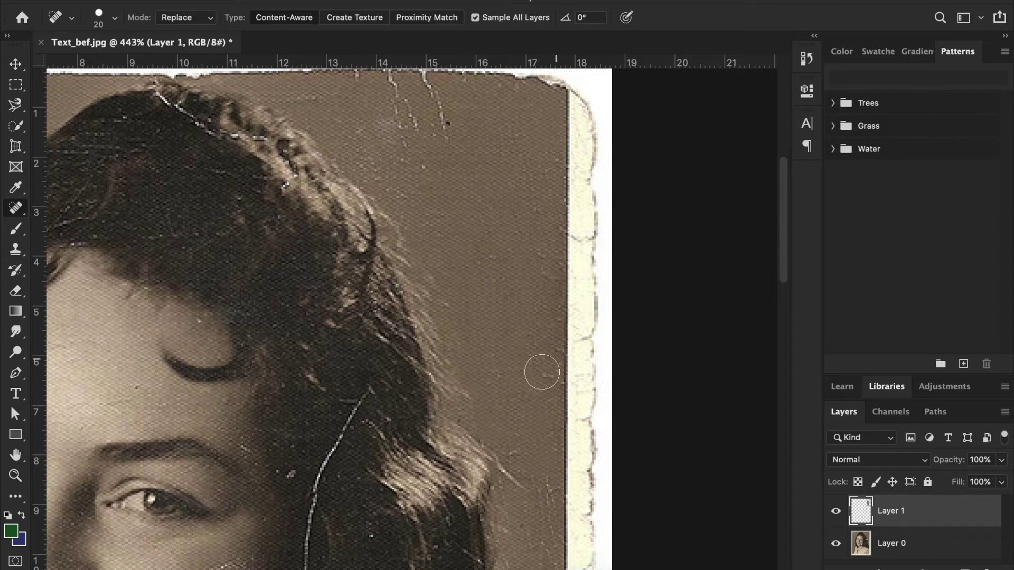
- Heal the thin scratch low in the right background beside the curls, using a 15 px brush
{"action": "key", "text": "bracketleft"}
{"action": "left_click", "coordinate": [547, 482]}
{"action": "left_click", "coordinate": [546, 496]}
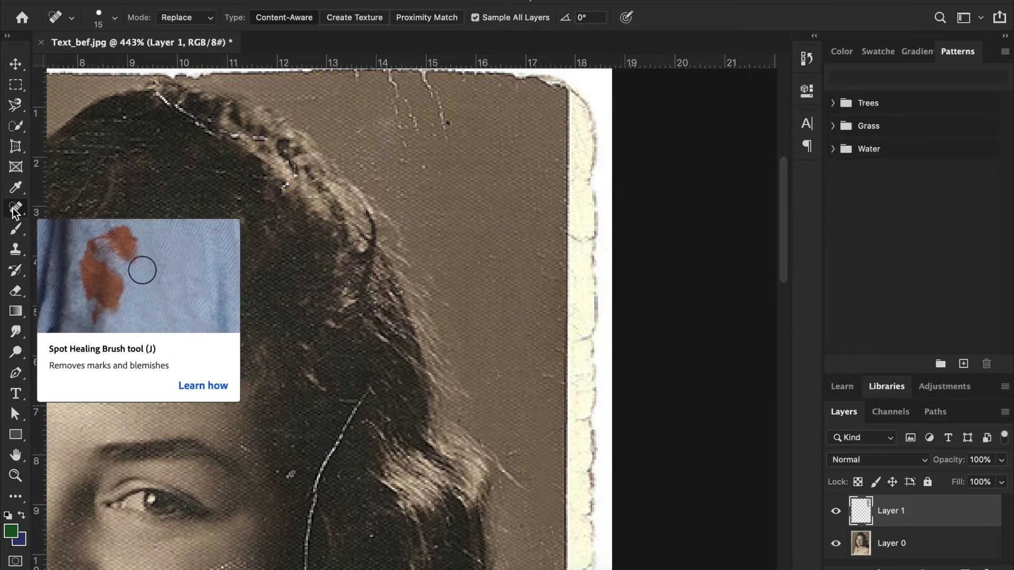
- Heal the pair of vertical scratches hanging from the photo's upper edge in the background right of the crown
{"action": "left_click", "coordinate": [444, 130]}
{"action": "left_click_drag", "start_coordinate": [446, 131], "coordinate": [432, 102]}
{"action": "left_click", "coordinate": [430, 87]}
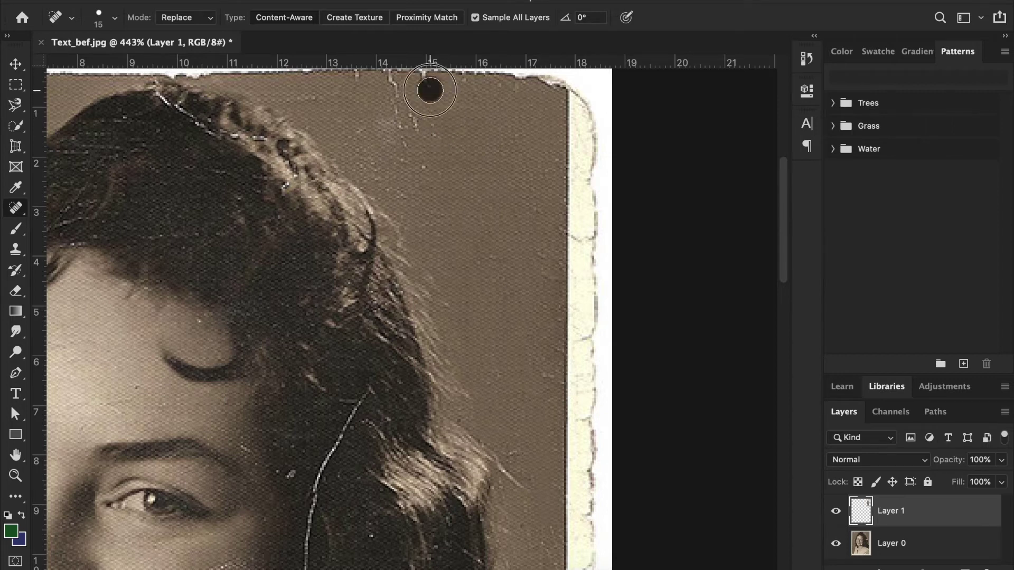
{"action": "left_click", "coordinate": [402, 107]}
{"action": "left_click_drag", "start_coordinate": [408, 113], "coordinate": [403, 131]}
{"action": "left_click", "coordinate": [432, 131]}
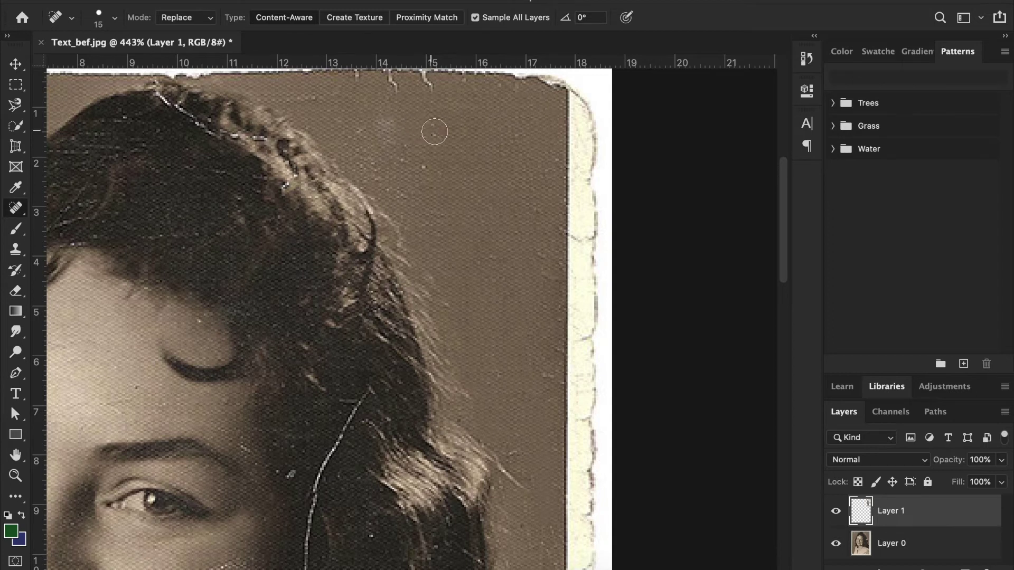
{"action": "left_click_drag", "start_coordinate": [387, 126], "coordinate": [394, 147]}
- Using the Healing Brush at 20 px, sample clean background and heal the scratch ends left at the photo's upper edge
{"action": "scroll", "coordinate": [654, 344], "scroll_direction": "down", "scroll_amount": 1}
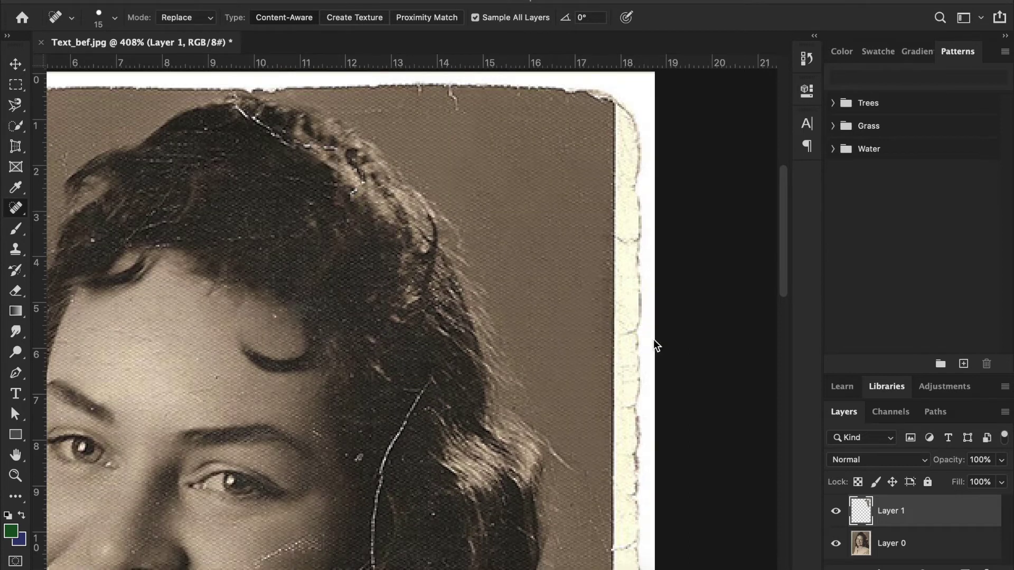
{"action": "right_click", "coordinate": [15, 214]}
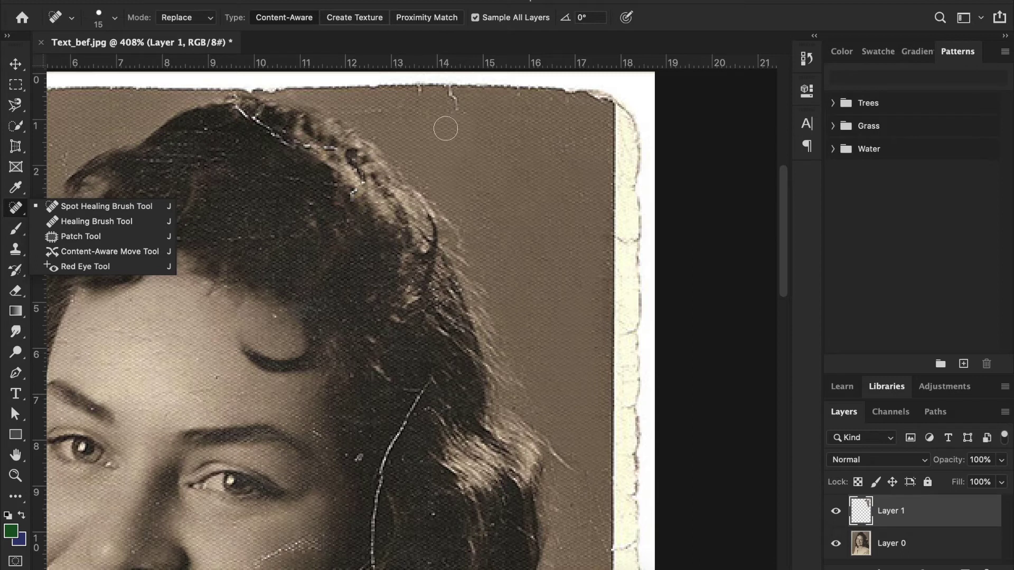
{"action": "left_click", "coordinate": [84, 224]}
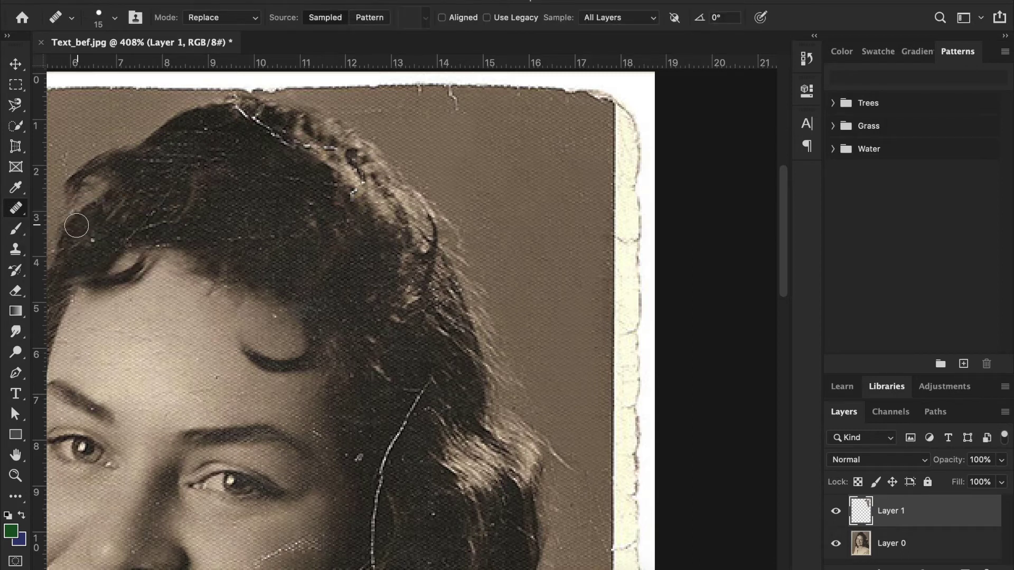
{"action": "left_click", "coordinate": [481, 128], "text": "alt"}
{"action": "key", "text": "bracketright"}
{"action": "left_click", "coordinate": [469, 145], "text": "alt"}
{"action": "left_click_drag", "start_coordinate": [463, 130], "coordinate": [453, 101]}
{"action": "left_click", "coordinate": [433, 127], "text": "alt"}
- Sample the dark hair and heal the white scratch across the crown with a 15 px brush, redoing the first stroke
{"action": "scroll", "coordinate": [466, 135], "scroll_direction": "left", "scroll_amount": 2}
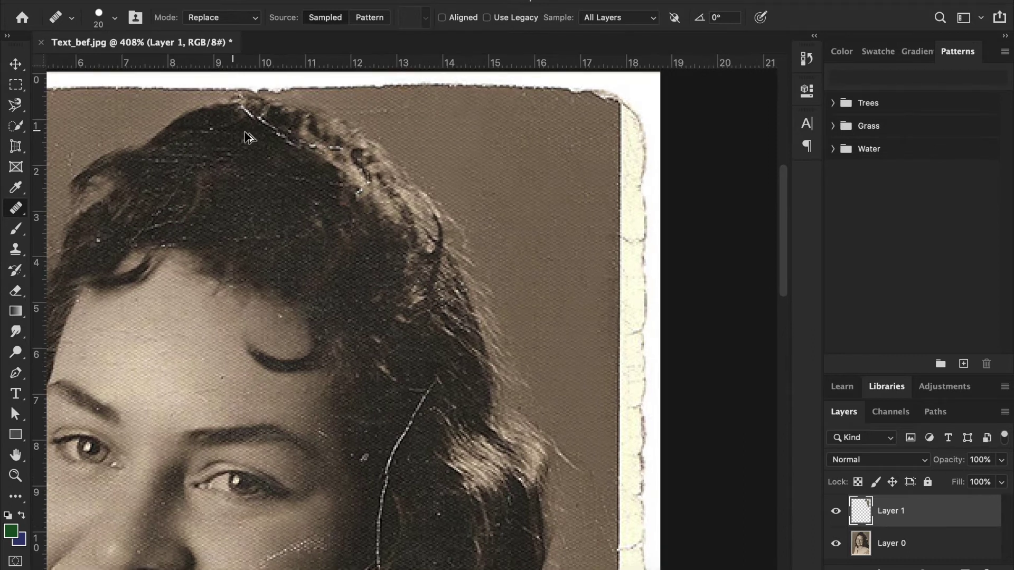
{"action": "scroll", "coordinate": [248, 138], "scroll_direction": "up", "scroll_amount": 3}
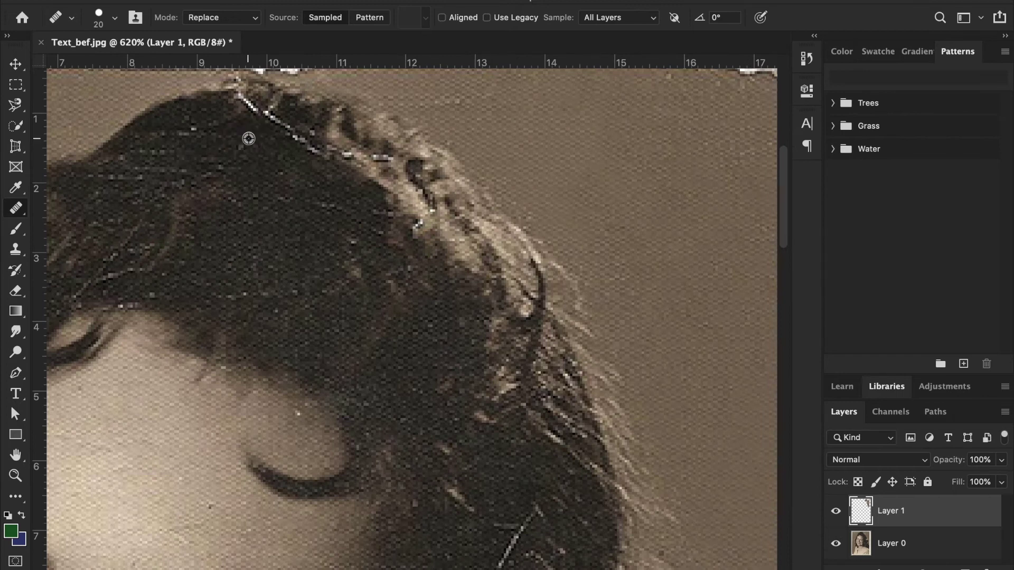
{"action": "left_click", "coordinate": [252, 136], "text": "alt"}
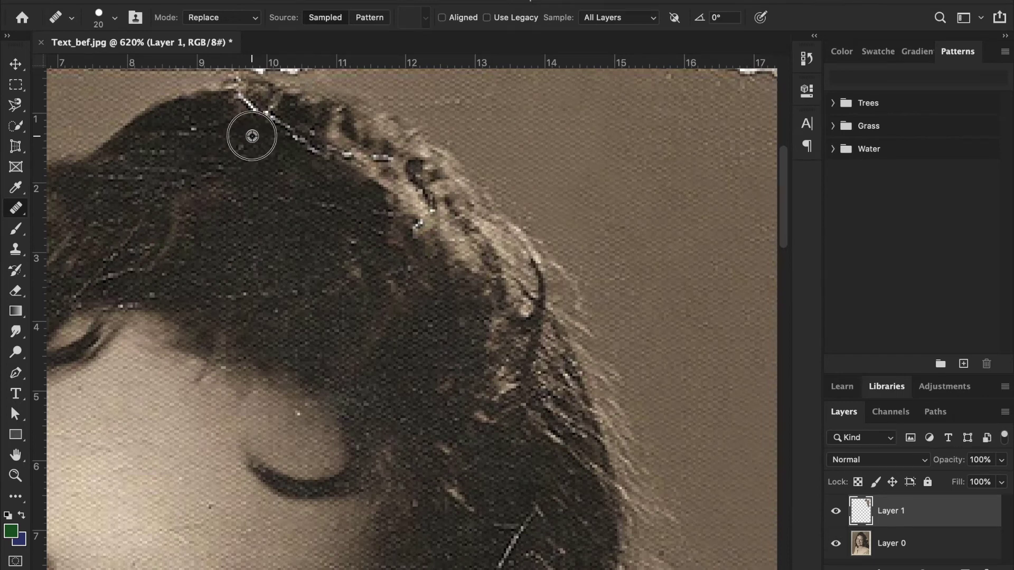
{"action": "key", "text": "bracketleft"}
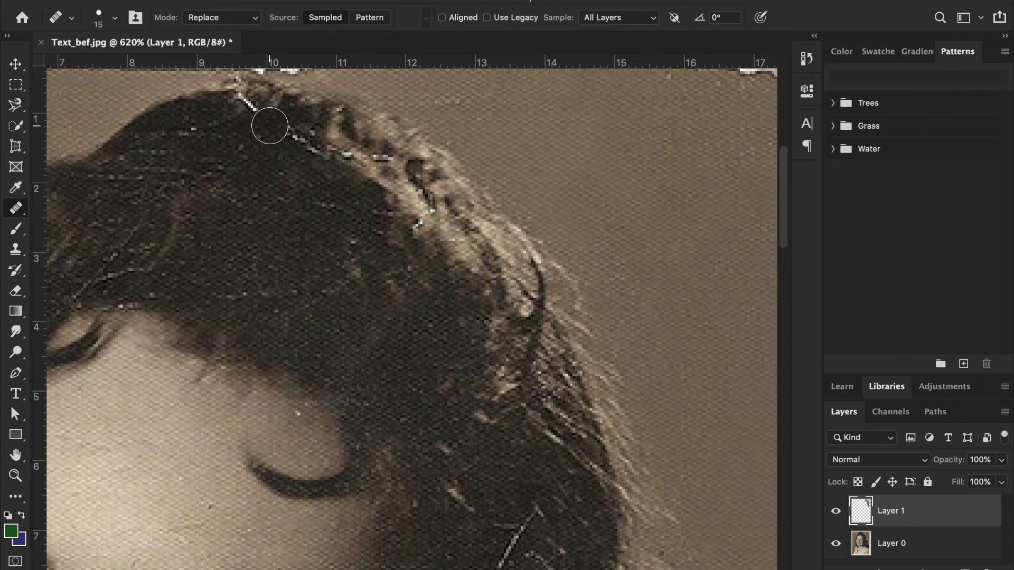
{"action": "mouse_move", "coordinate": [286, 155]}
{"action": "left_mouse_down"}
{"action": "mouse_move", "coordinate": [245, 107]}
{"action": "mouse_move", "coordinate": [256, 130]}
{"action": "left_mouse_up"}
{"action": "key", "text": "super+z"}
{"action": "left_click_drag", "start_coordinate": [238, 102], "coordinate": [242, 108]}
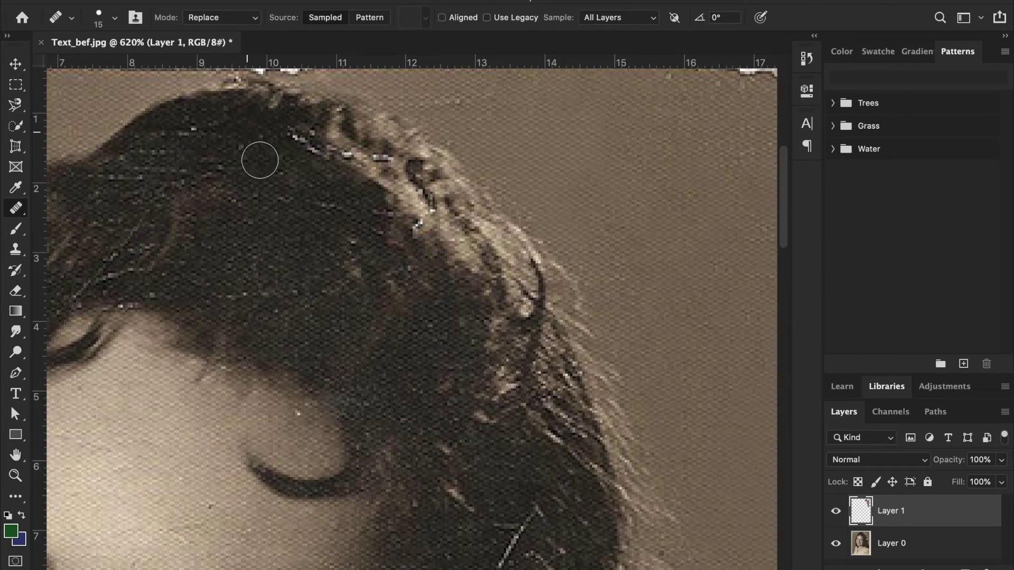
{"action": "left_click_drag", "start_coordinate": [295, 145], "coordinate": [297, 148]}
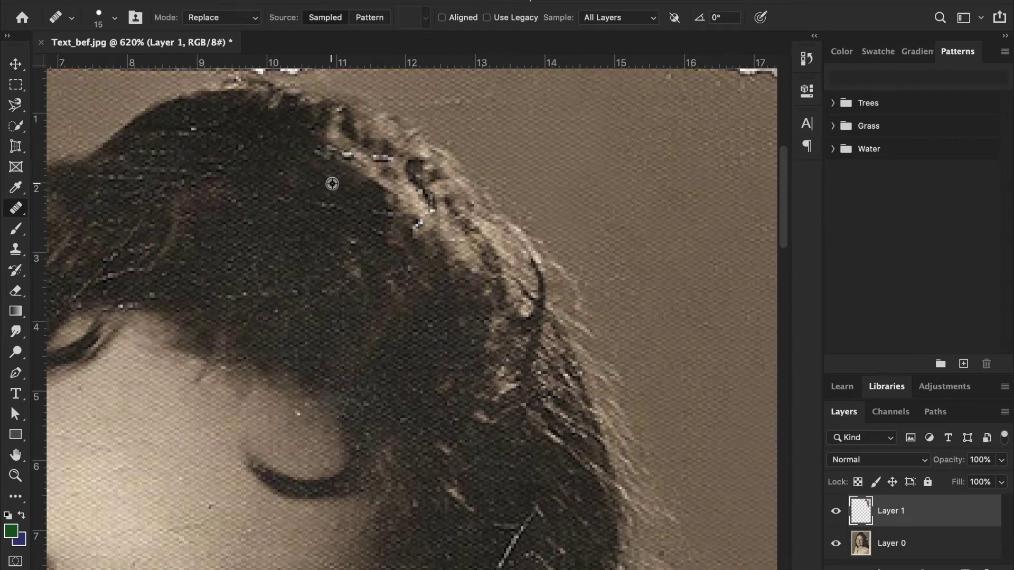
- Reduce the Healing Brush to 9 px and try to heal the white flecks in the highlighted hair beside the crown
{"action": "left_click_drag", "start_coordinate": [380, 160], "coordinate": [383, 163]}
{"action": "key", "text": "bracketleft"}
{"action": "key", "text": "bracketleft"}
{"action": "left_click", "coordinate": [381, 161]}
{"action": "scroll", "coordinate": [382, 162], "scroll_direction": "up", "scroll_amount": 1}
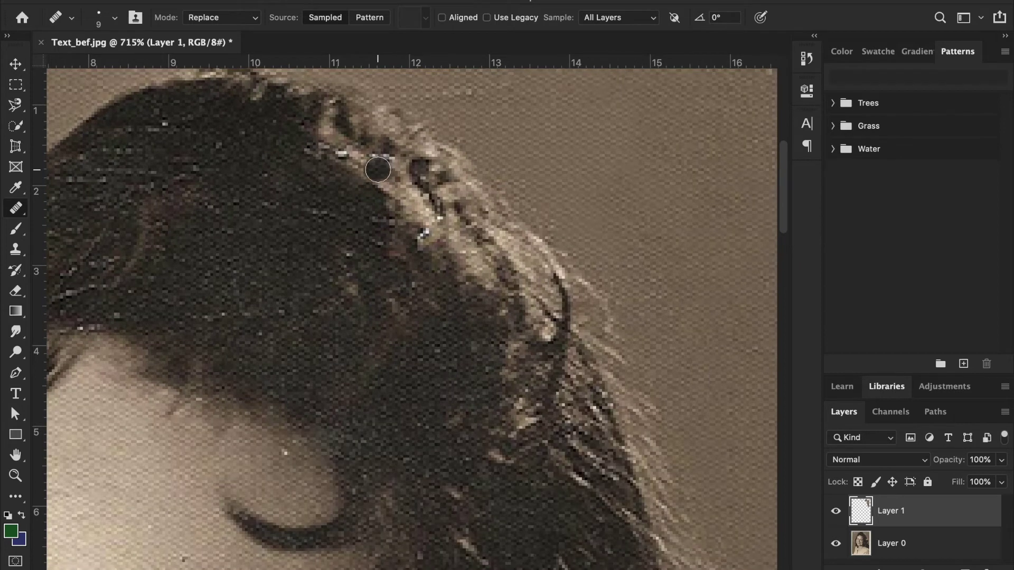
- Set the Healing Brush's blending mode to Multiply
{"action": "left_click", "coordinate": [234, 23]}
{"action": "left_click", "coordinate": [233, 23]}
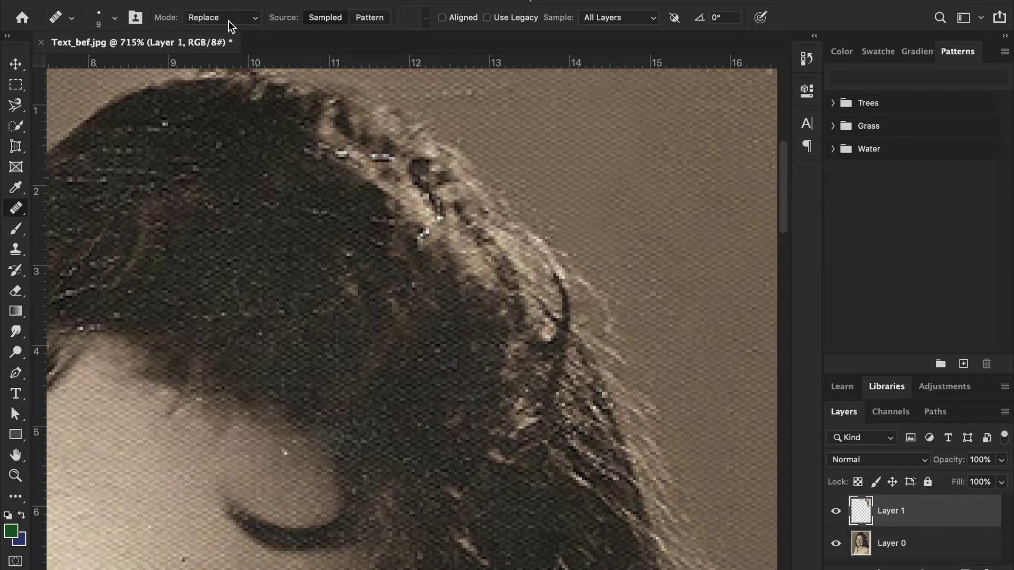
{"action": "left_click", "coordinate": [228, 21]}
{"action": "left_click", "coordinate": [229, 20]}
{"action": "left_click", "coordinate": [230, 22]}
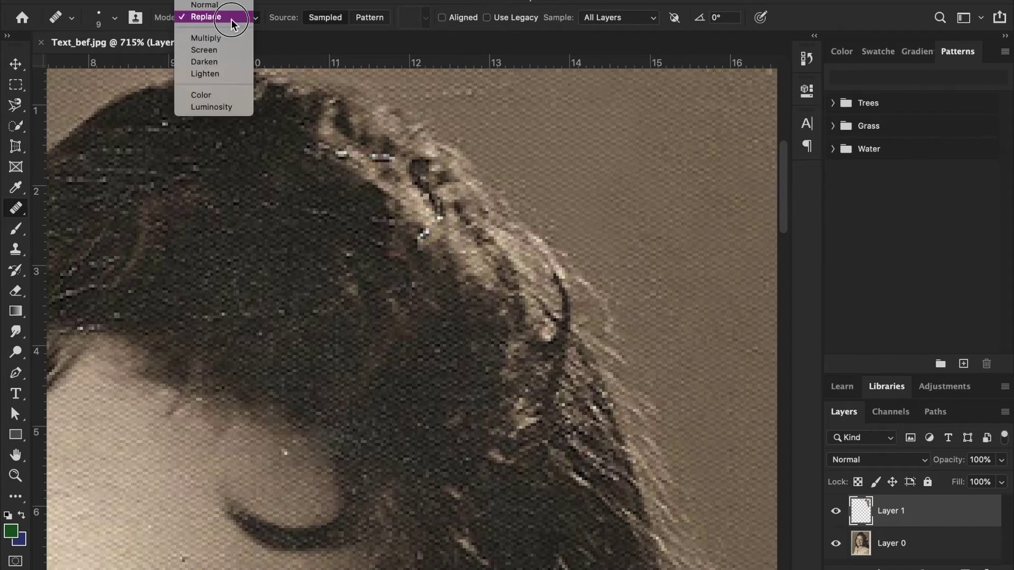
{"action": "left_click", "coordinate": [231, 20]}
{"action": "left_click", "coordinate": [233, 20]}
{"action": "left_click", "coordinate": [233, 20]}
{"action": "left_click", "coordinate": [222, 27]}
{"action": "left_click", "coordinate": [240, 17]}
{"action": "left_click", "coordinate": [232, 20]}
{"action": "left_click", "coordinate": [205, 40]}
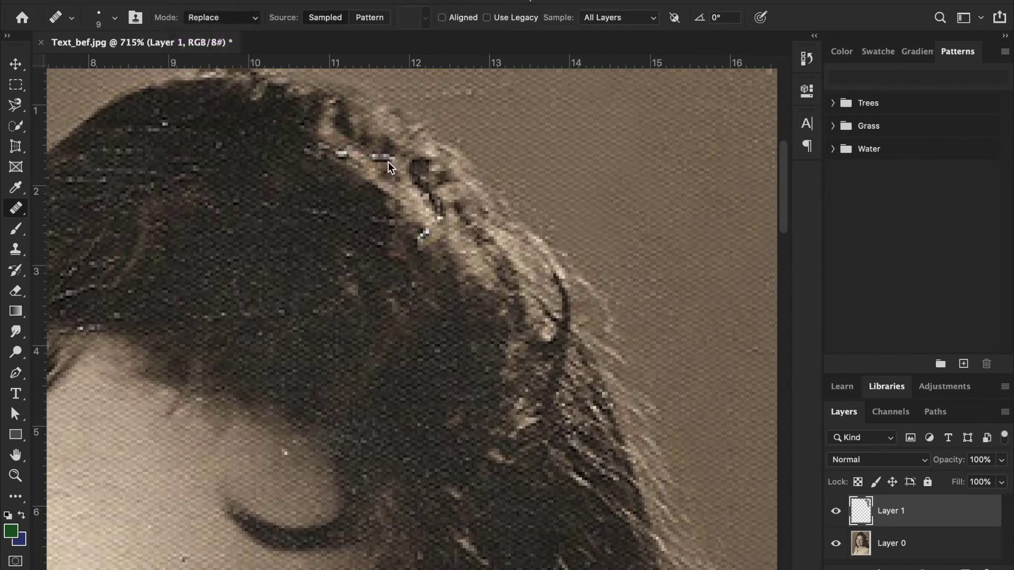
- Heal the white flecks along the inner edge of the highlighted hair beside the crown
{"action": "mouse_move", "coordinate": [384, 170]}
{"action": "left_mouse_down"}
{"action": "mouse_move", "coordinate": [407, 167]}
{"action": "mouse_move", "coordinate": [383, 162]}
{"action": "left_mouse_up"}
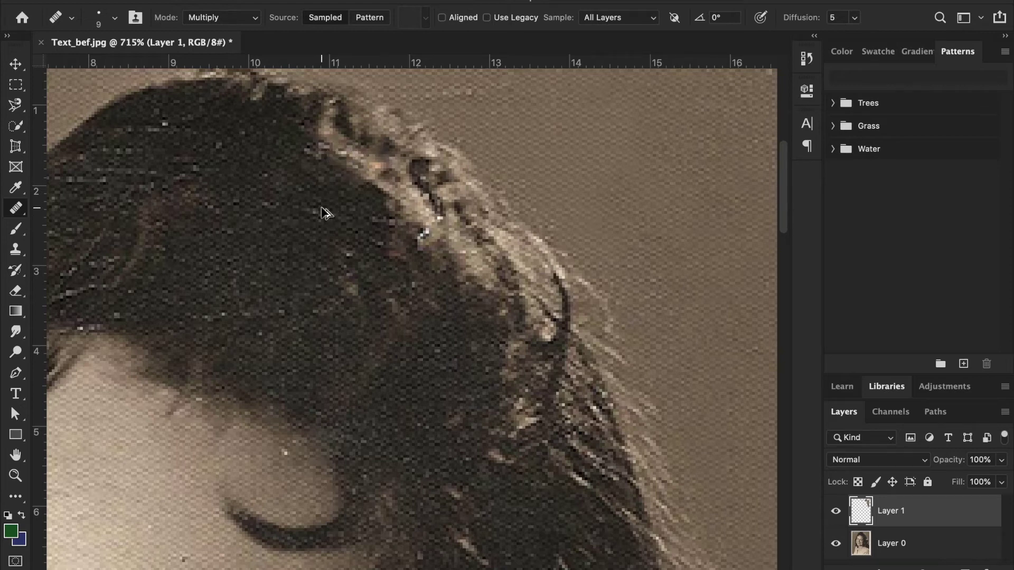
{"action": "scroll", "coordinate": [325, 217], "scroll_direction": "down", "scroll_amount": 2}
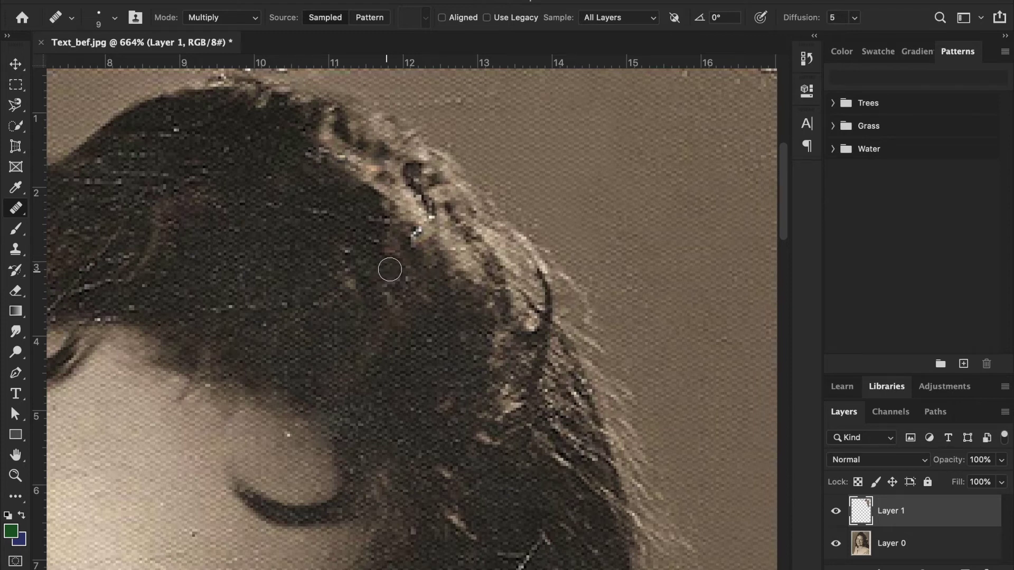
{"action": "left_click", "coordinate": [415, 237]}
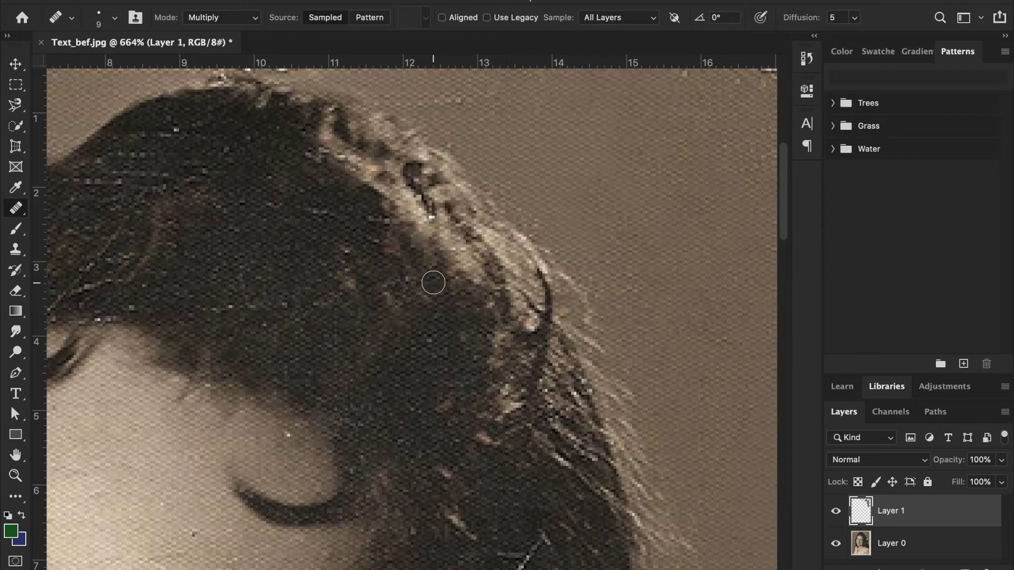
- Heal the upper end of the long white scratch running through the dark hair beside the right eye
{"action": "scroll", "coordinate": [324, 285], "scroll_direction": "down", "scroll_amount": 3}
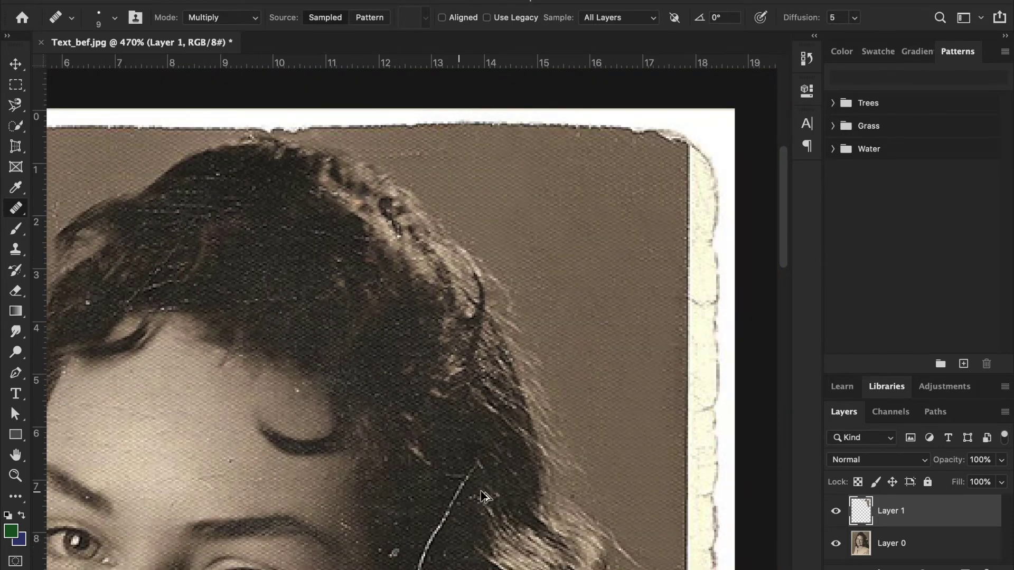
{"action": "scroll", "coordinate": [483, 494], "scroll_direction": "up", "scroll_amount": 3}
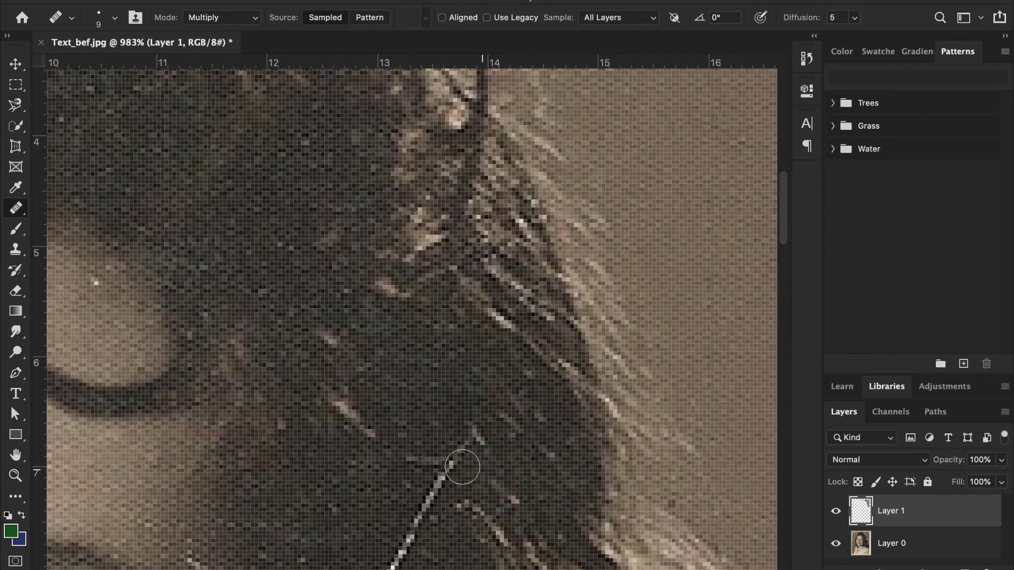
{"action": "mouse_move", "coordinate": [441, 476]}
{"action": "left_mouse_down"}
{"action": "mouse_move", "coordinate": [469, 445]}
{"action": "mouse_move", "coordinate": [429, 501]}
{"action": "left_mouse_up"}
{"action": "scroll", "coordinate": [430, 504], "scroll_direction": "down", "scroll_amount": 2}
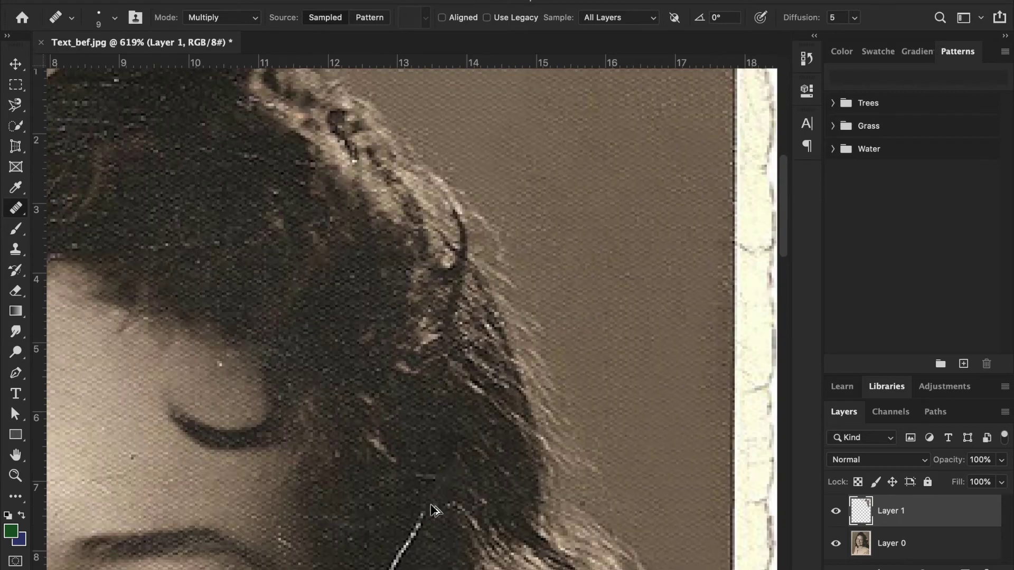
{"action": "scroll", "coordinate": [434, 492], "scroll_direction": "down", "scroll_amount": 2}
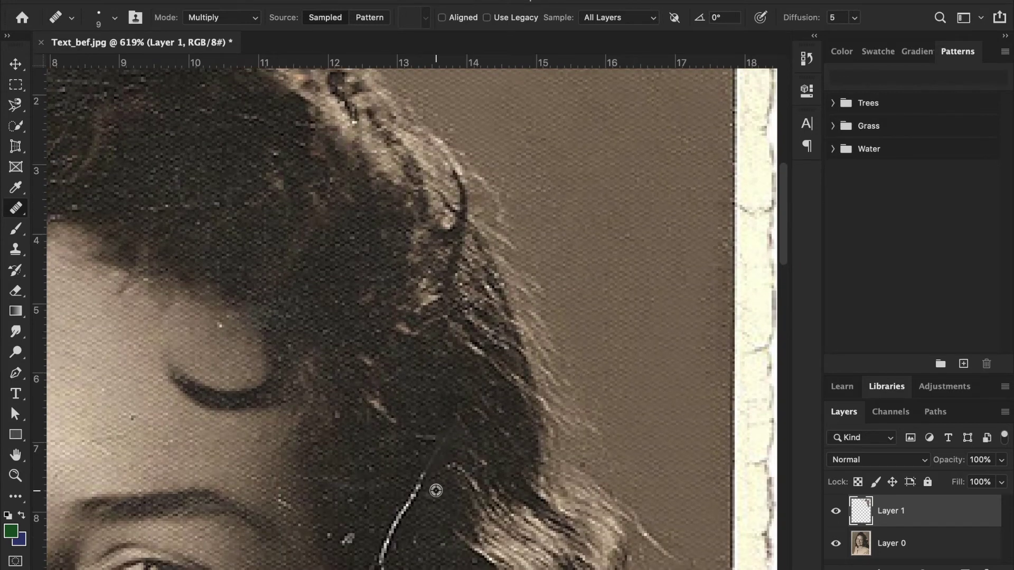
{"action": "left_click_drag", "start_coordinate": [423, 477], "coordinate": [423, 483]}
{"action": "scroll", "coordinate": [425, 480], "scroll_direction": "down", "scroll_amount": 3}
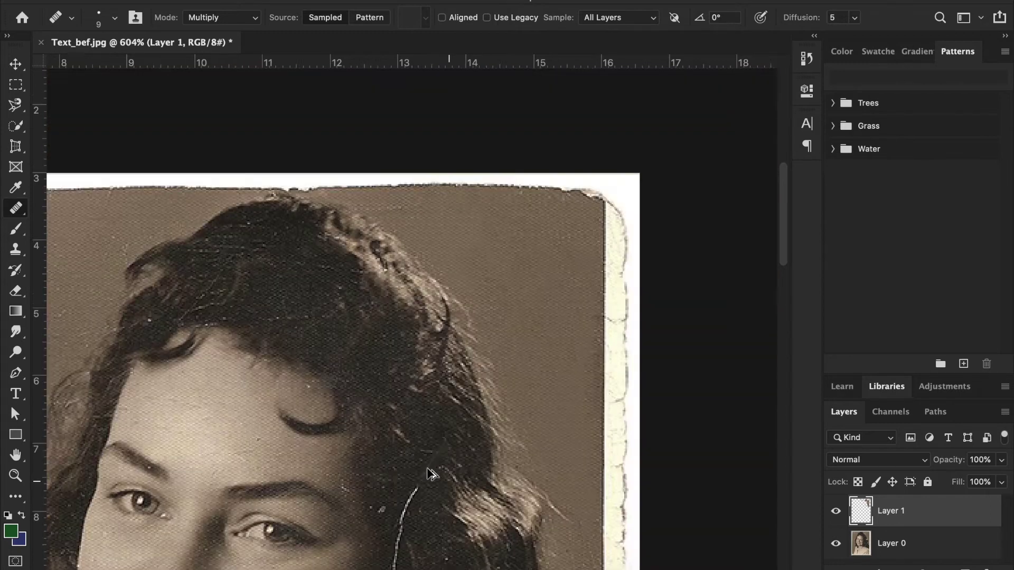
{"action": "scroll", "coordinate": [451, 457], "scroll_direction": "down", "scroll_amount": 5}
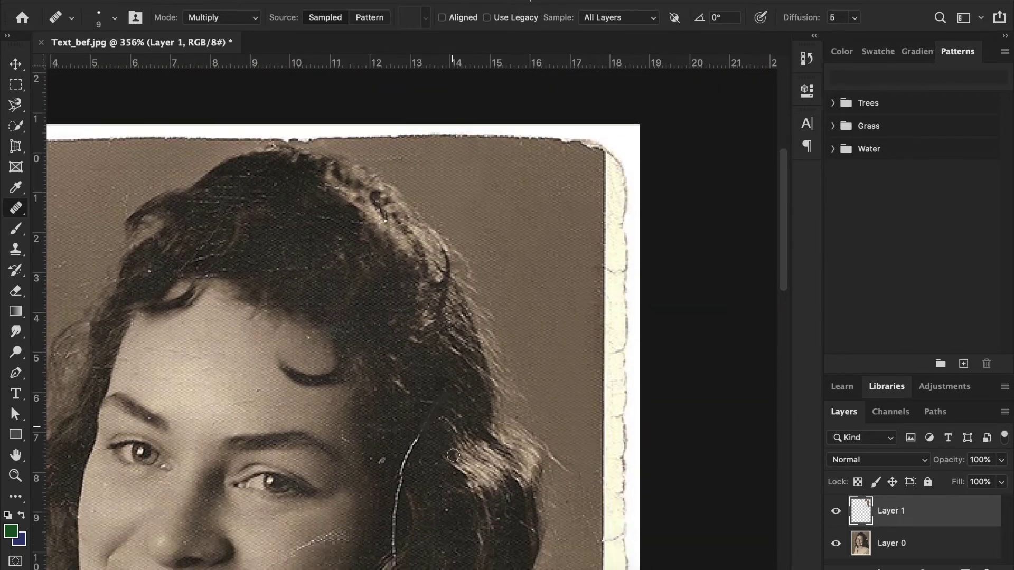
{"action": "scroll", "coordinate": [454, 454], "scroll_direction": "down", "scroll_amount": 4}
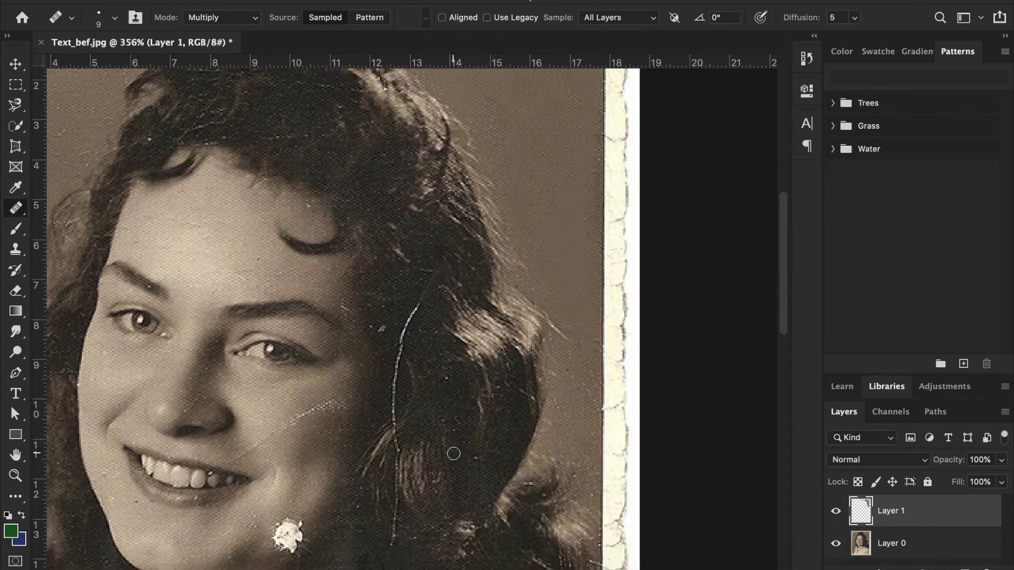
{"action": "scroll", "coordinate": [312, 401], "scroll_direction": "up", "scroll_amount": 2}
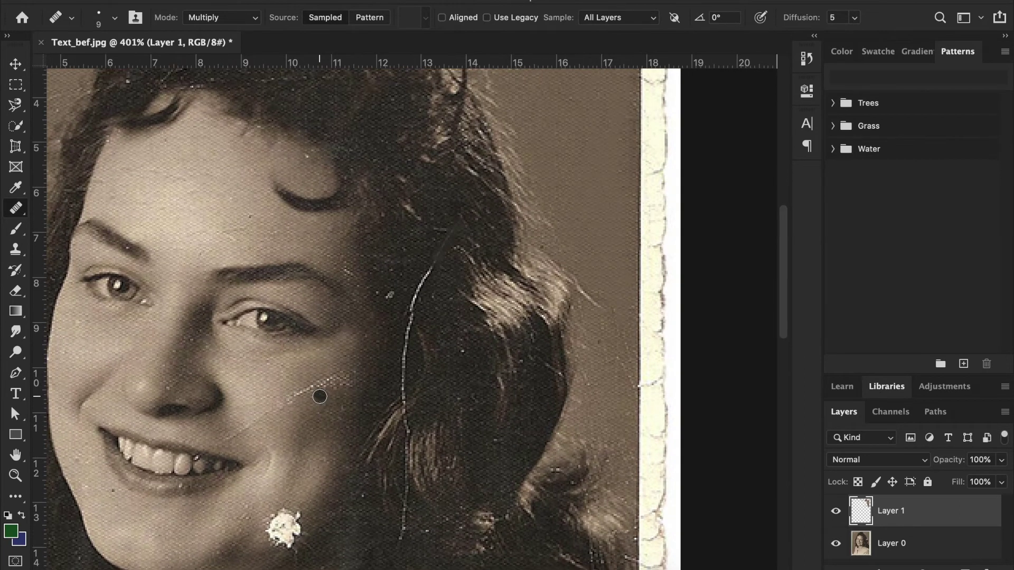
{"action": "scroll", "coordinate": [321, 397], "scroll_direction": "down", "scroll_amount": 1}
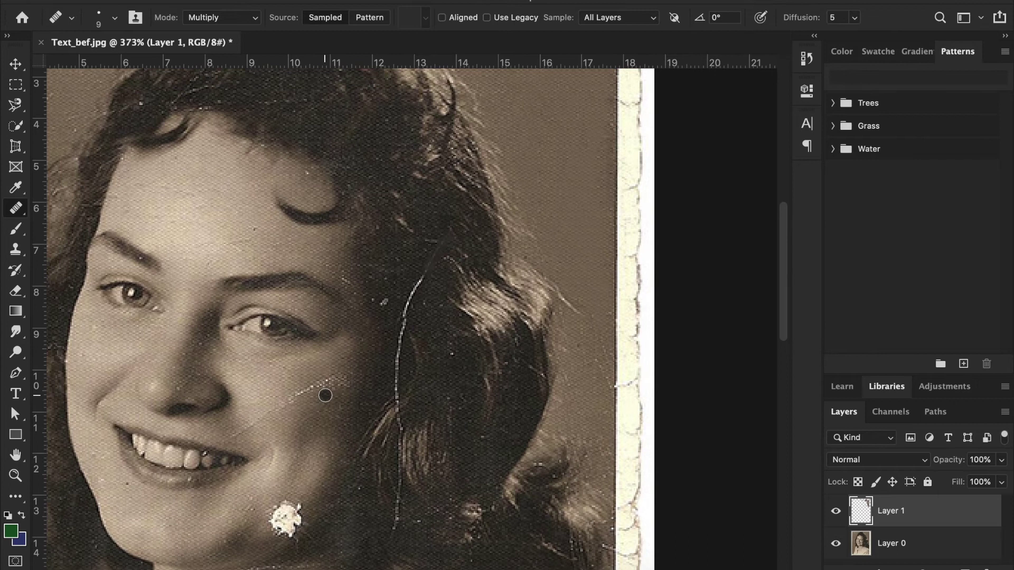
{"action": "left_click_drag", "start_coordinate": [443, 246], "coordinate": [429, 275]}
- Using the Spot Healing Brush, heal the dotted scratch on the cheek below the right eye, reducing the brush to 10 px
{"action": "right_click", "coordinate": [17, 211]}
{"action": "left_click", "coordinate": [84, 201]}
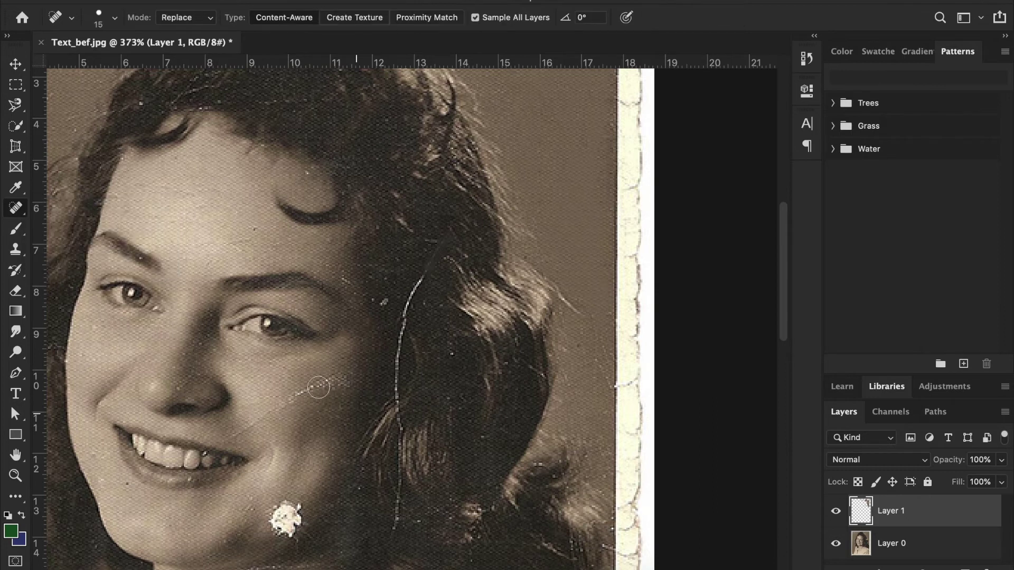
{"action": "scroll", "coordinate": [318, 388], "scroll_direction": "up", "scroll_amount": 4}
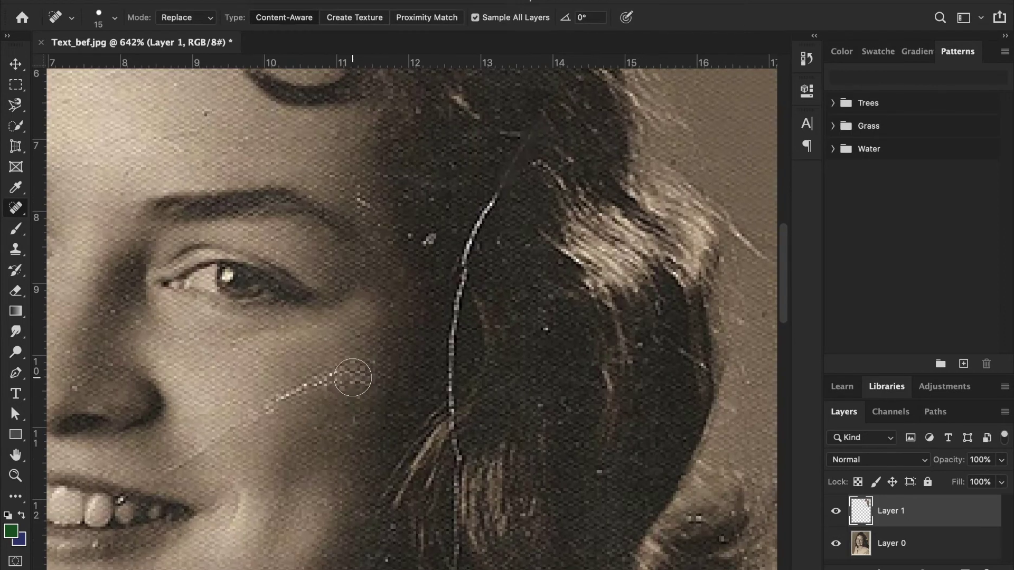
{"action": "key", "text": "bracketright"}
{"action": "left_click", "coordinate": [359, 379]}
{"action": "left_click", "coordinate": [333, 380]}
{"action": "key", "text": "bracketleft"}
{"action": "left_click", "coordinate": [304, 391]}
{"action": "key", "text": "bracketleft"}
{"action": "left_click", "coordinate": [291, 395]}
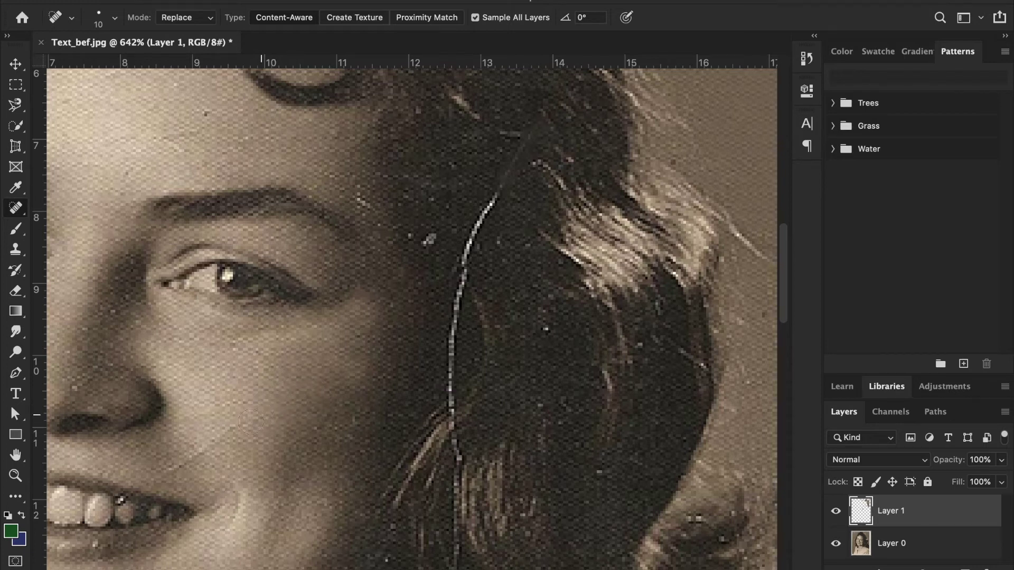
- Heal the faint line running across the cheek toward the mouth and the pale spot in the hair beside the temple
{"action": "left_click", "coordinate": [235, 430]}
{"action": "left_click", "coordinate": [228, 433]}
{"action": "left_click", "coordinate": [187, 459]}
{"action": "left_click", "coordinate": [430, 240]}
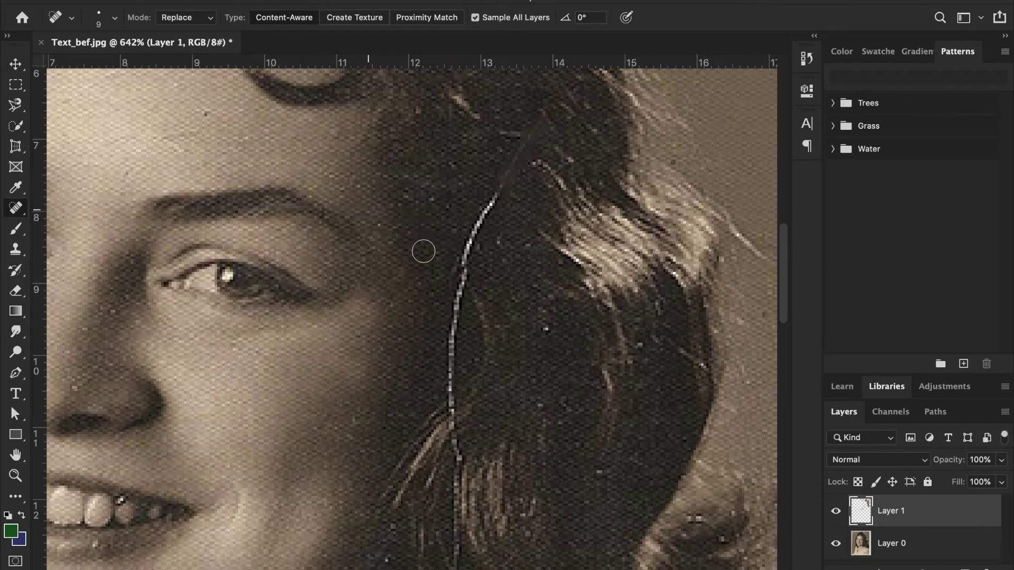
- Heal the dark smear in the hair just above the long white scratch with a 9 px Spot Healing Brush
{"action": "scroll", "coordinate": [491, 333], "scroll_direction": "down", "scroll_amount": 2}
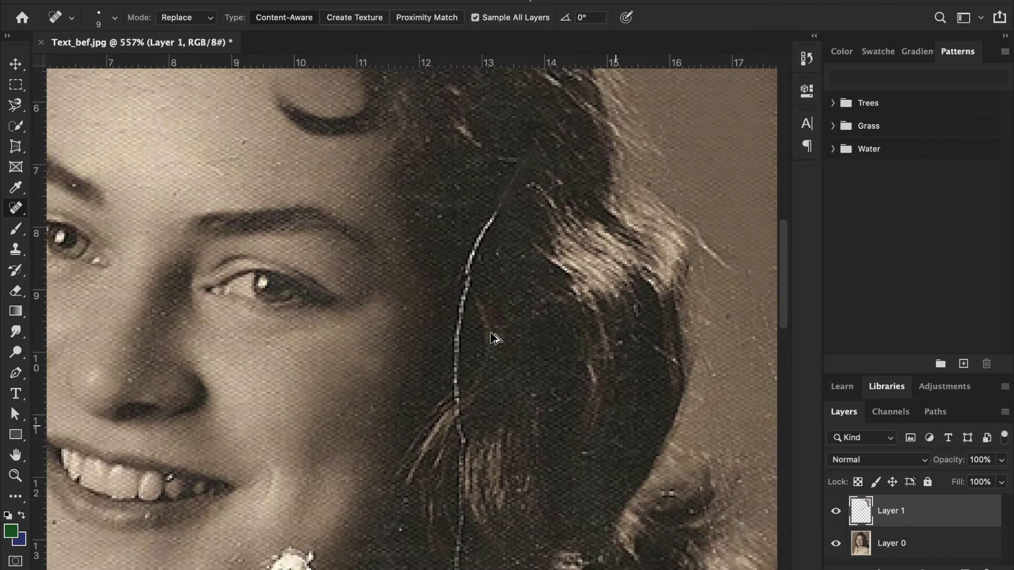
{"action": "left_click", "coordinate": [515, 181]}
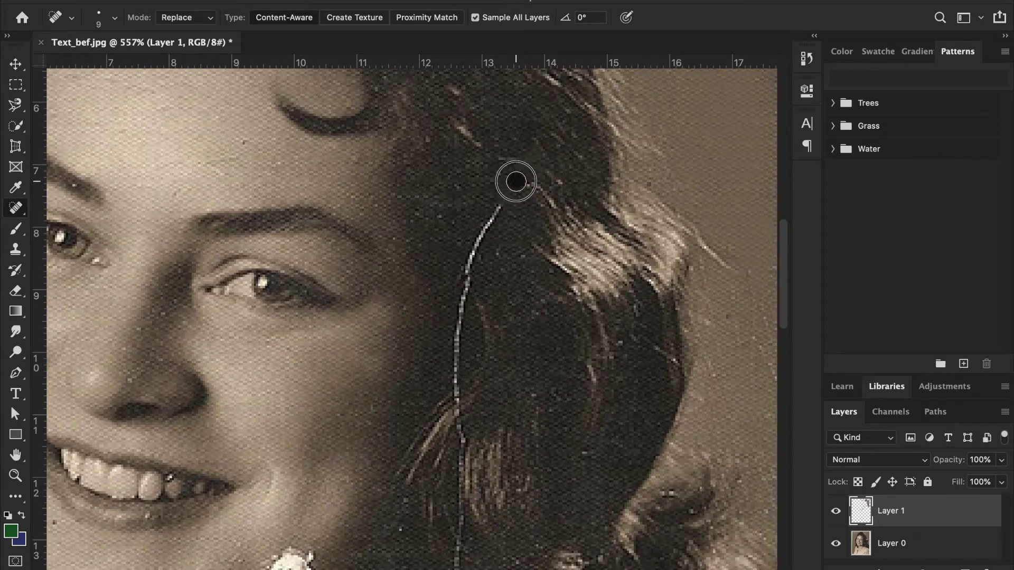
{"action": "left_click", "coordinate": [523, 170]}
{"action": "left_click", "coordinate": [531, 149]}
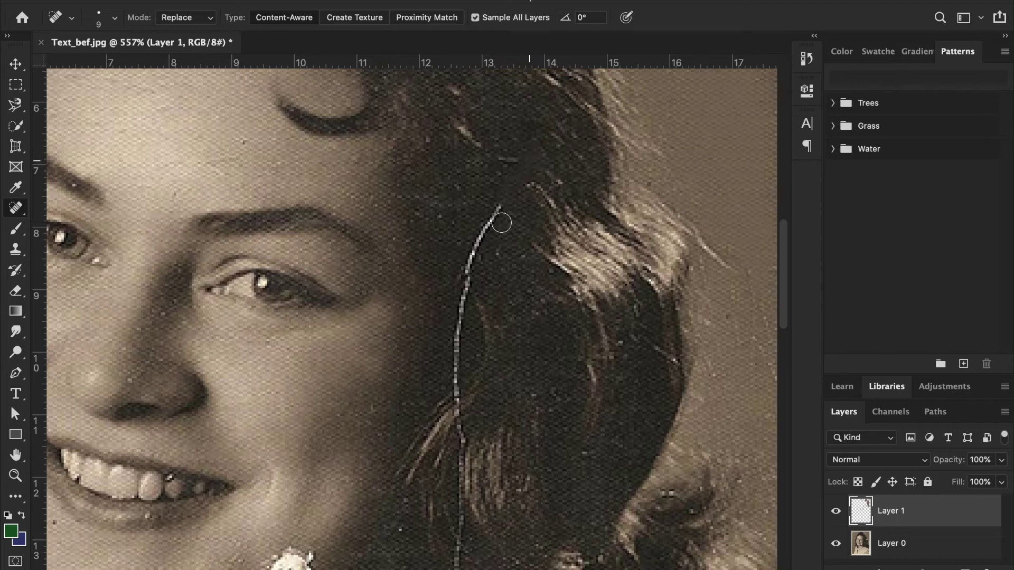
- Heal the curved upper part of the long white scratch in the dark hair beside the eye with a 10 px brush
{"action": "left_click", "coordinate": [493, 217]}
{"action": "left_click", "coordinate": [482, 236]}
{"action": "left_click", "coordinate": [479, 238]}
{"action": "left_click", "coordinate": [477, 244]}
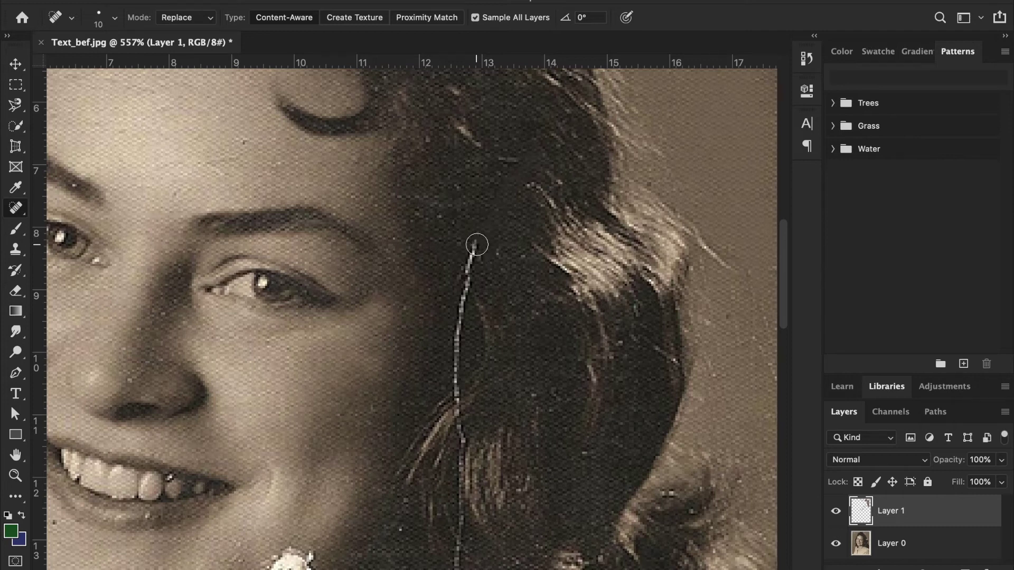
{"action": "key", "text": "bracketright"}
{"action": "key", "text": "bracketleft"}
{"action": "left_click", "coordinate": [470, 255]}
{"action": "left_click", "coordinate": [476, 267]}
{"action": "key", "text": "bracketleft"}
{"action": "left_click", "coordinate": [468, 271]}
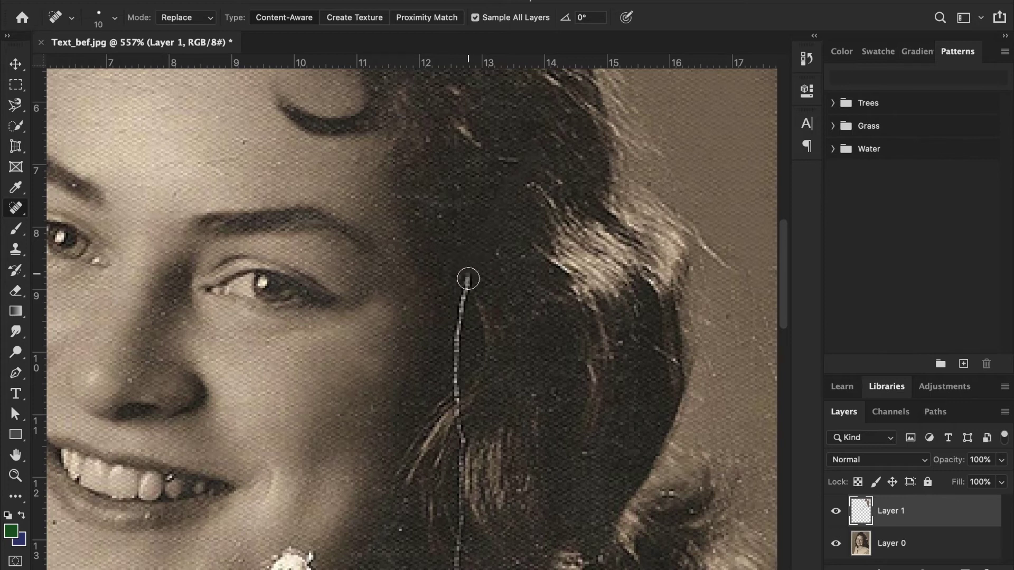
- Heal the middle stretch of the white hair scratch down to just above the light strands, including the short remnant left above it
{"action": "left_click_drag", "start_coordinate": [459, 301], "coordinate": [457, 337]}
{"action": "left_click", "coordinate": [453, 362]}
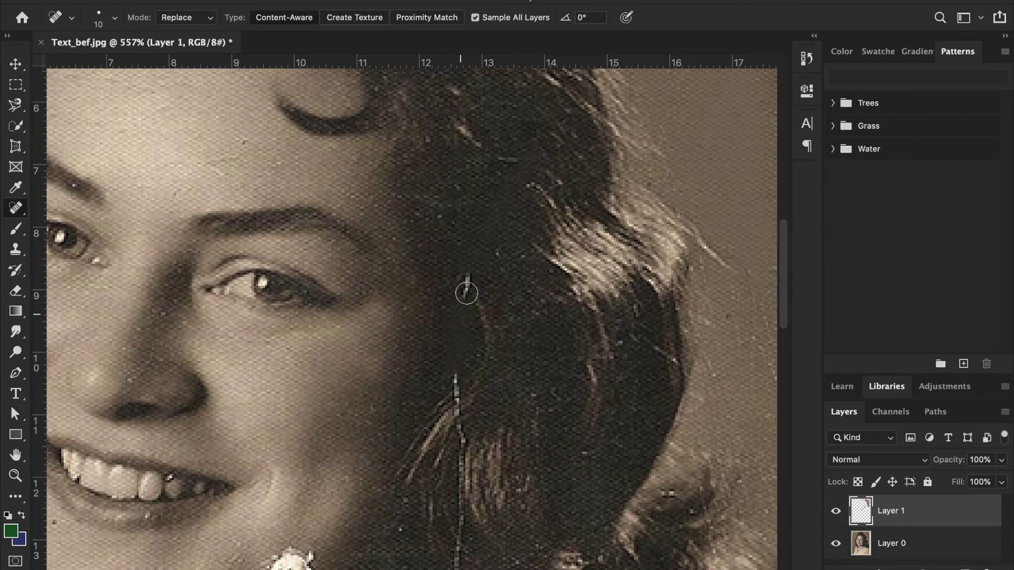
{"action": "left_click_drag", "start_coordinate": [467, 289], "coordinate": [464, 280]}
{"action": "scroll", "coordinate": [446, 314], "scroll_direction": "down", "scroll_amount": 2}
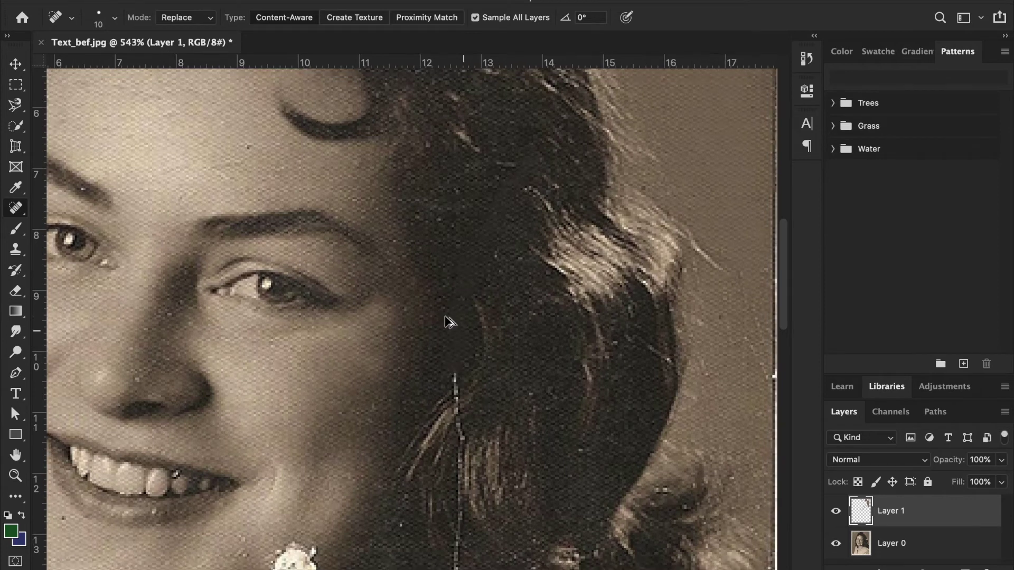
{"action": "scroll", "coordinate": [446, 317], "scroll_direction": "down", "scroll_amount": 3}
{"action": "scroll", "coordinate": [445, 318], "scroll_direction": "down", "scroll_amount": 1}
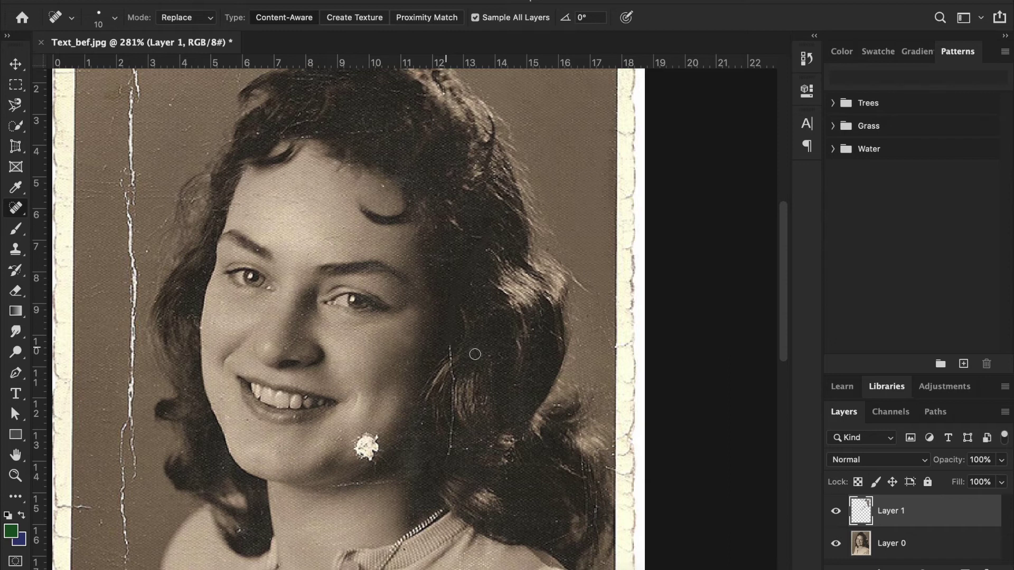
- Undo the recent hair and cheek repairs to compare them with the original damage, and reselect the Spot Healing Brush
{"action": "key", "text": "super+z"}
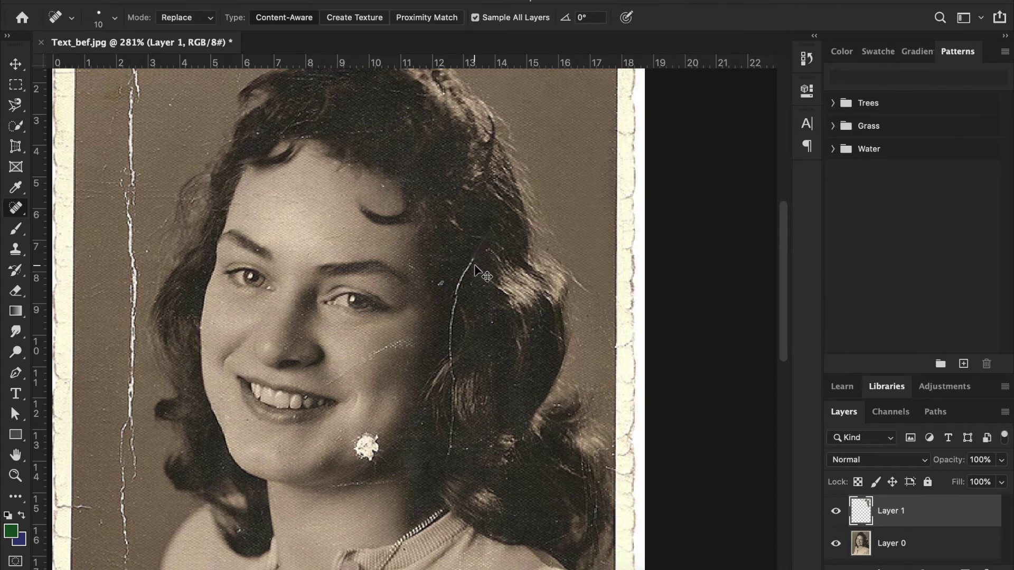
{"action": "scroll", "coordinate": [477, 254], "scroll_direction": "up", "scroll_amount": 2}
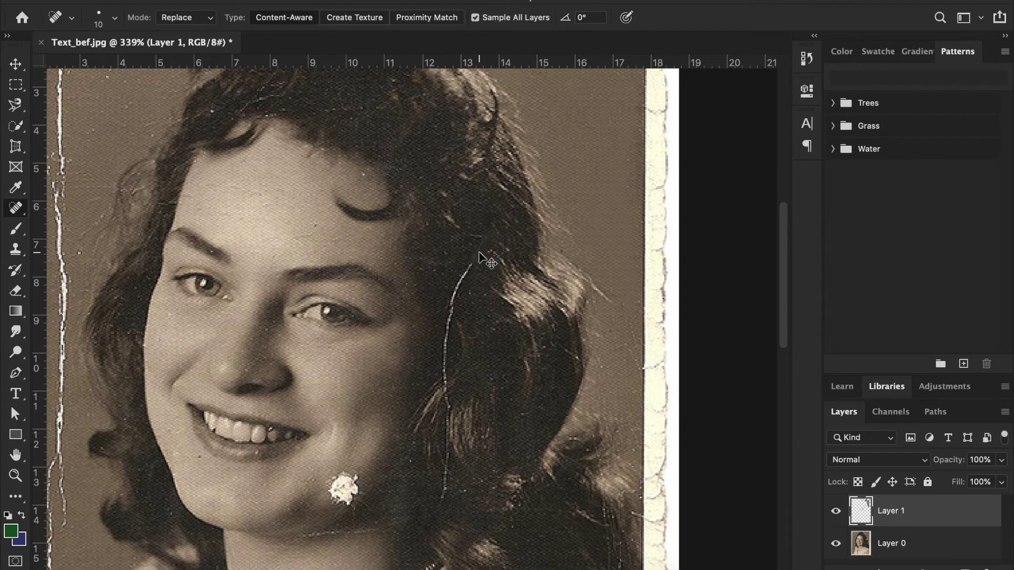
{"action": "left_click_drag", "start_coordinate": [480, 262], "coordinate": [479, 270]}
{"action": "right_click", "coordinate": [18, 210]}
{"action": "left_click", "coordinate": [96, 205]}
{"action": "scroll", "coordinate": [474, 244], "scroll_direction": "up", "scroll_amount": 5}
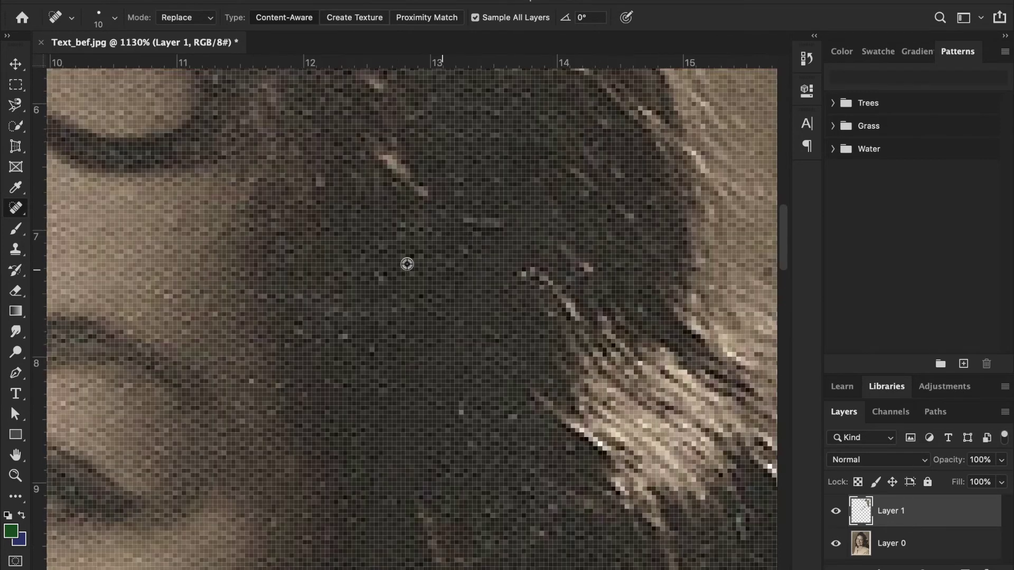
- Try to sample the dark hair as a manual healing source on Layer 1 and on Layer 0 with a 20 px brush
{"action": "left_click", "coordinate": [510, 264], "text": "alt"}
{"action": "left_click", "coordinate": [632, 225]}
{"action": "left_click", "coordinate": [871, 544]}
{"action": "scroll", "coordinate": [461, 300], "scroll_direction": "down", "scroll_amount": 5}
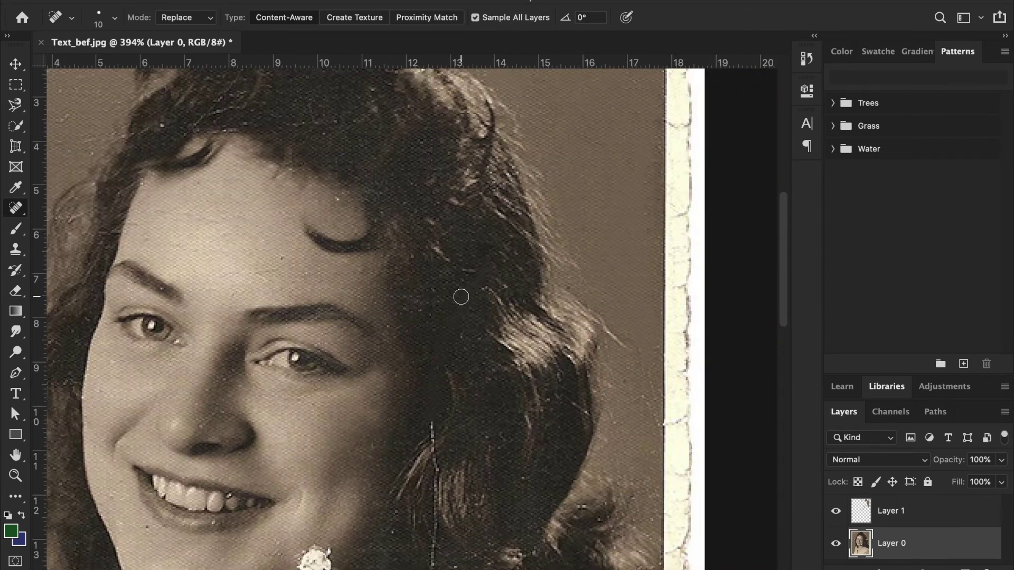
{"action": "key", "text": "bracketright"}
{"action": "left_click", "coordinate": [443, 294], "text": "alt"}
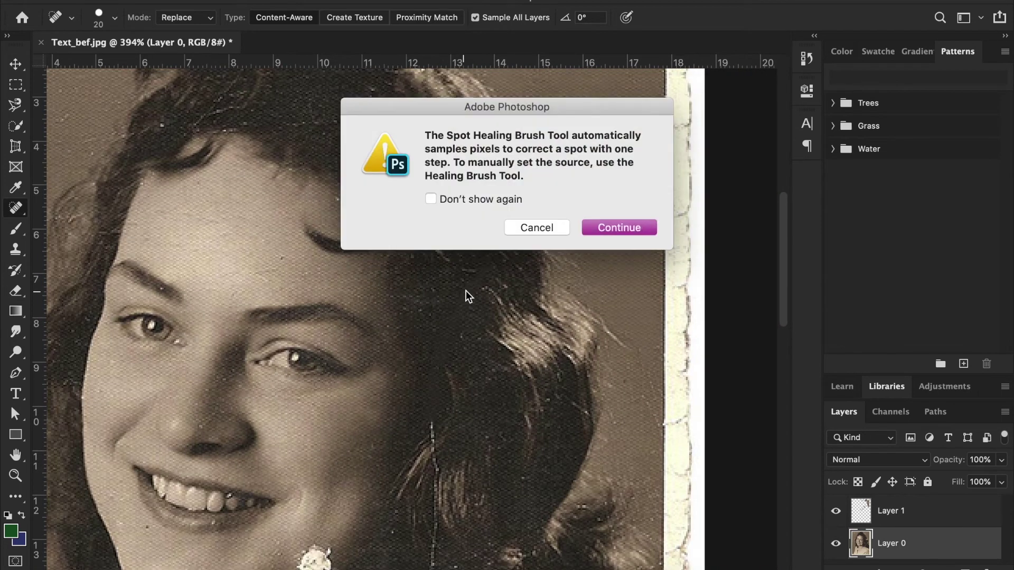
{"action": "left_click", "coordinate": [611, 237]}
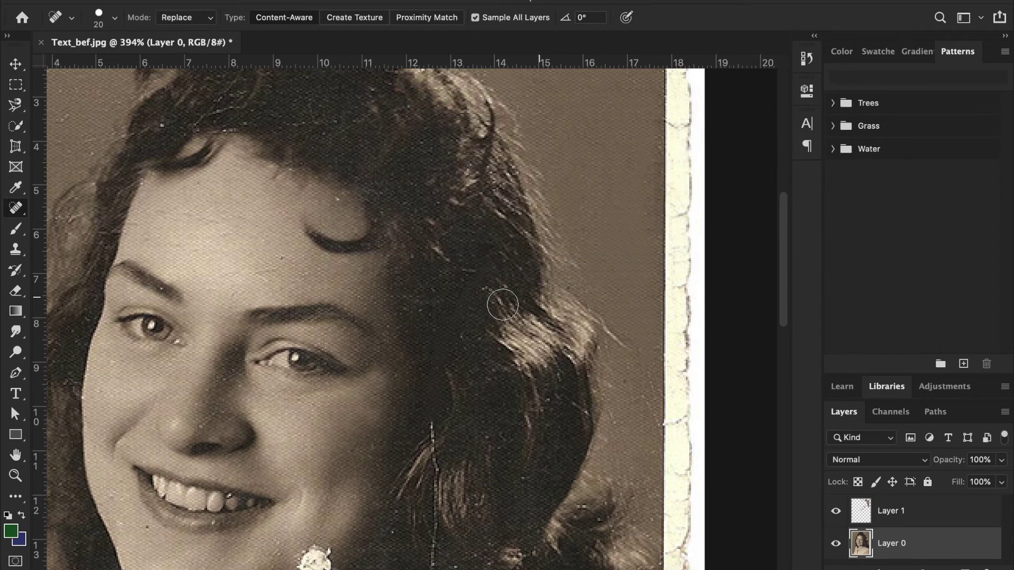
- With the Spot Healing Brush in Multiply mode and Proximity Match, heal the dark hair beside the highlighted wave on Layer 0
{"action": "left_click", "coordinate": [194, 20]}
{"action": "left_click", "coordinate": [192, 39]}
{"action": "left_click", "coordinate": [453, 282]}
{"action": "left_click", "coordinate": [608, 233]}
{"action": "left_click", "coordinate": [451, 275], "text": "alt"}
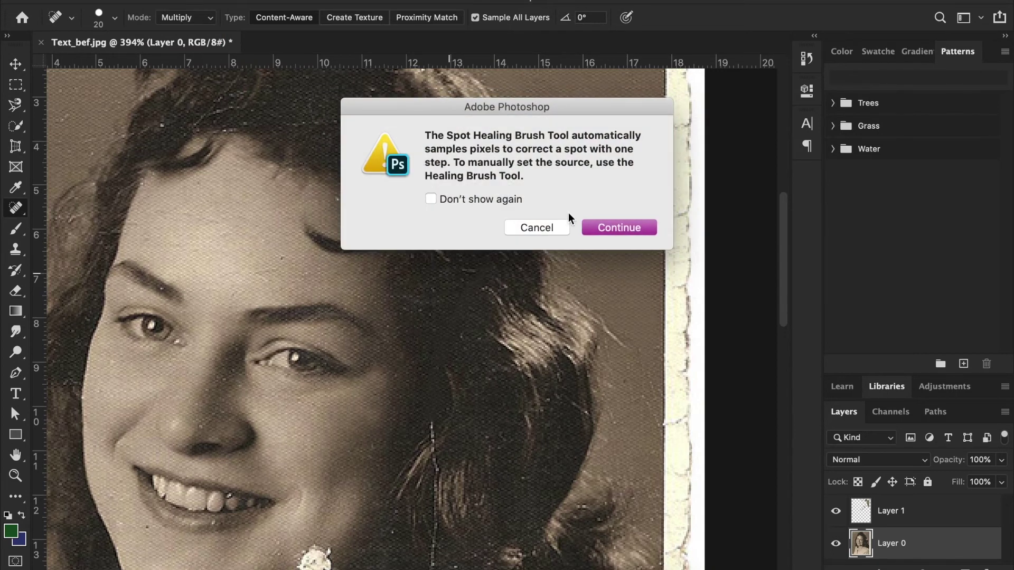
{"action": "left_click", "coordinate": [611, 223]}
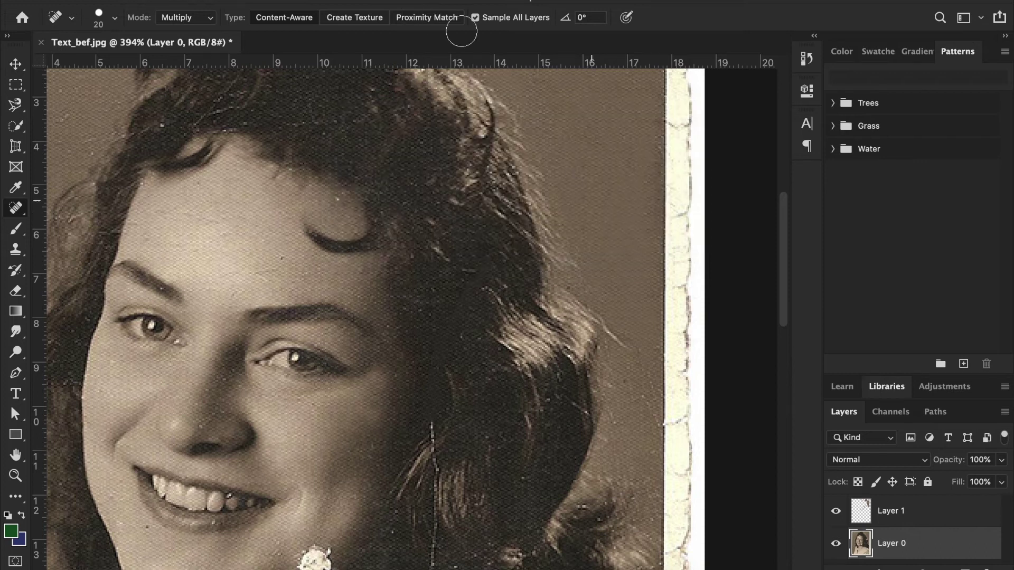
{"action": "left_click", "coordinate": [458, 284], "text": "alt"}
{"action": "left_click", "coordinate": [611, 230]}
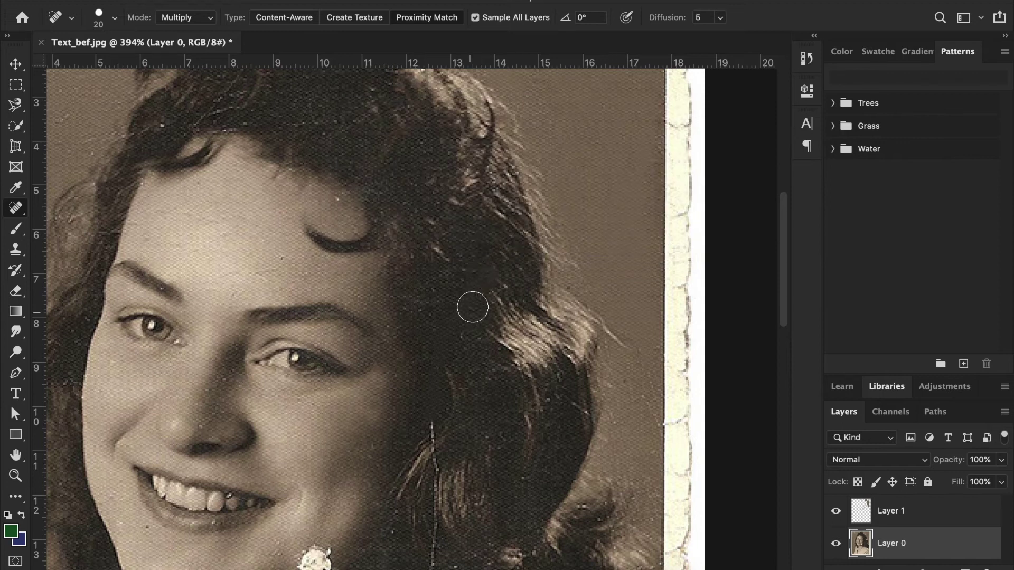
{"action": "left_click_drag", "start_coordinate": [467, 317], "coordinate": [457, 331]}
{"action": "scroll", "coordinate": [437, 277], "scroll_direction": "down", "scroll_amount": 5}
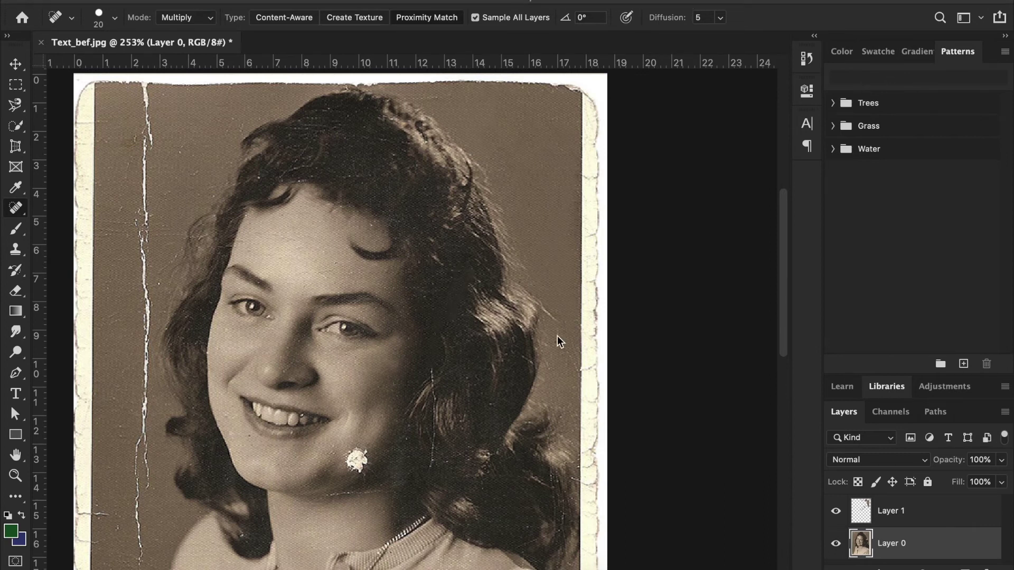
- Try to heal the white spot on the lower cheek in Multiply mode with a 35 px Spot Healing Brush
{"action": "left_click", "coordinate": [15, 211]}
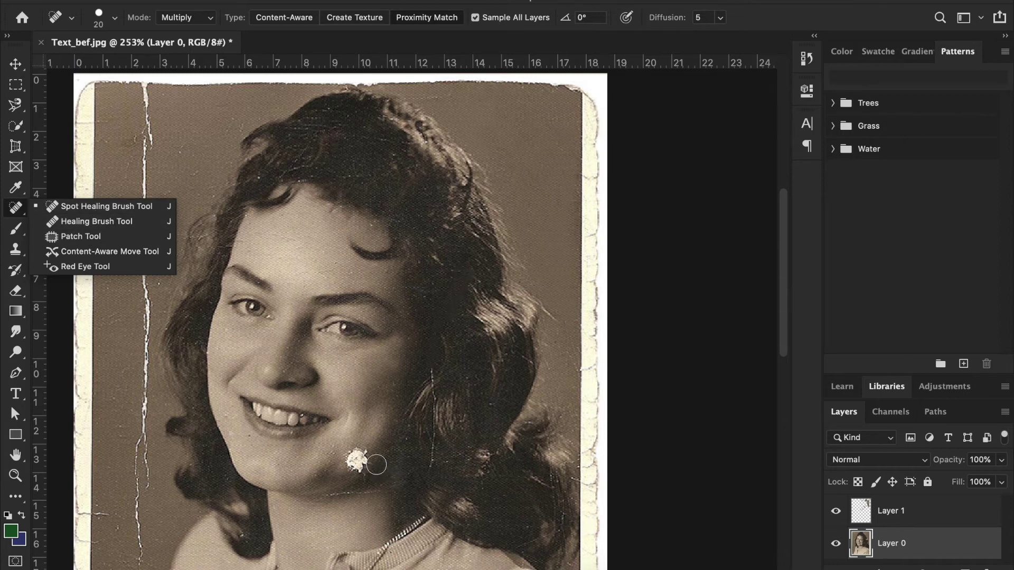
{"action": "left_click", "coordinate": [64, 206]}
{"action": "key", "text": "bracketright"}
{"action": "key", "text": "bracketright"}
{"action": "key", "text": "bracketleft"}
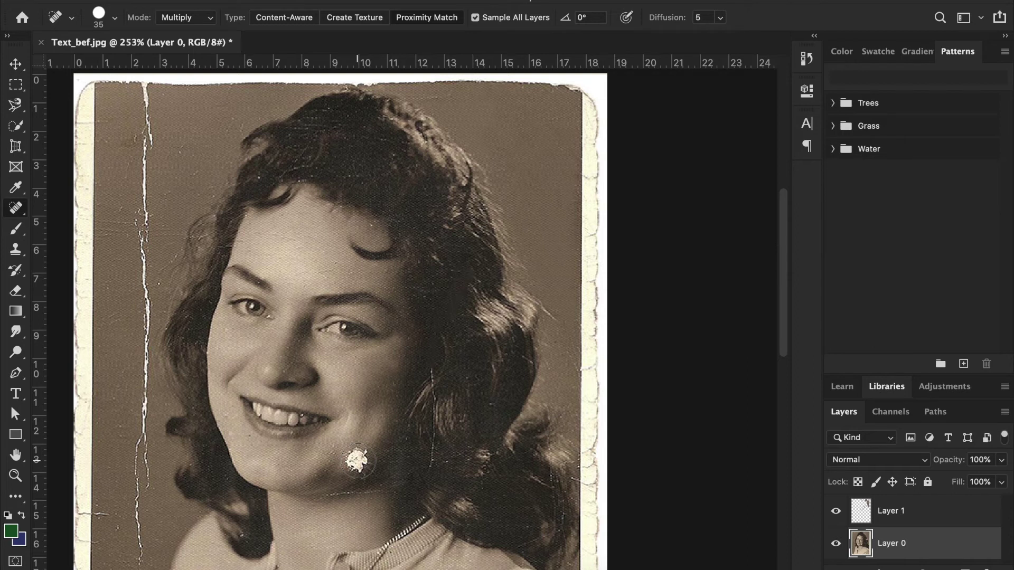
{"action": "left_click", "coordinate": [358, 461]}
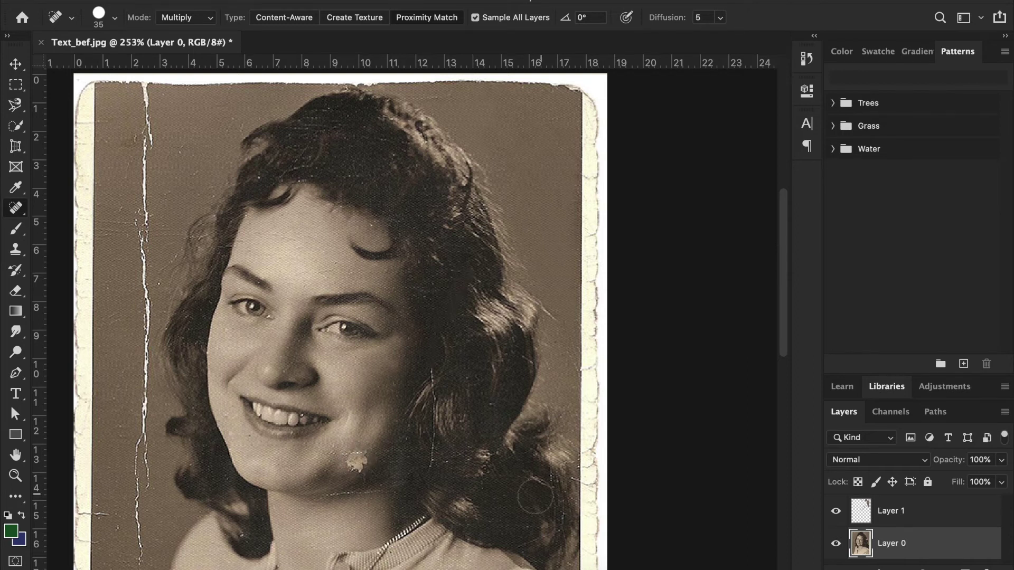
{"action": "scroll", "coordinate": [358, 462], "scroll_direction": "up", "scroll_amount": 1}
{"action": "key", "text": "super+z"}
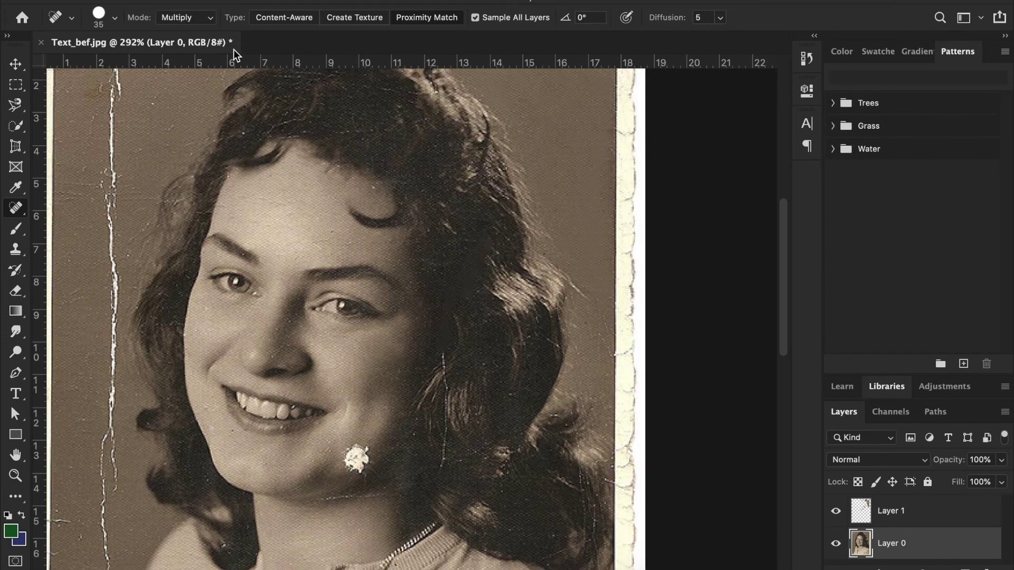
- Heal the white spot on the lower cheek on Layer 1 in Replace mode, redoing the repair with a 30 px brush
{"action": "left_click", "coordinate": [190, 18]}
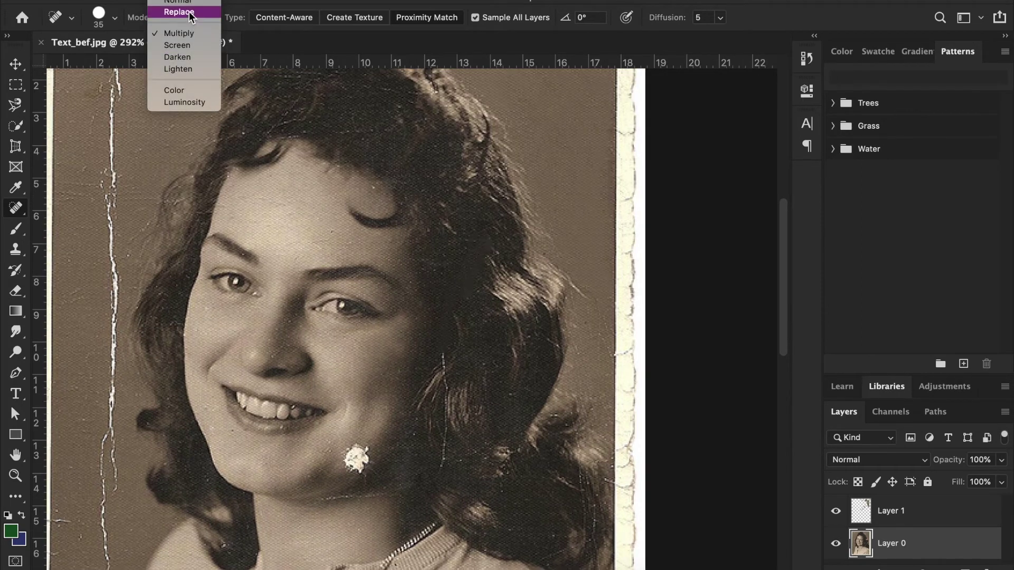
{"action": "left_click", "coordinate": [180, 9]}
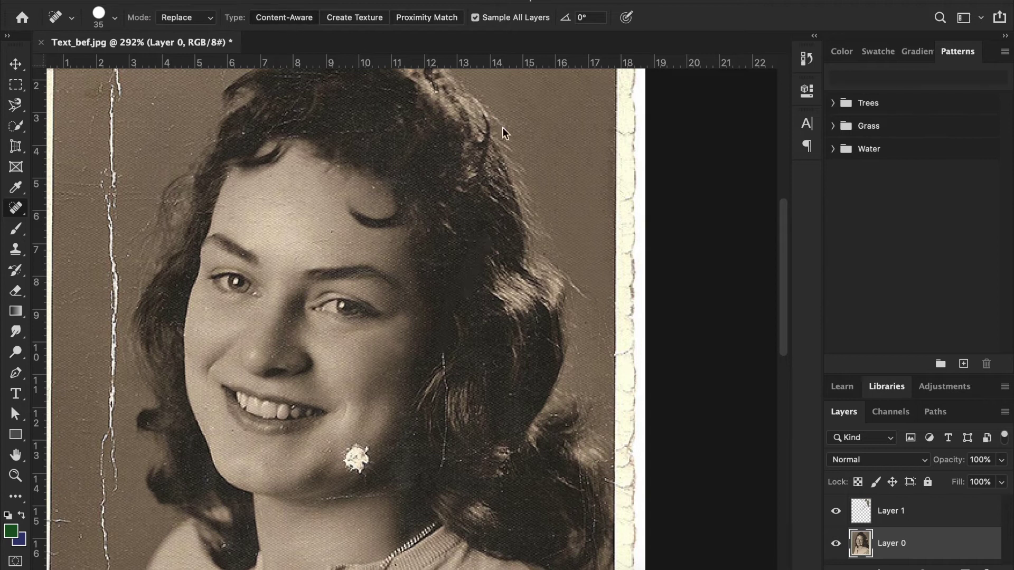
{"action": "left_click", "coordinate": [889, 524]}
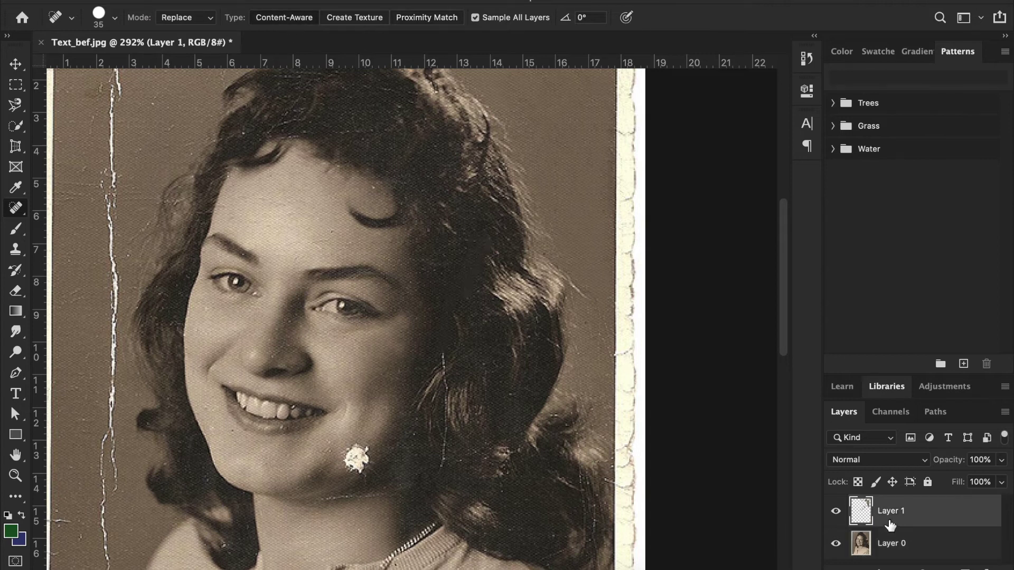
{"action": "left_click", "coordinate": [356, 459]}
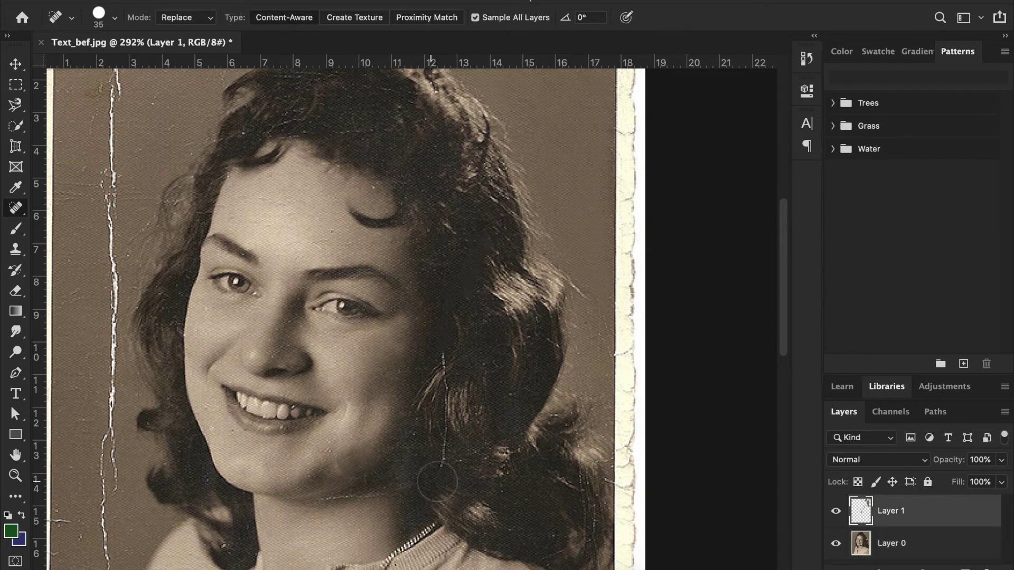
{"action": "scroll", "coordinate": [373, 471], "scroll_direction": "up", "scroll_amount": 5}
{"action": "scroll", "coordinate": [373, 471], "scroll_direction": "down", "scroll_amount": 5}
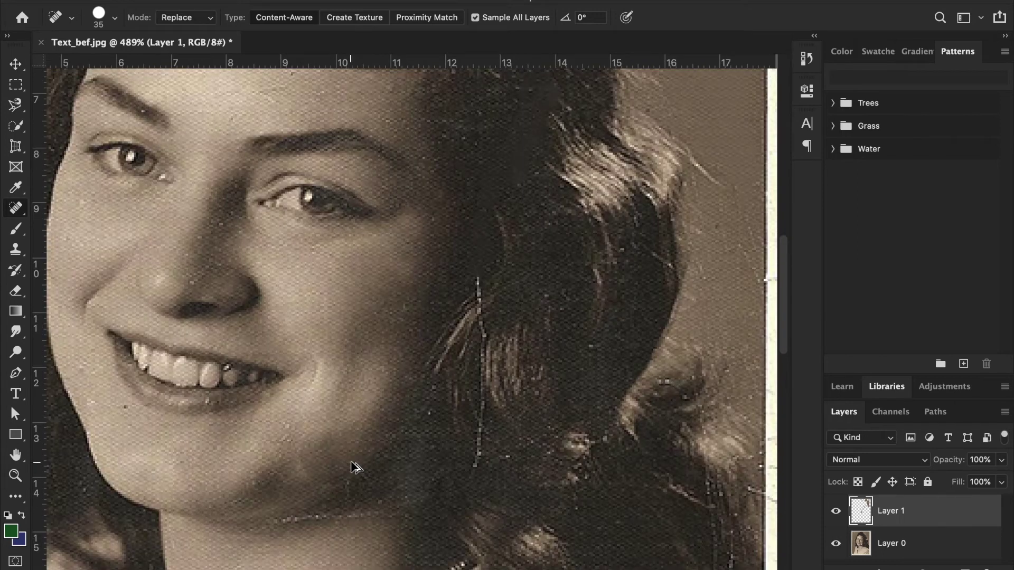
{"action": "key", "text": "ctrl+z"}
{"action": "key", "text": "bracketleft"}
{"action": "left_click", "coordinate": [335, 455]}
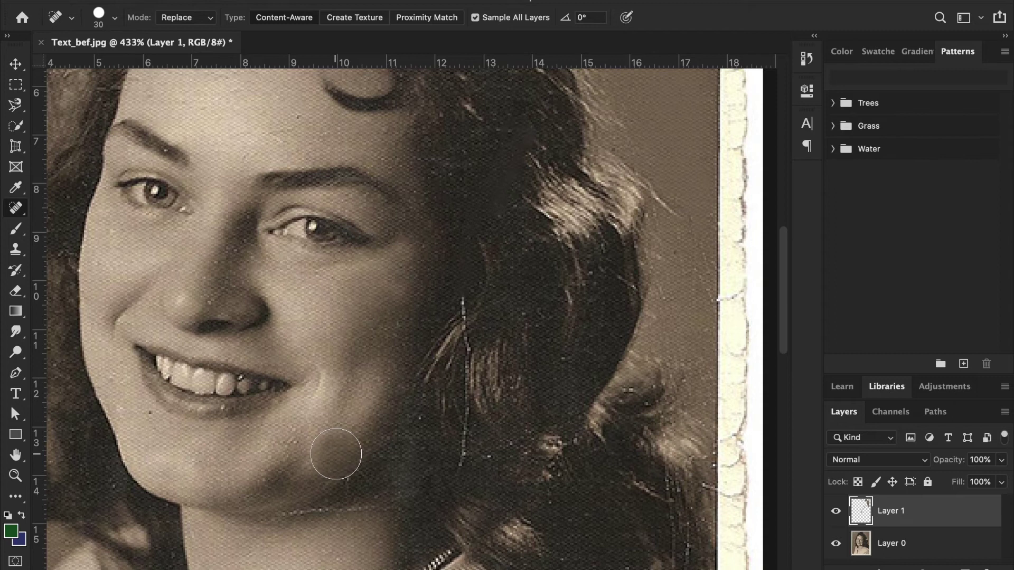
{"action": "scroll", "coordinate": [379, 452], "scroll_direction": "down", "scroll_amount": 1}
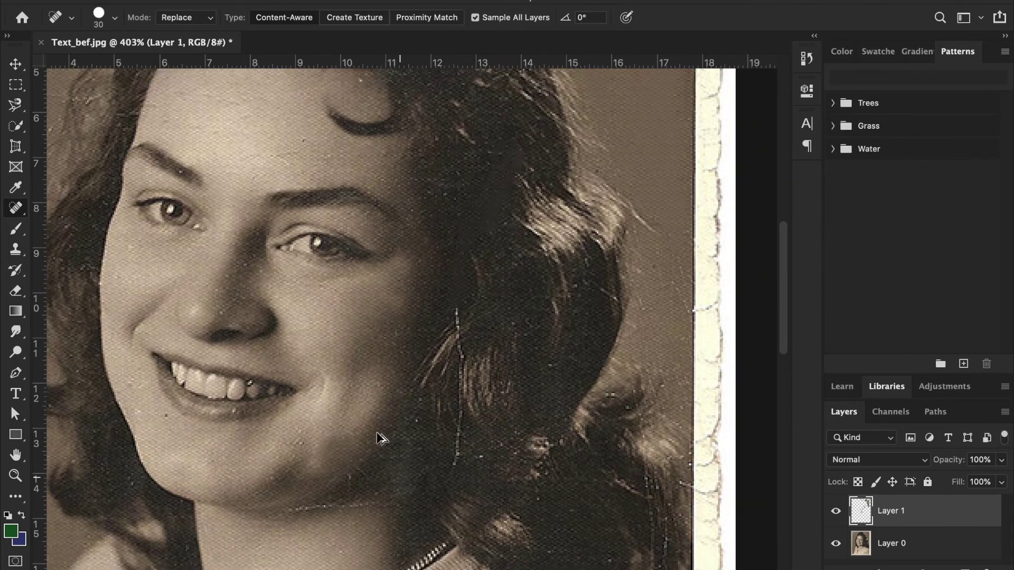
- Try to heal the remaining lower part of the white hair scratch with a 20 px brush
{"action": "scroll", "coordinate": [465, 338], "scroll_direction": "up", "scroll_amount": 2}
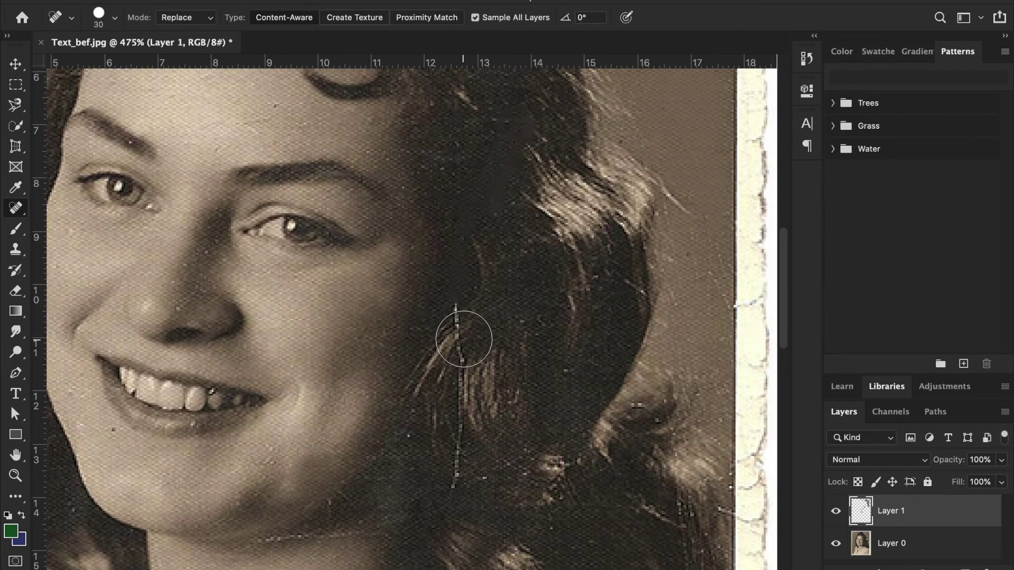
{"action": "key", "text": "bracketleft"}
{"action": "left_click", "coordinate": [459, 336]}
{"action": "left_click", "coordinate": [457, 311]}
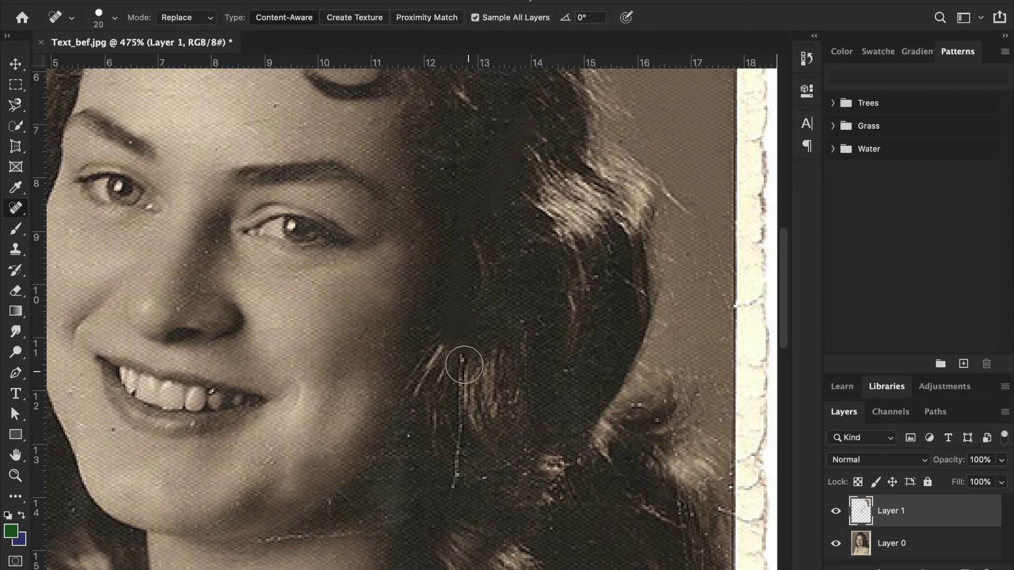
{"action": "left_click", "coordinate": [463, 408]}
{"action": "scroll", "coordinate": [462, 411], "scroll_direction": "down", "scroll_amount": 3}
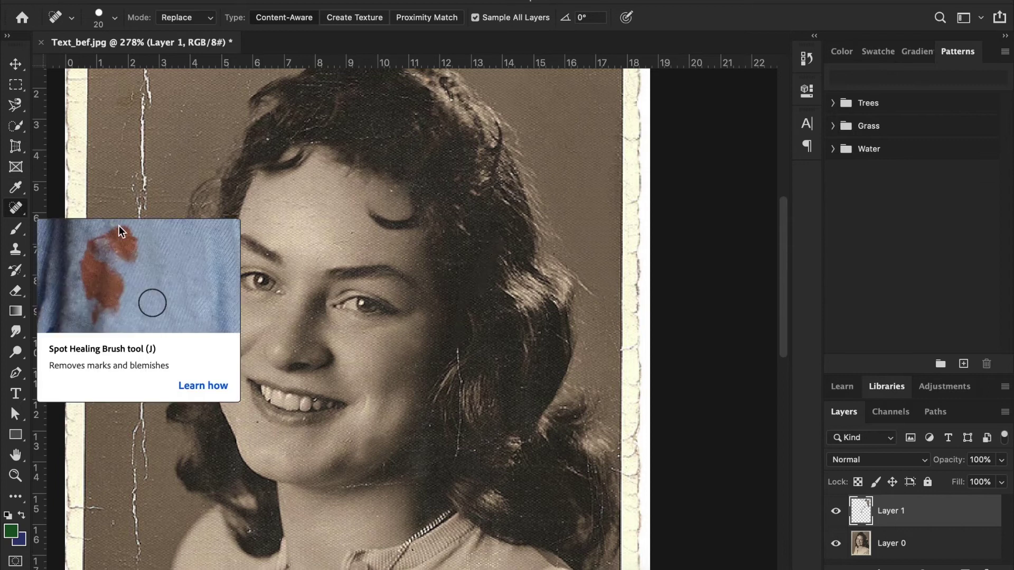
- Heal the whole remaining lower stretch of the white scratch through the hair strands with a 9 px brush
{"action": "scroll", "coordinate": [470, 407], "scroll_direction": "up", "scroll_amount": 5}
{"action": "scroll", "coordinate": [448, 501], "scroll_direction": "up", "scroll_amount": 1}
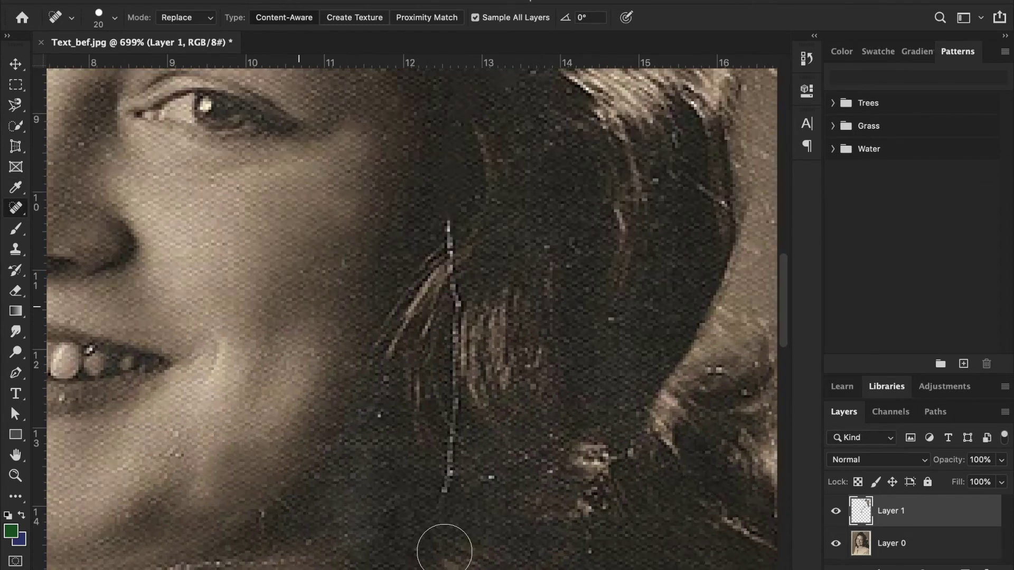
{"action": "left_click", "coordinate": [446, 491]}
{"action": "key", "text": "bracketleft"}
{"action": "key", "text": "bracketleft"}
{"action": "key", "text": "bracketleft"}
{"action": "left_click_drag", "start_coordinate": [448, 474], "coordinate": [448, 243]}
{"action": "left_click", "coordinate": [448, 231]}
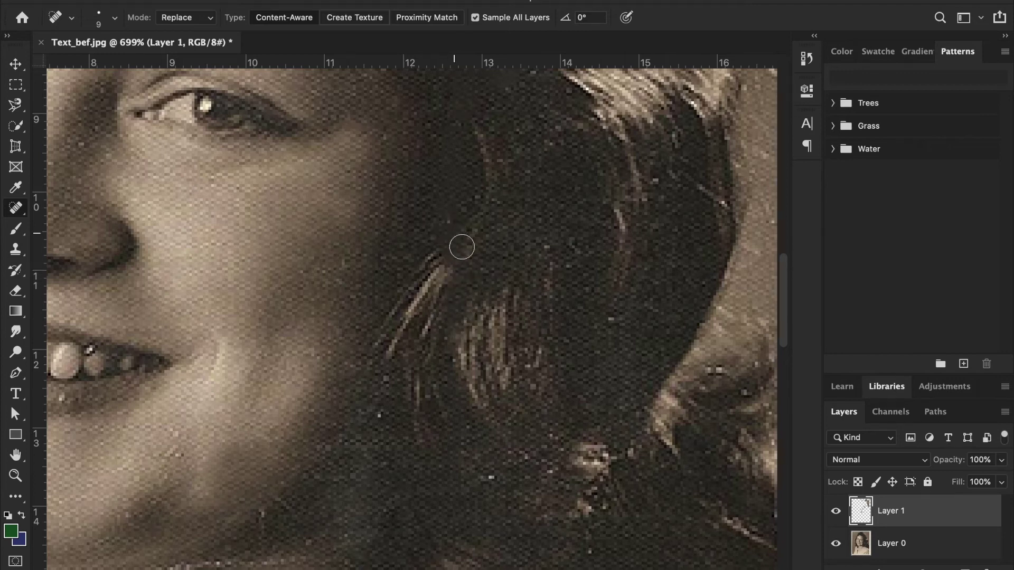
{"action": "left_click", "coordinate": [450, 217]}
- Switch to the Patch tool and bring the whole long vertical crack in the background into view
{"action": "key", "text": "super+0"}
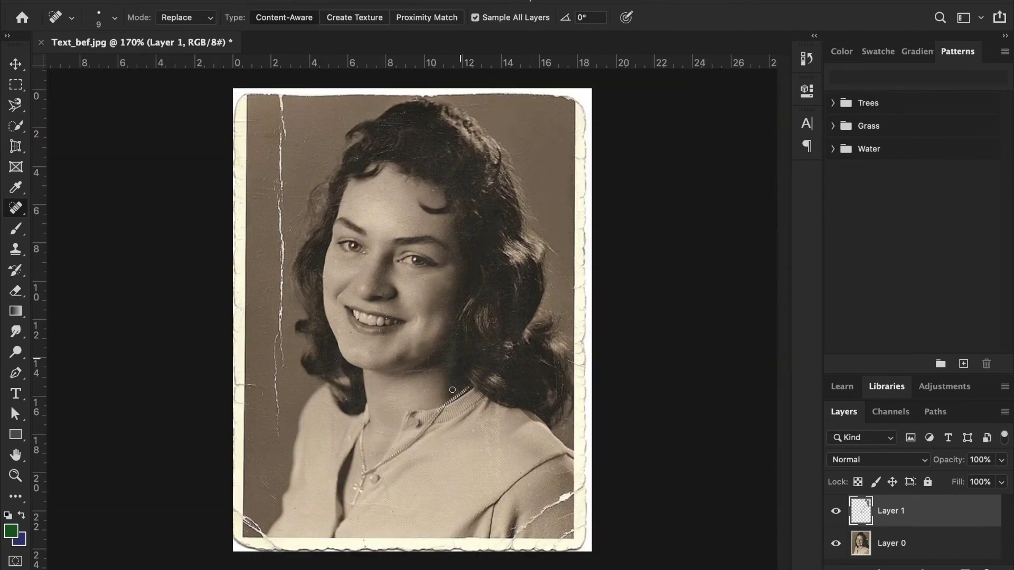
{"action": "scroll", "coordinate": [314, 333], "scroll_direction": "up", "scroll_amount": 3}
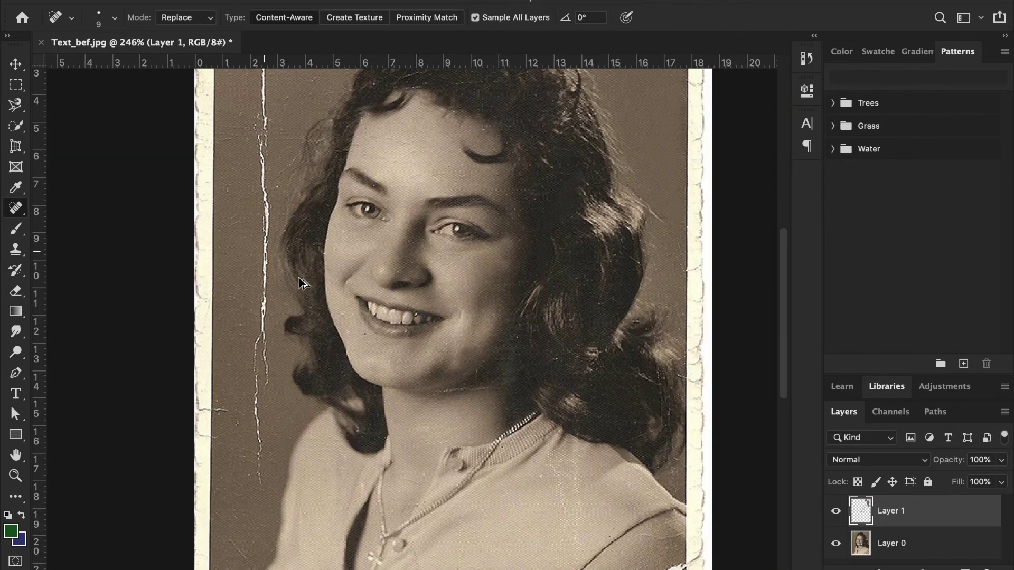
{"action": "scroll", "coordinate": [301, 283], "scroll_direction": "down", "scroll_amount": 1}
{"action": "right_click", "coordinate": [24, 208]}
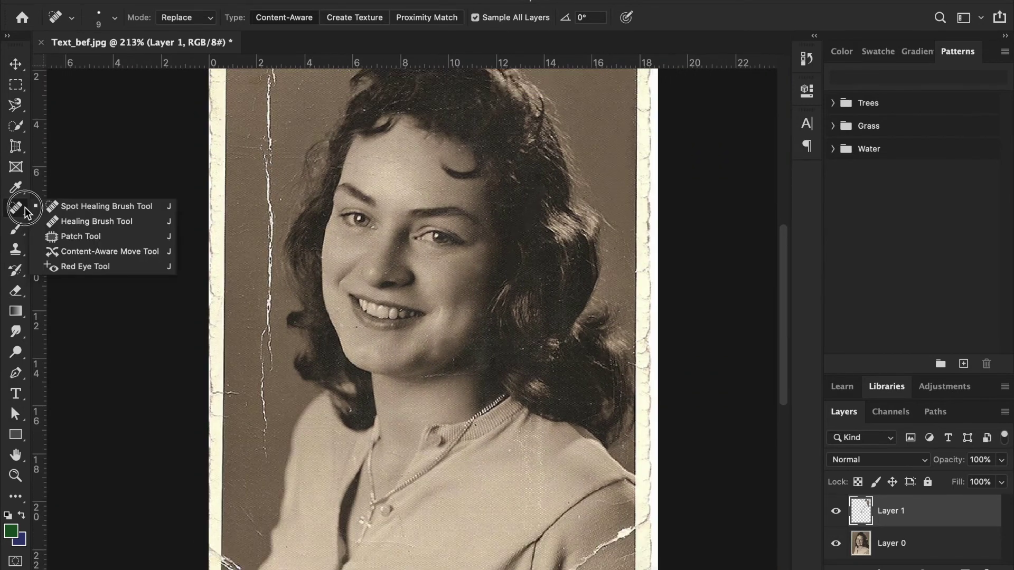
{"action": "left_click", "coordinate": [93, 237]}
{"action": "scroll", "coordinate": [267, 453], "scroll_direction": "down", "scroll_amount": 1}
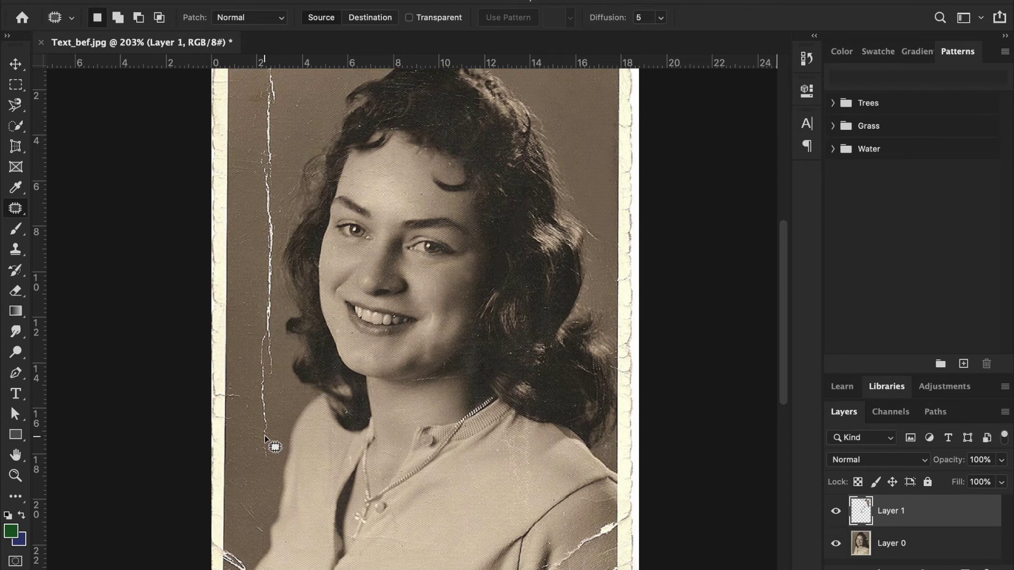
{"action": "scroll", "coordinate": [265, 407], "scroll_direction": "down", "scroll_amount": 2}
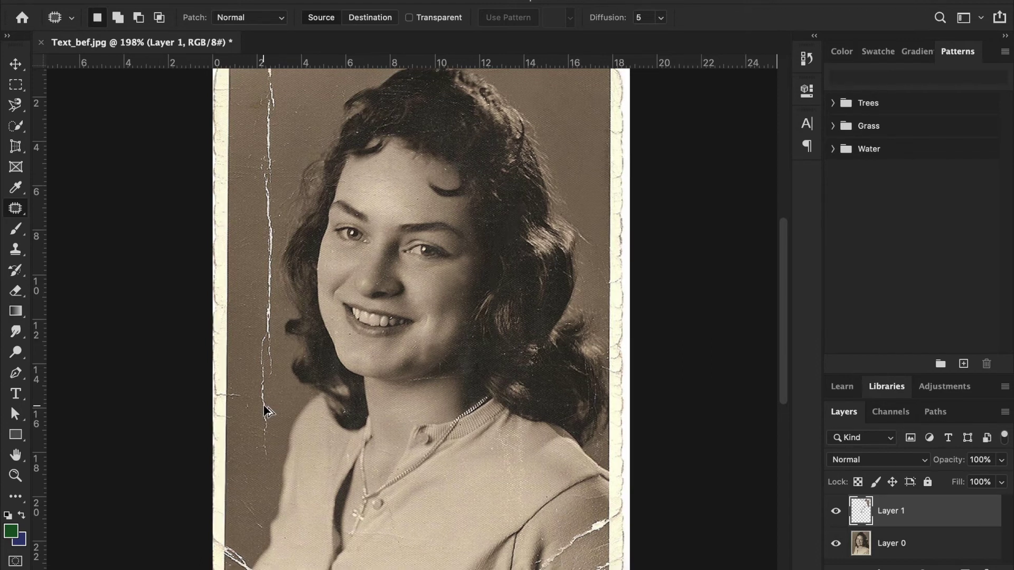
{"action": "scroll", "coordinate": [265, 408], "scroll_direction": "down", "scroll_amount": 1}
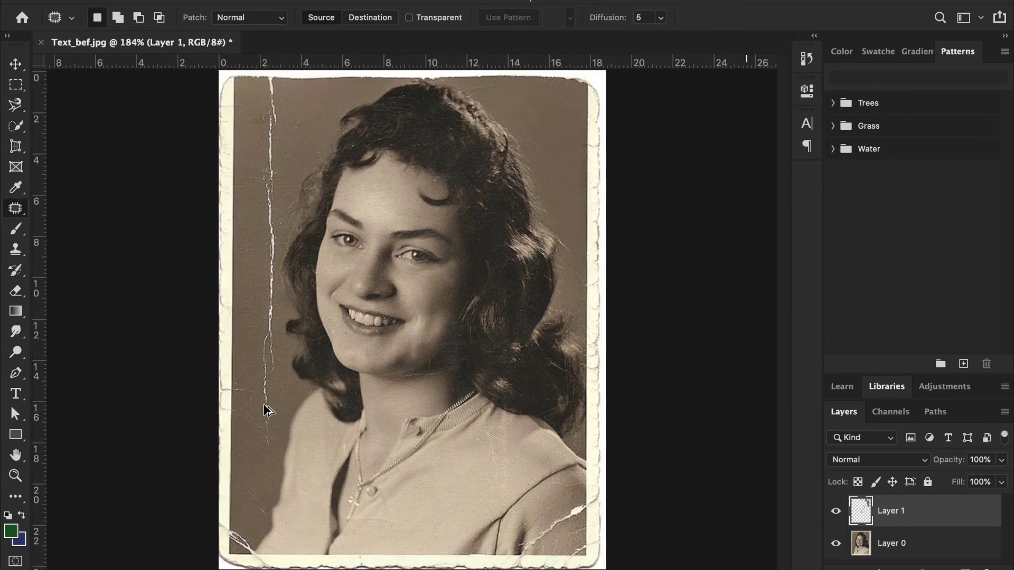
{"action": "left_click", "coordinate": [19, 89]}
{"action": "left_click_drag", "start_coordinate": [264, 75], "coordinate": [273, 448]}
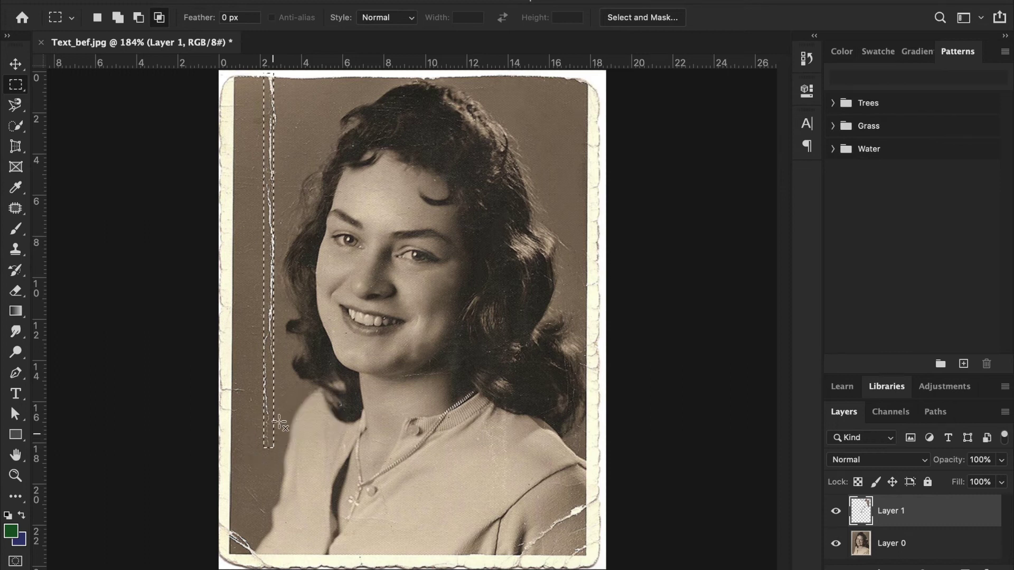
{"action": "left_click", "coordinate": [274, 237]}
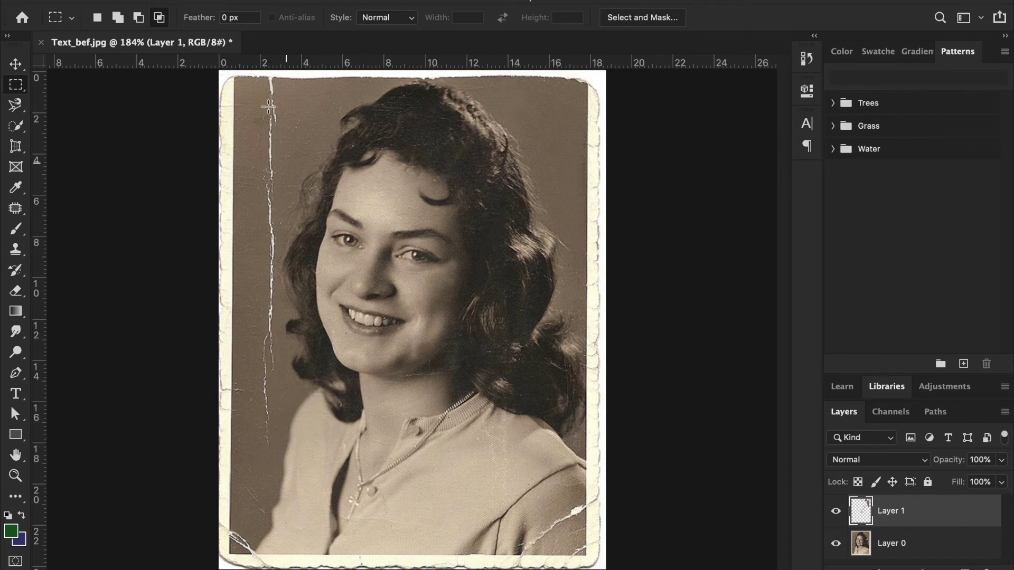
- Outline the long vertical white crack in the background closely along its full length with the Patch tool
{"action": "mouse_move", "coordinate": [21, 212]}
{"action": "left_mouse_down"}
{"action": "mouse_move", "coordinate": [61, 223]}
{"action": "mouse_move", "coordinate": [69, 238]}
{"action": "left_mouse_up"}
{"action": "left_click_drag", "start_coordinate": [275, 75], "coordinate": [264, 258]}
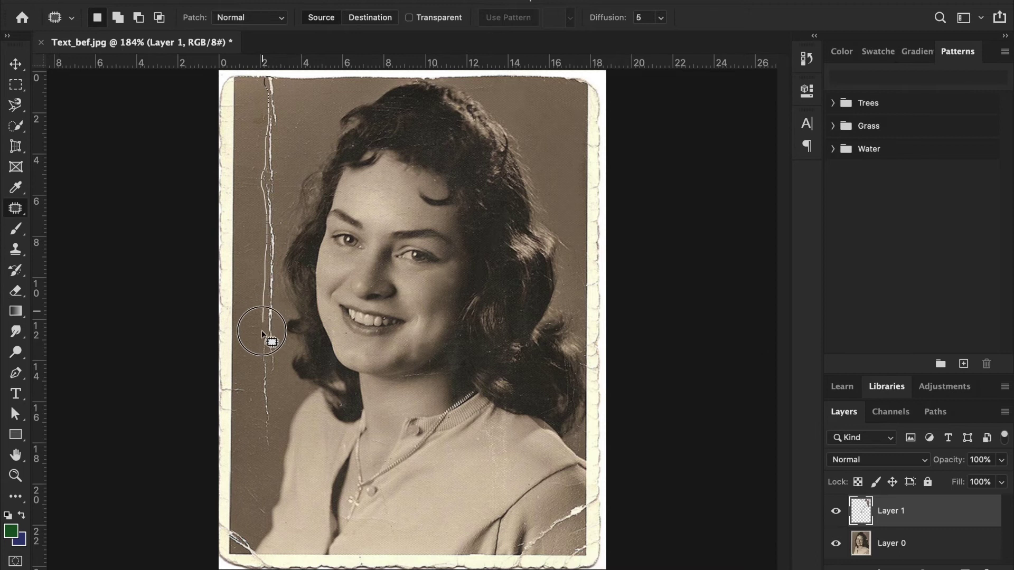
{"action": "mouse_move", "coordinate": [261, 375]}
{"action": "left_mouse_down"}
{"action": "mouse_move", "coordinate": [269, 452]}
{"action": "mouse_move", "coordinate": [277, 270]}
{"action": "left_mouse_up"}
{"action": "left_click_drag", "start_coordinate": [278, 230], "coordinate": [274, 191]}
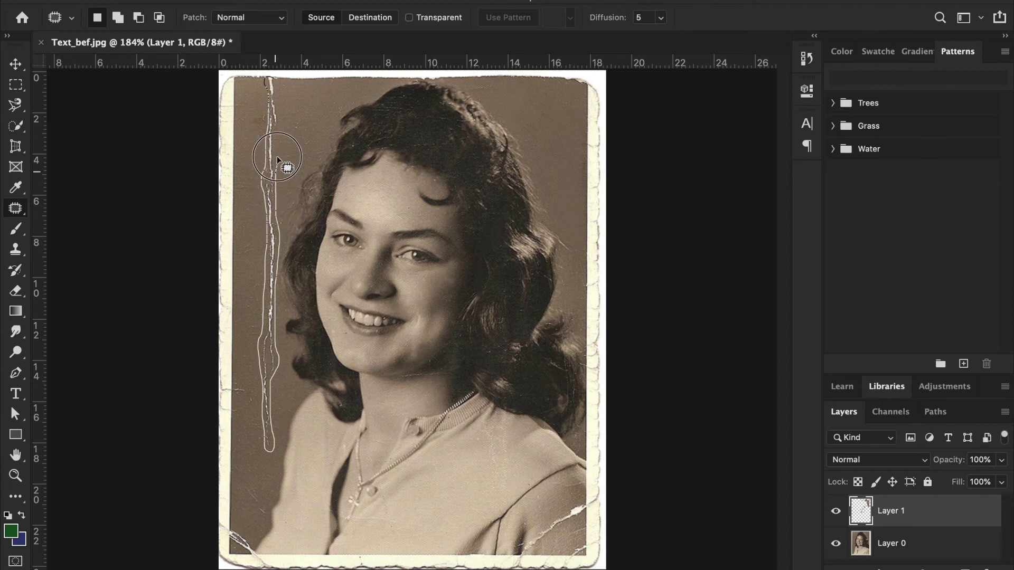
{"action": "left_click_drag", "start_coordinate": [277, 136], "coordinate": [278, 84]}
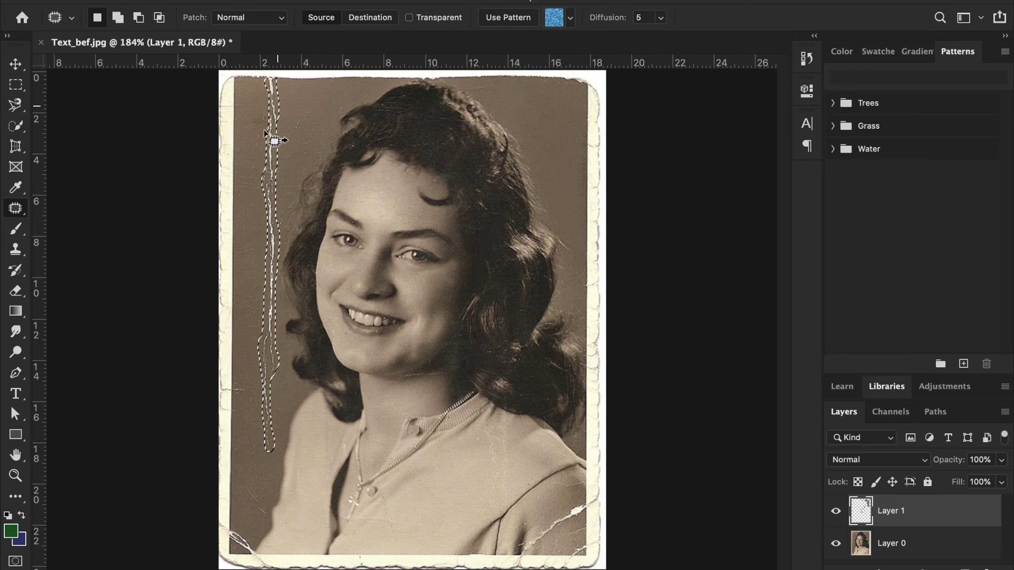
- Patch the outlined crack on Layer 0 with clean background from right beside it, and clear the selection
{"action": "left_click", "coordinate": [265, 199]}
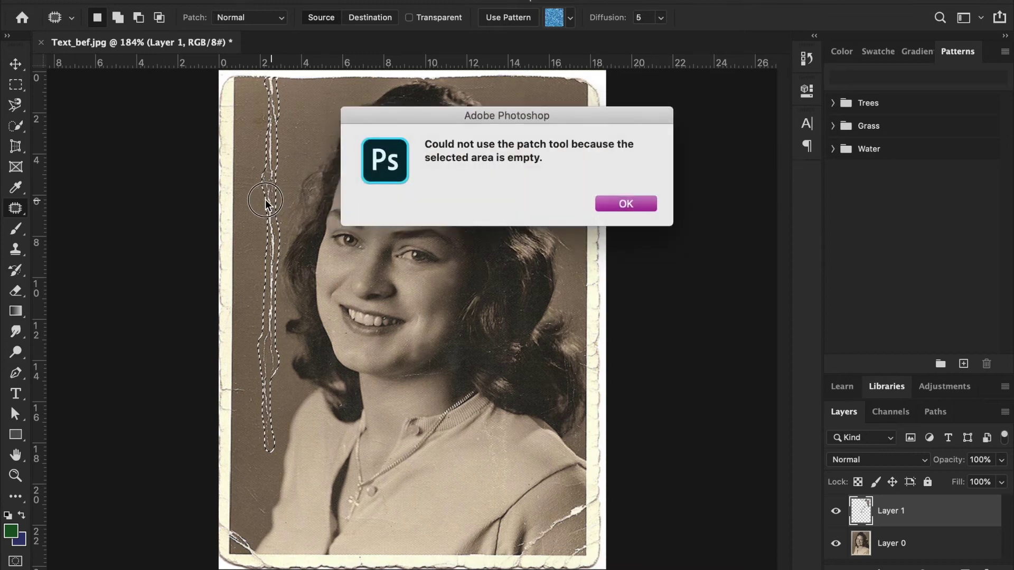
{"action": "left_click", "coordinate": [633, 204]}
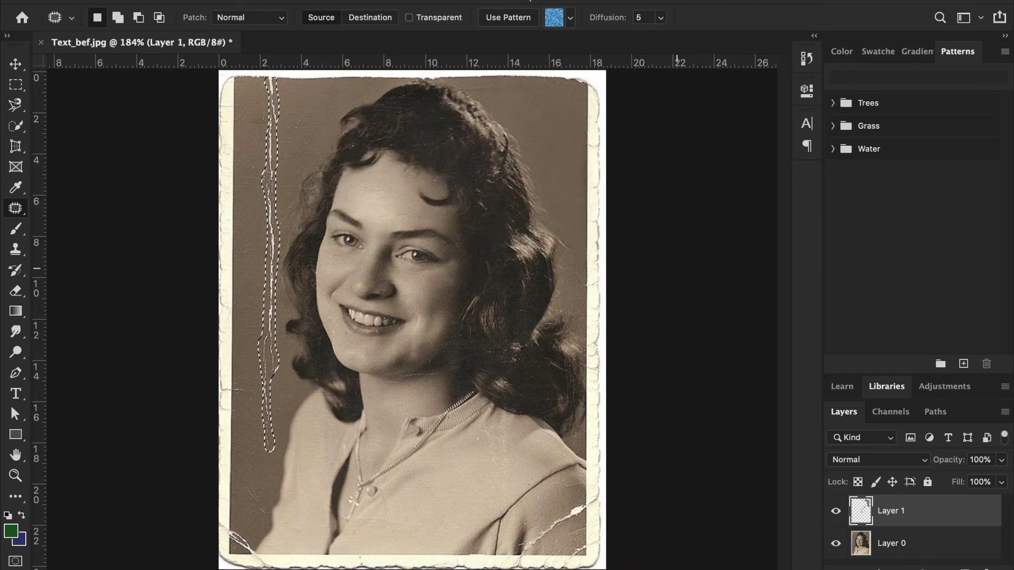
{"action": "left_click", "coordinate": [891, 552]}
{"action": "left_click_drag", "start_coordinate": [283, 250], "coordinate": [251, 242]}
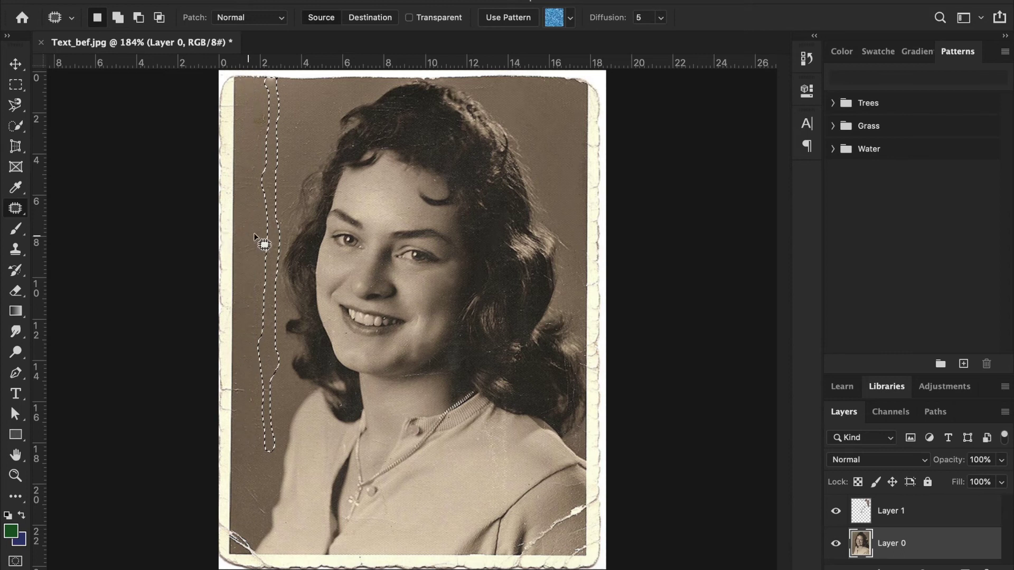
{"action": "left_click", "coordinate": [257, 397]}
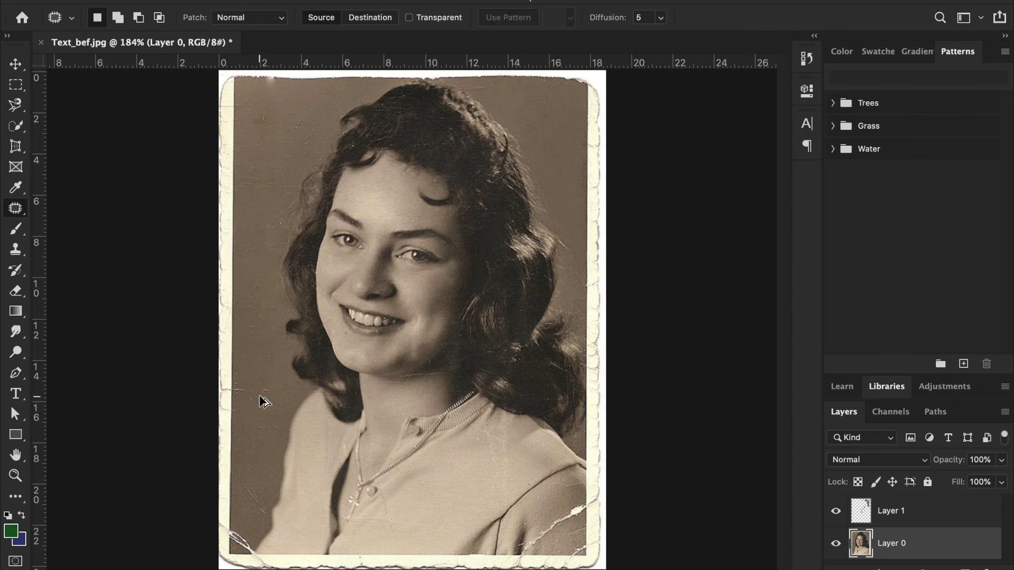
- Try to outline the short horizontal crack at the left edge of the background with the Patch tool
{"action": "scroll", "coordinate": [263, 402], "scroll_direction": "down", "scroll_amount": 5}
{"action": "scroll", "coordinate": [277, 400], "scroll_direction": "down", "scroll_amount": 2}
{"action": "scroll", "coordinate": [411, 329], "scroll_direction": "up", "scroll_amount": 1}
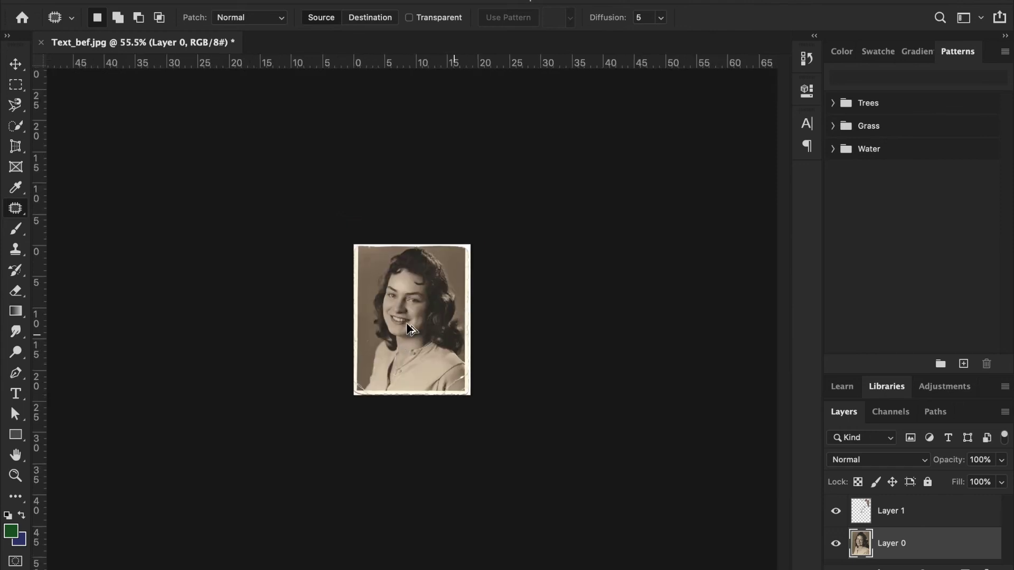
{"action": "scroll", "coordinate": [410, 328], "scroll_direction": "down", "scroll_amount": 1}
{"action": "scroll", "coordinate": [367, 325], "scroll_direction": "up", "scroll_amount": 4}
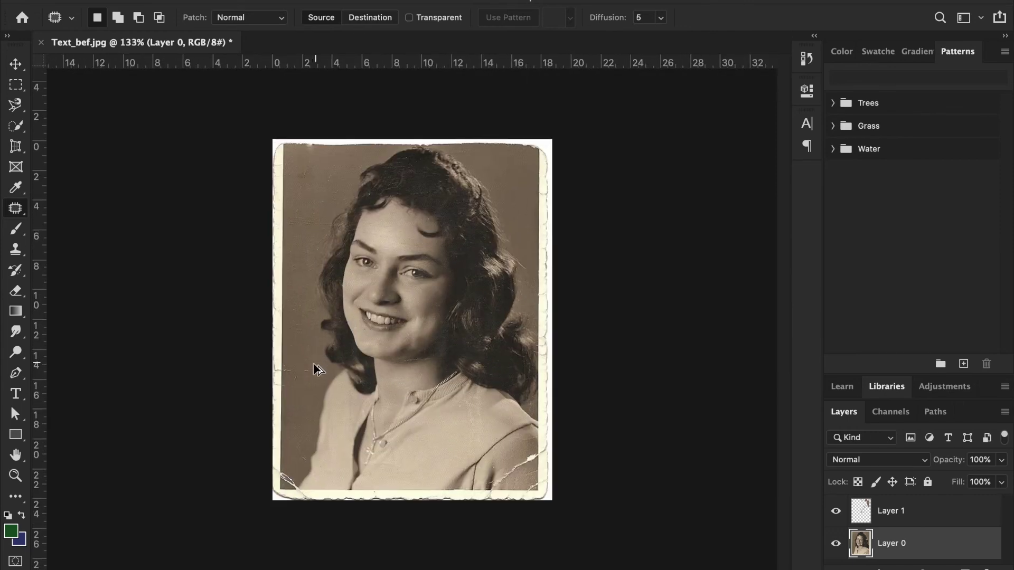
{"action": "scroll", "coordinate": [315, 368], "scroll_direction": "up", "scroll_amount": 3}
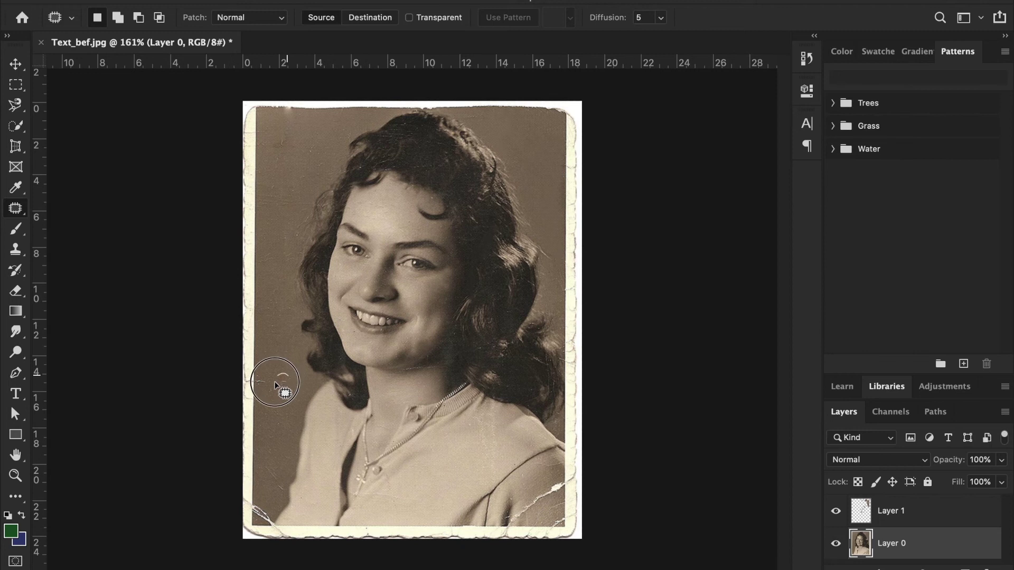
{"action": "left_click_drag", "start_coordinate": [290, 378], "coordinate": [279, 355]}
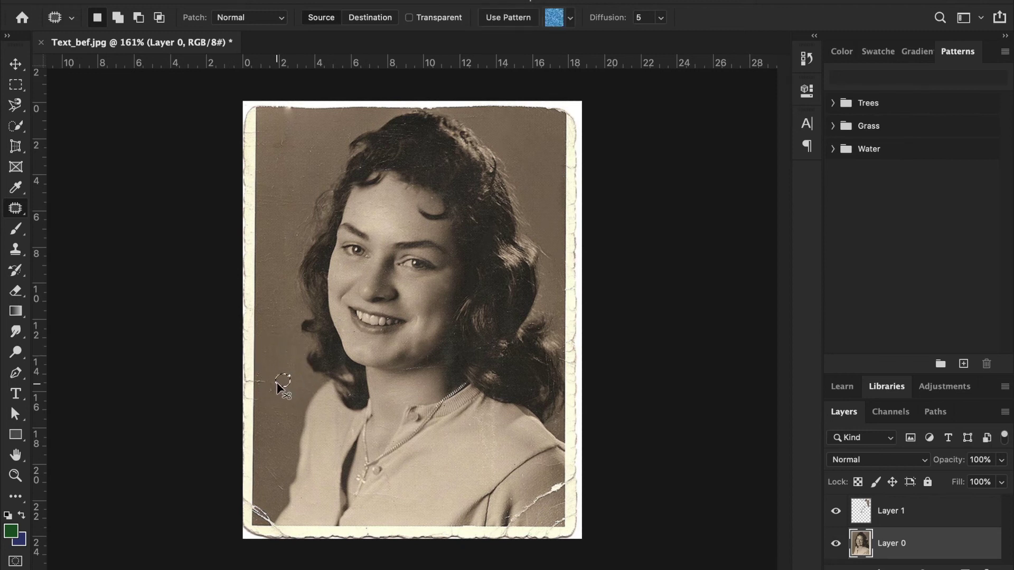
{"action": "scroll", "coordinate": [268, 396], "scroll_direction": "up", "scroll_amount": 3}
{"action": "mouse_move", "coordinate": [267, 394]}
{"action": "left_mouse_down"}
{"action": "mouse_move", "coordinate": [267, 381]}
{"action": "mouse_move", "coordinate": [245, 380]}
{"action": "mouse_move", "coordinate": [253, 392]}
{"action": "mouse_move", "coordinate": [260, 380]}
{"action": "left_mouse_up"}
{"action": "left_click_drag", "start_coordinate": [280, 331], "coordinate": [280, 331]}
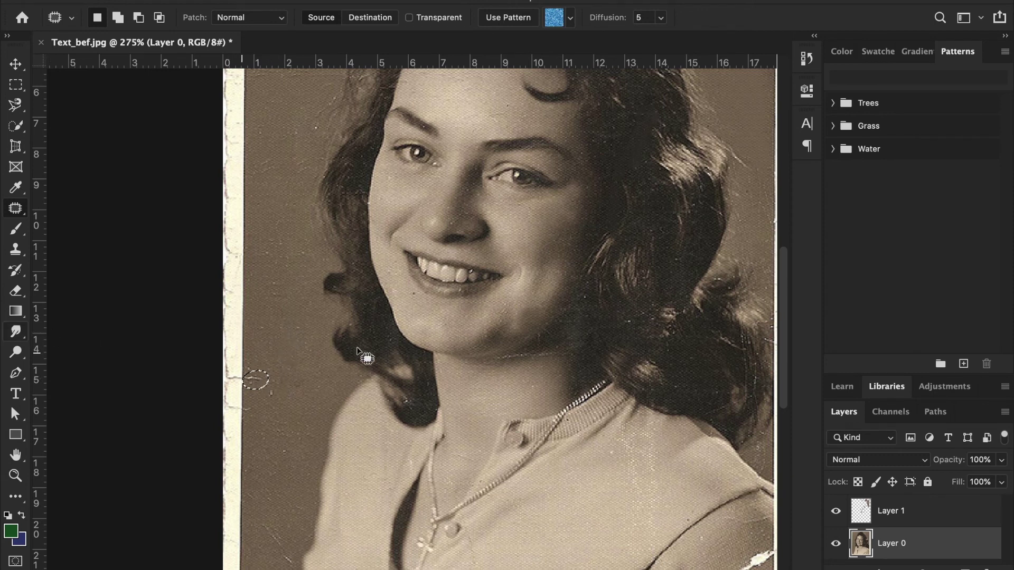
- Patch the thin white line beneath the chin with clean skin from the neck, and clear the selection
{"action": "left_click_drag", "start_coordinate": [566, 351], "coordinate": [494, 359]}
{"action": "left_click_drag", "start_coordinate": [564, 359], "coordinate": [574, 357]}
{"action": "left_click_drag", "start_coordinate": [515, 373], "coordinate": [507, 401]}
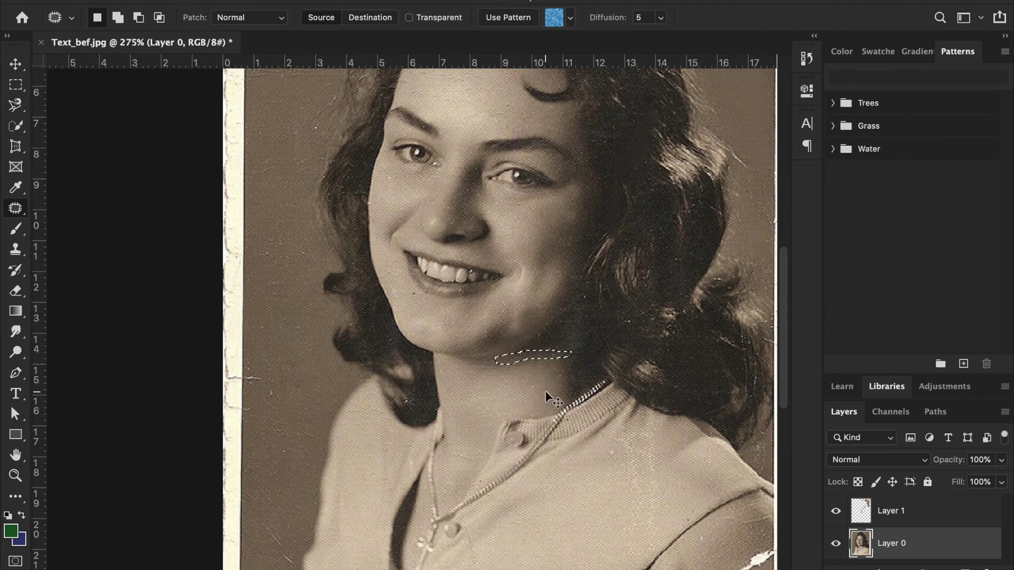
{"action": "key", "text": "super+d"}
{"action": "mouse_move", "coordinate": [277, 388]}
{"action": "left_mouse_down"}
{"action": "mouse_move", "coordinate": [250, 417]}
{"action": "mouse_move", "coordinate": [311, 422]}
{"action": "mouse_move", "coordinate": [289, 389]}
{"action": "mouse_move", "coordinate": [280, 392]}
{"action": "mouse_move", "coordinate": [283, 262]}
{"action": "left_mouse_up"}
{"action": "key", "text": "super+d"}
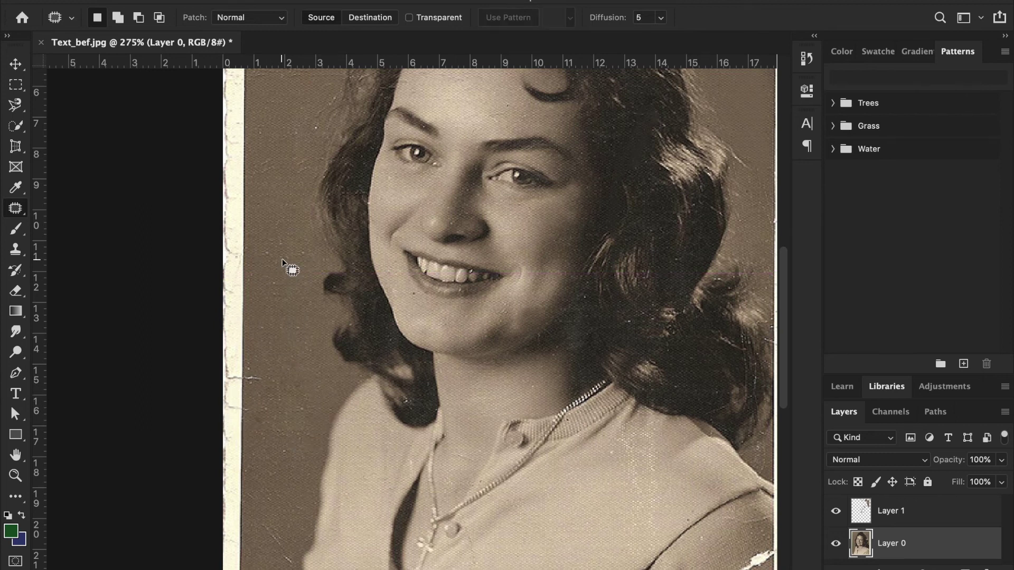
- Select the cracked lower-left corner of the background with a rectangular marquee, keeping the pale photo border outside
{"action": "scroll", "coordinate": [290, 267], "scroll_direction": "down", "scroll_amount": 5}
{"action": "scroll", "coordinate": [438, 300], "scroll_direction": "up", "scroll_amount": 5}
{"action": "scroll", "coordinate": [439, 300], "scroll_direction": "right", "scroll_amount": 2}
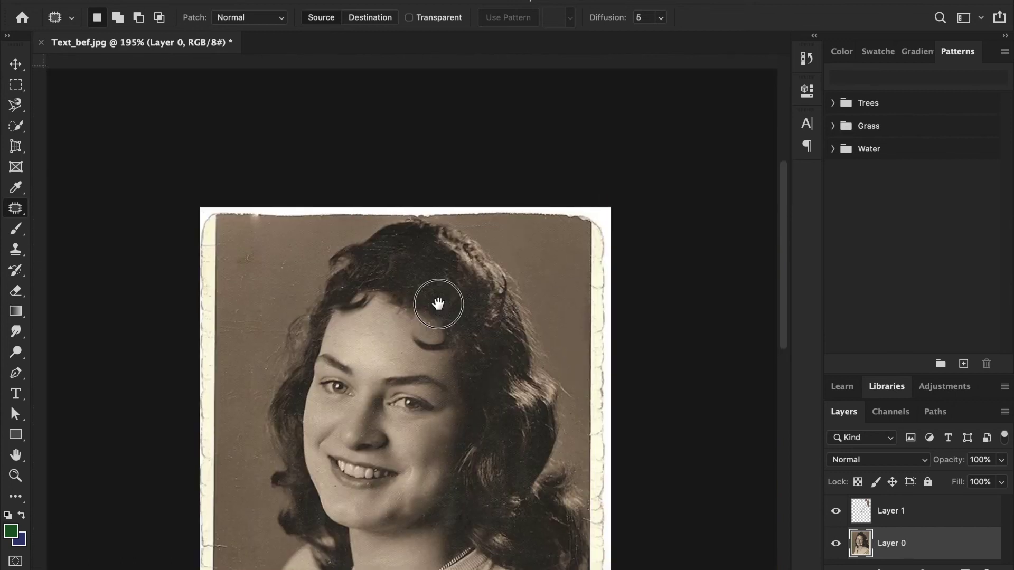
{"action": "scroll", "coordinate": [469, 438], "scroll_direction": "down", "scroll_amount": 4}
{"action": "scroll", "coordinate": [469, 438], "scroll_direction": "down", "scroll_amount": 3}
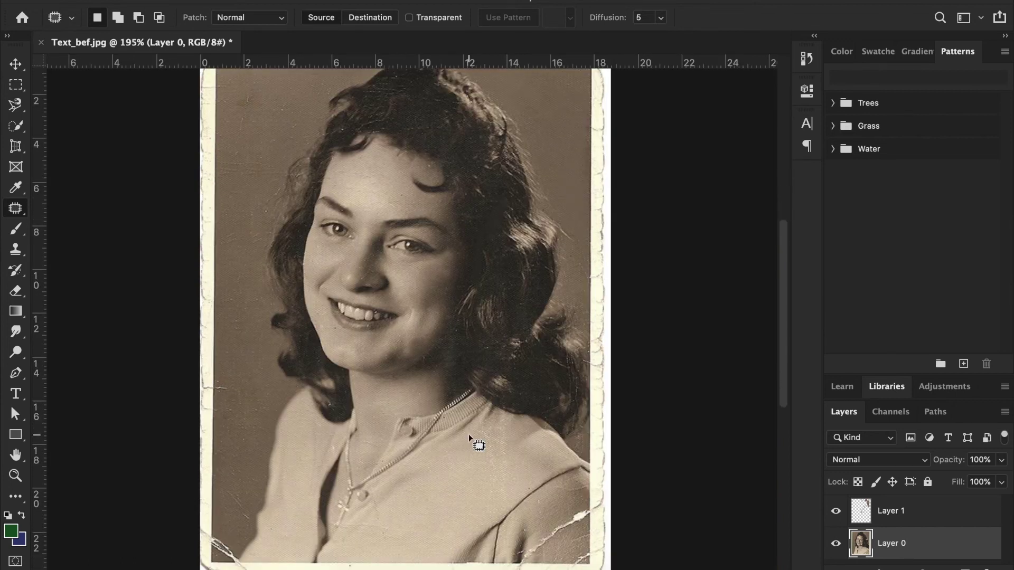
{"action": "scroll", "coordinate": [242, 535], "scroll_direction": "up", "scroll_amount": 4}
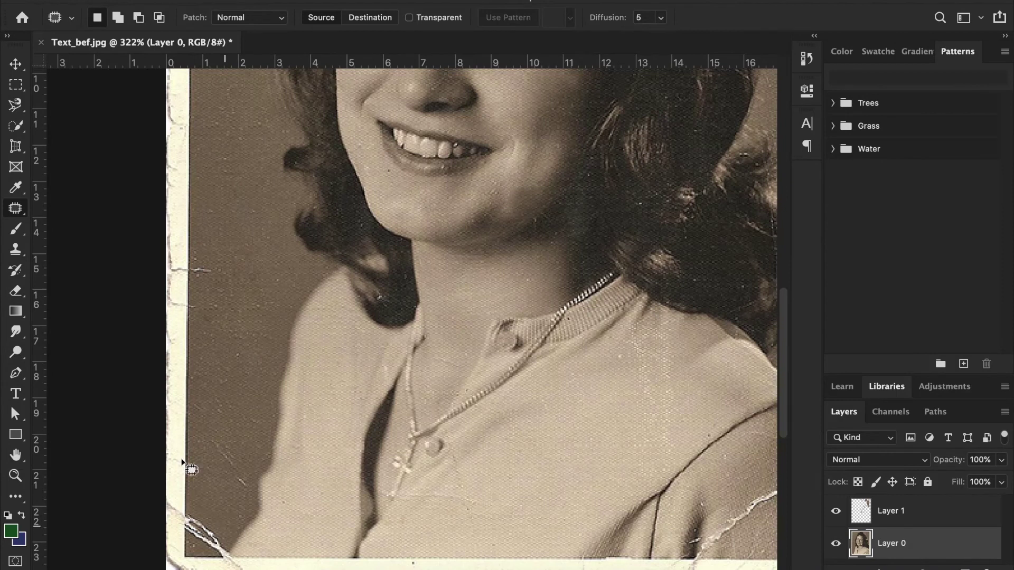
{"action": "left_click", "coordinate": [20, 87]}
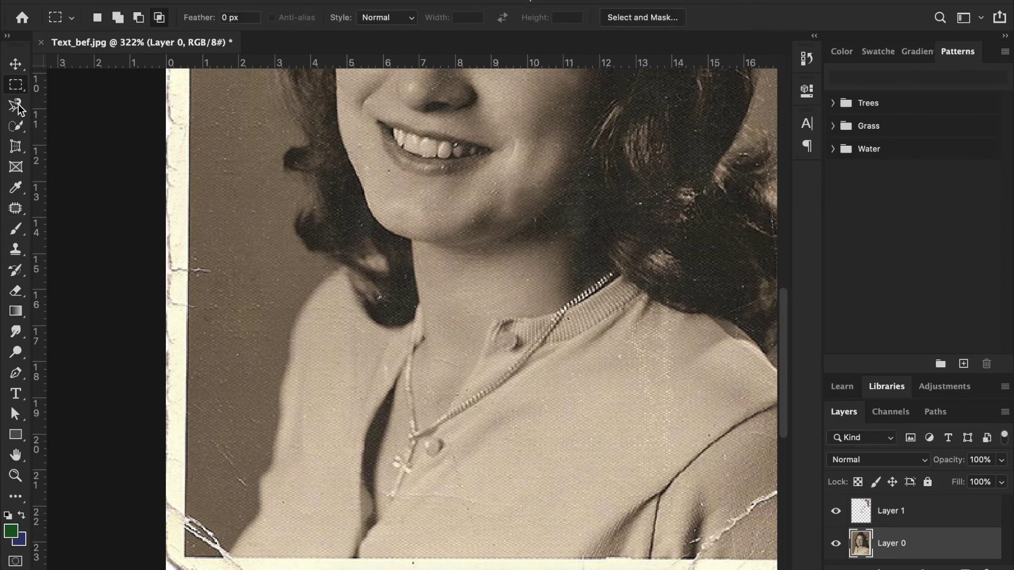
{"action": "scroll", "coordinate": [193, 515], "scroll_direction": "down", "scroll_amount": 2}
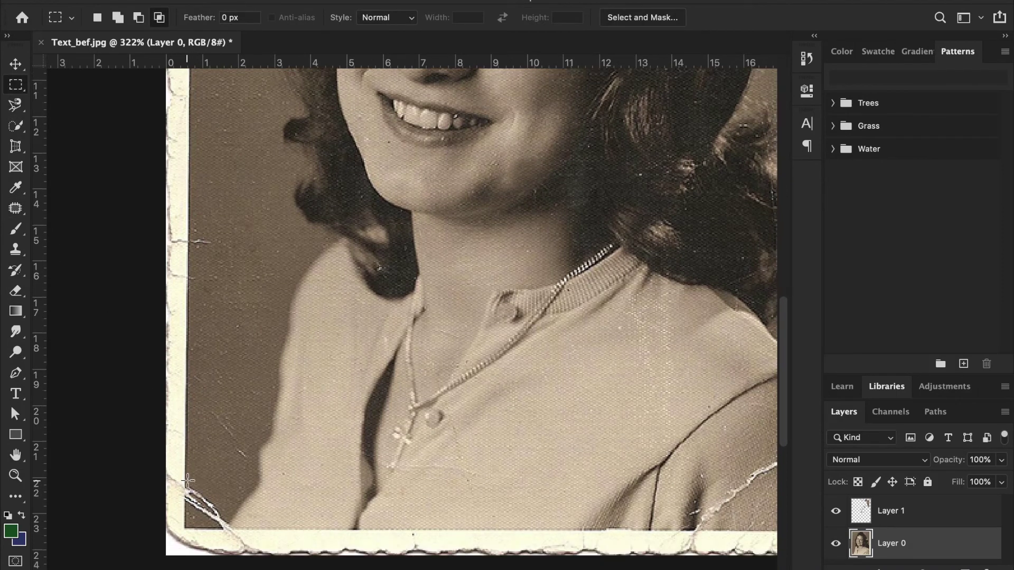
{"action": "left_click_drag", "start_coordinate": [186, 476], "coordinate": [244, 338]}
{"action": "left_click", "coordinate": [16, 208]}
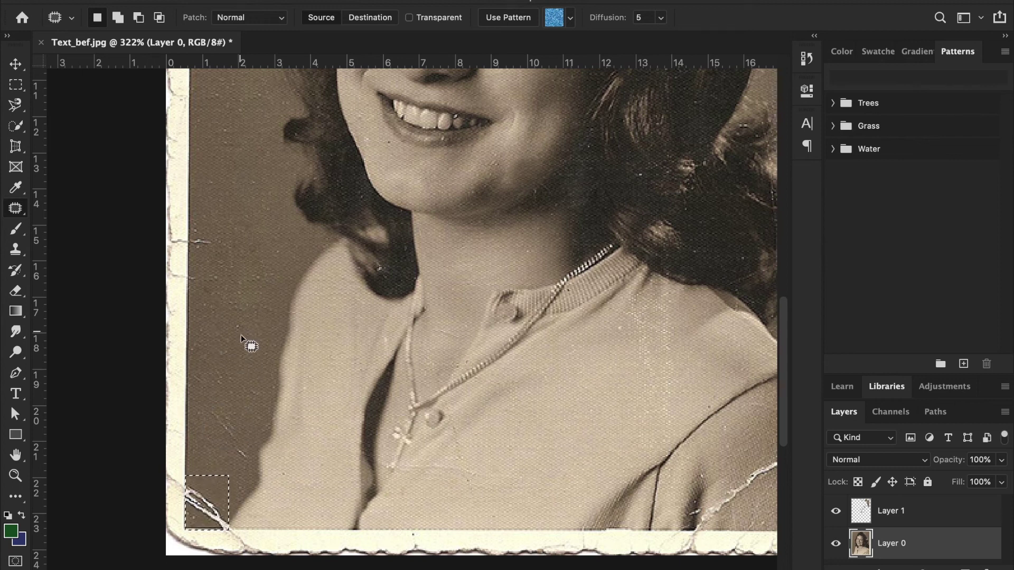
- Switch to the Spot Healing Brush at 40 px and try to heal the selected corner crack on Layer 0
{"action": "right_click", "coordinate": [17, 211]}
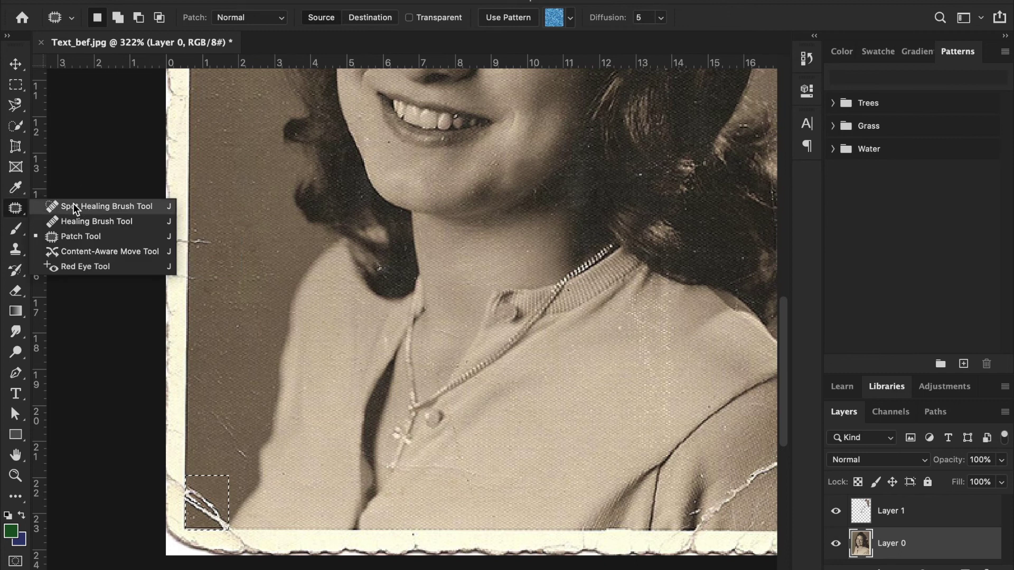
{"action": "left_click", "coordinate": [126, 206]}
{"action": "key", "text": "bracketright"}
{"action": "key", "text": "bracketright"}
{"action": "key", "text": "bracketright"}
{"action": "key", "text": "bracketright"}
{"action": "key", "text": "bracketright"}
{"action": "left_click", "coordinate": [209, 515]}
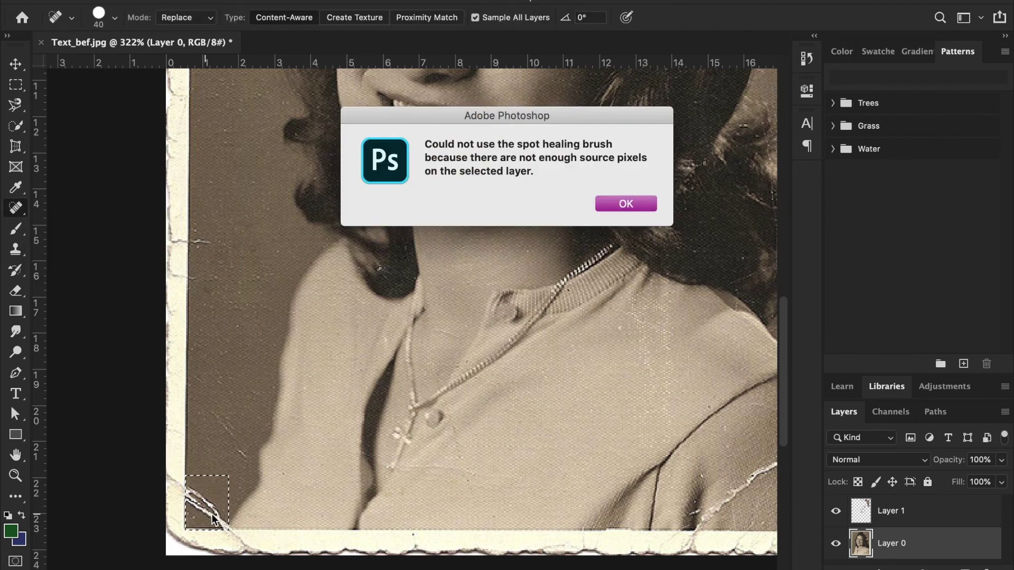
{"action": "left_click", "coordinate": [626, 203]}
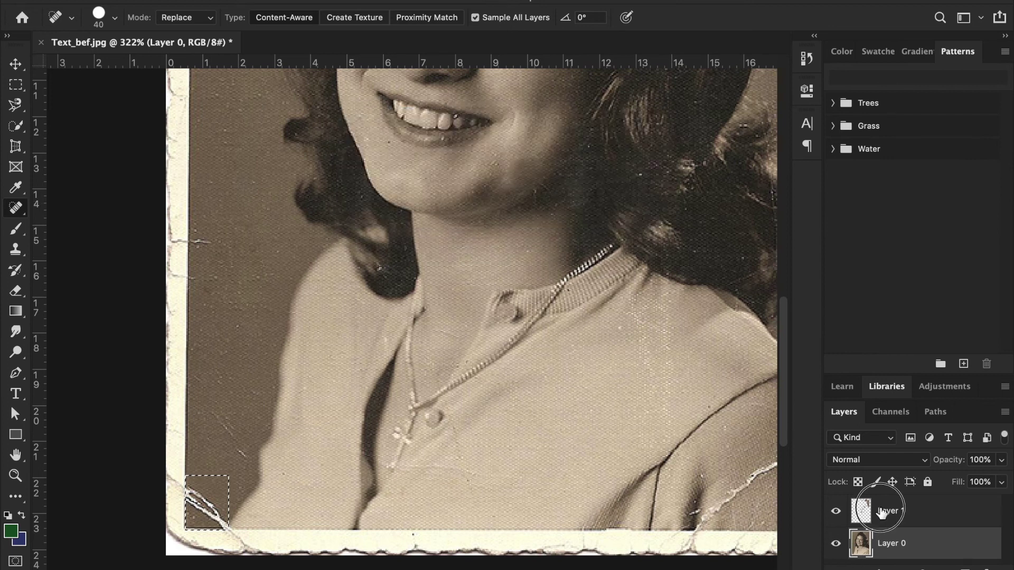
- Clear the marquee selection and heal the lower-left corner crack on Layer 1 with a 15 px Spot Healing Brush
{"action": "left_click", "coordinate": [871, 511]}
{"action": "left_click", "coordinate": [202, 507]}
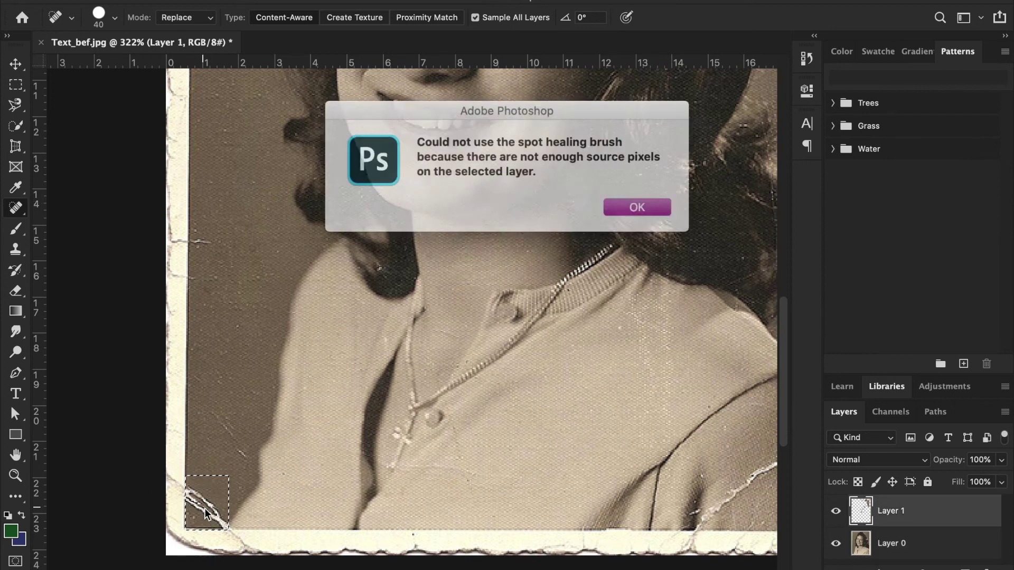
{"action": "left_click", "coordinate": [628, 204]}
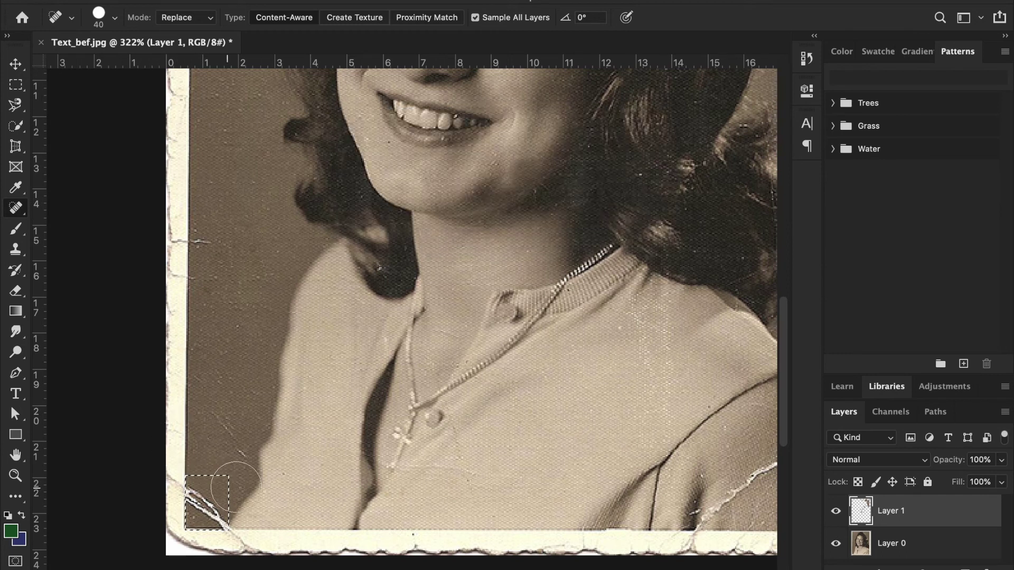
{"action": "key", "text": "ctrl+d"}
{"action": "scroll", "coordinate": [203, 511], "scroll_direction": "up", "scroll_amount": 1}
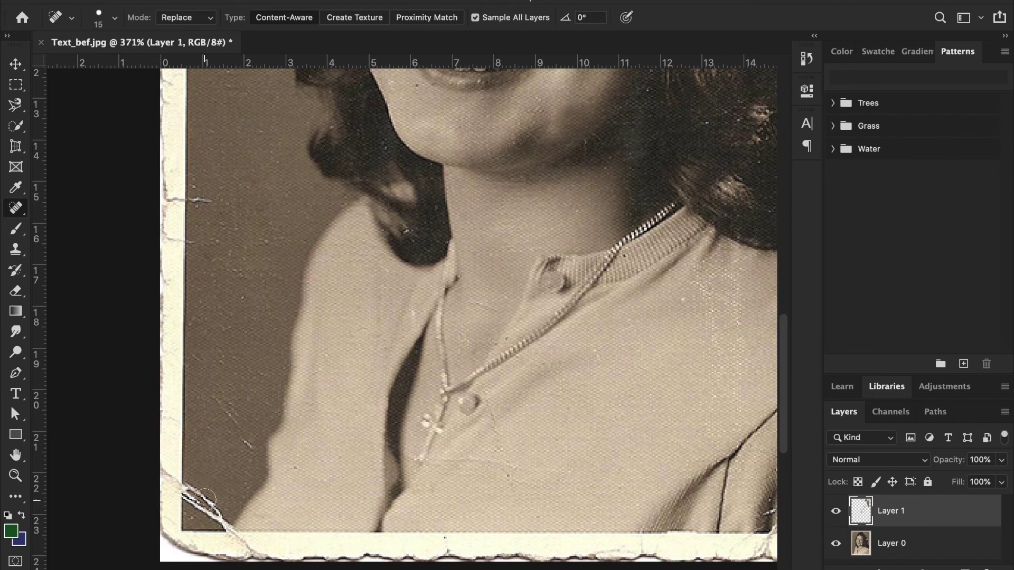
{"action": "left_click_drag", "start_coordinate": [198, 495], "coordinate": [222, 517]}
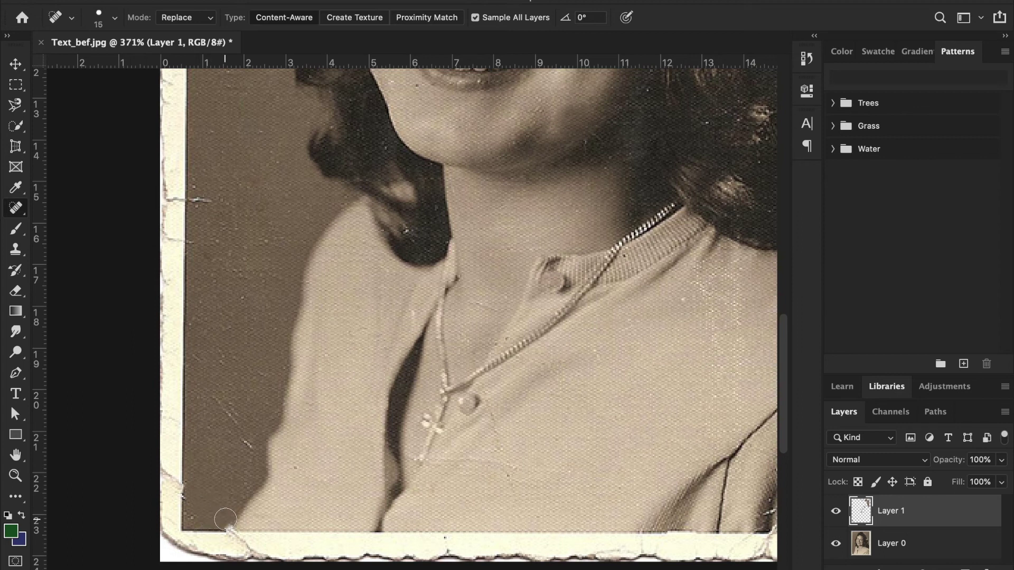
- Heal the small scratches and specks in the lower-left background and beside the sleeve with the 15 px Spot Healing Brush
{"action": "left_click", "coordinate": [225, 520]}
{"action": "left_click", "coordinate": [193, 487]}
{"action": "left_click", "coordinate": [190, 502]}
{"action": "left_click", "coordinate": [249, 444]}
{"action": "left_click", "coordinate": [229, 410]}
{"action": "scroll", "coordinate": [224, 415], "scroll_direction": "down", "scroll_amount": 2}
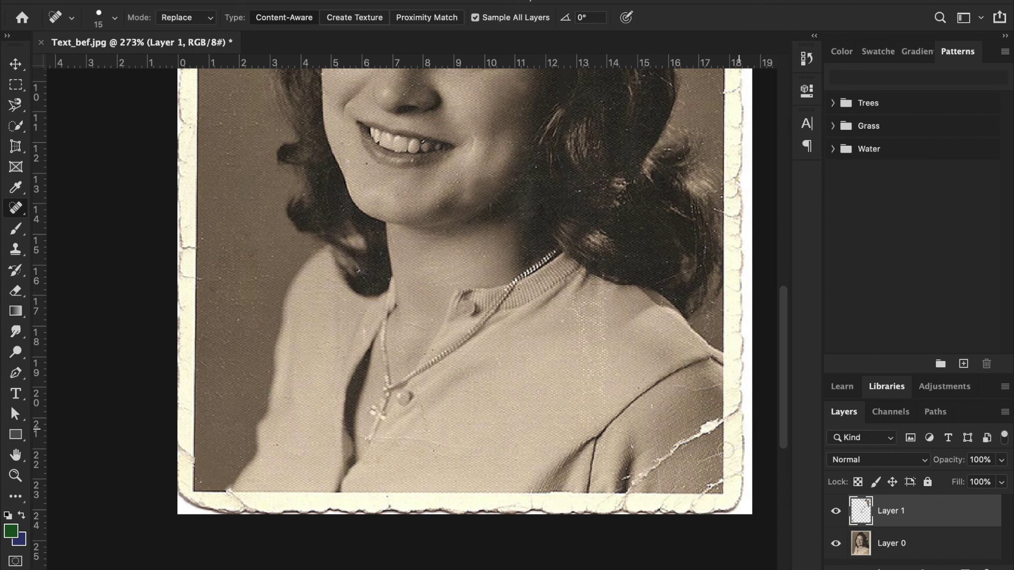
- Enlarge the Spot Healing Brush to 25 px and heal the upper part of the white crack across the right-hand sleeve
{"action": "scroll", "coordinate": [724, 450], "scroll_direction": "up", "scroll_amount": 3}
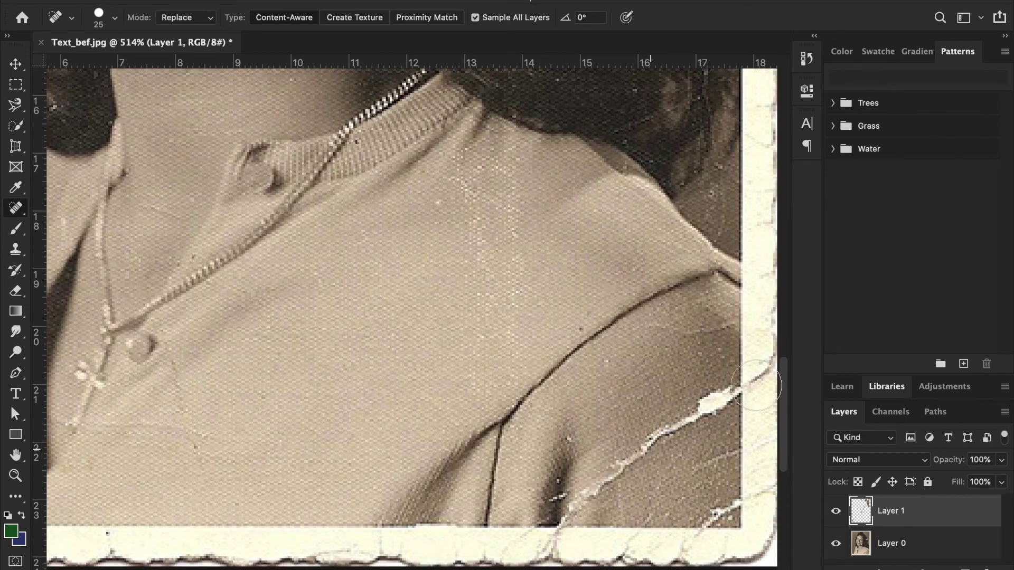
{"action": "left_click", "coordinate": [713, 396]}
{"action": "left_click", "coordinate": [712, 395]}
{"action": "left_click", "coordinate": [714, 391]}
{"action": "left_click", "coordinate": [714, 405]}
{"action": "left_click", "coordinate": [705, 412]}
{"action": "left_click", "coordinate": [696, 420]}
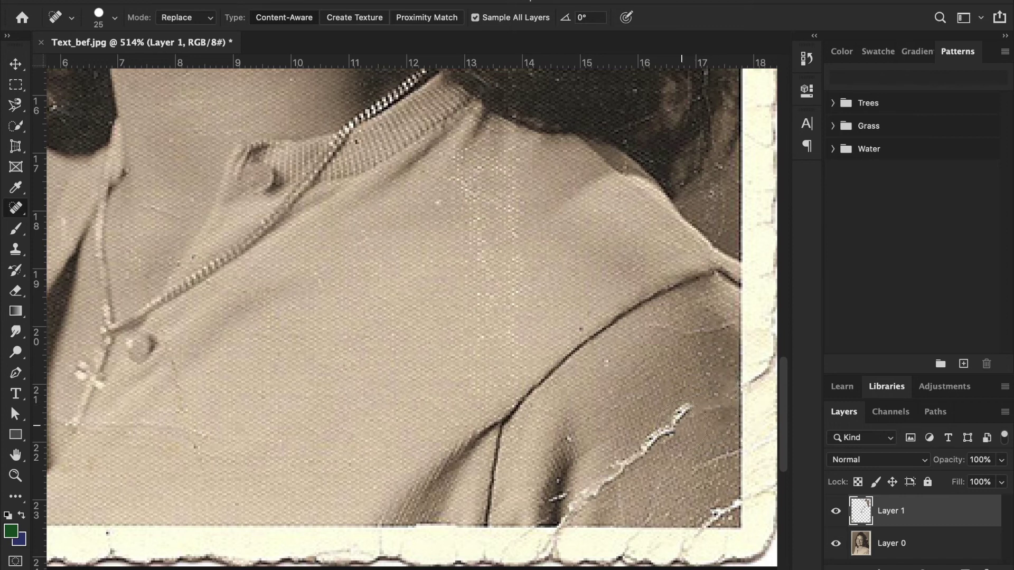
{"action": "left_click", "coordinate": [682, 421]}
{"action": "left_click", "coordinate": [672, 430]}
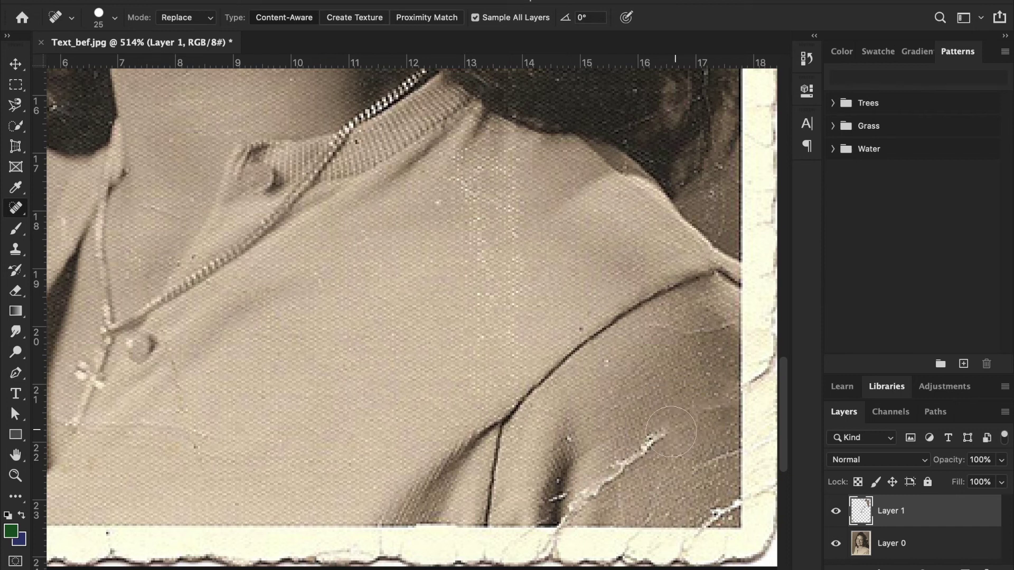
- Heal the rest of the sleeve crack down to the bottom fold, reducing the Spot Healing Brush to 10 px for its end
{"action": "left_click", "coordinate": [661, 436]}
{"action": "left_click", "coordinate": [652, 442]}
{"action": "left_click", "coordinate": [633, 448]}
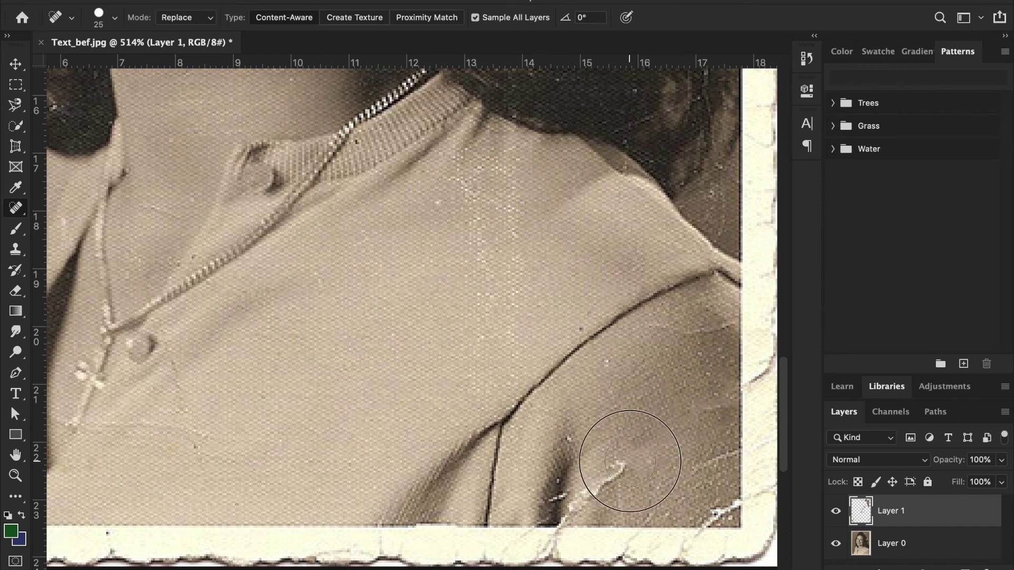
{"action": "left_click", "coordinate": [616, 477]}
{"action": "left_click", "coordinate": [600, 486]}
{"action": "left_click", "coordinate": [583, 497]}
{"action": "key", "text": "bracketleft"}
{"action": "left_click", "coordinate": [568, 510]}
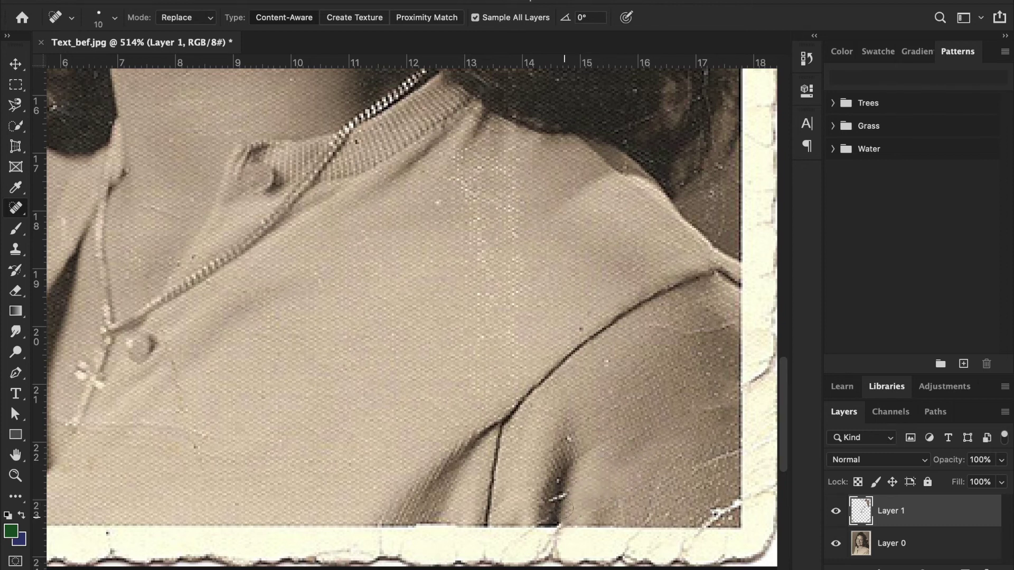
{"action": "left_click", "coordinate": [556, 499]}
- Heal the short white crack and the thin scratch in the sleeve's lower-right corner with the 10 px Spot Healing Brush
{"action": "left_click", "coordinate": [710, 519]}
{"action": "left_click", "coordinate": [709, 517]}
{"action": "left_click", "coordinate": [731, 505]}
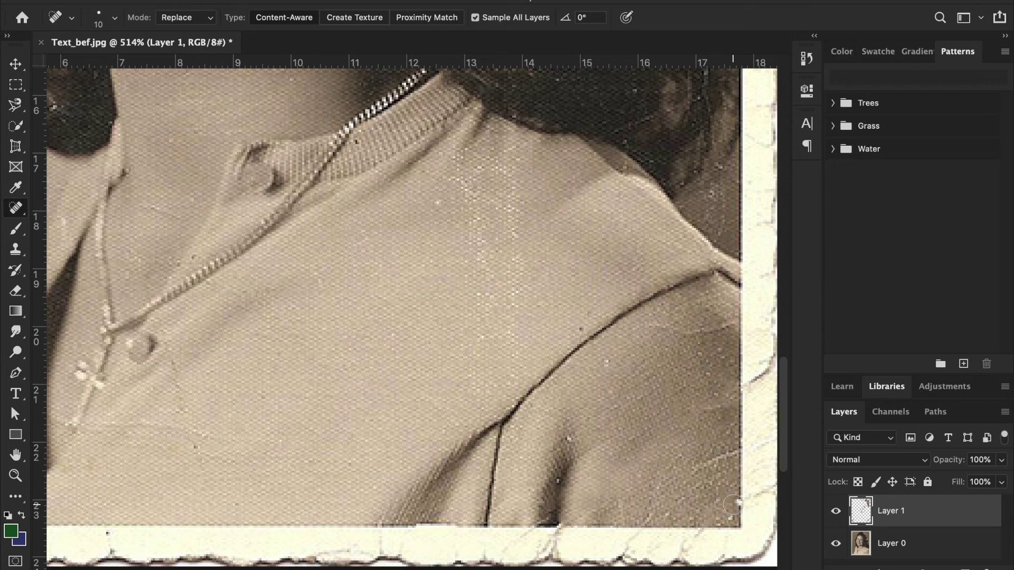
{"action": "left_click", "coordinate": [708, 463]}
{"action": "left_click", "coordinate": [718, 460]}
{"action": "left_click", "coordinate": [725, 455]}
{"action": "left_click", "coordinate": [731, 453]}
- Enlarge the Spot Healing Brush to 40 px and heal the vertical band of white specks on the cardigan below the collar
{"action": "key", "text": "bracketright"}
{"action": "key", "text": "bracketright"}
{"action": "key", "text": "bracketright"}
{"action": "left_click", "coordinate": [493, 345]}
{"action": "left_click", "coordinate": [499, 289]}
{"action": "left_click", "coordinate": [500, 242]}
{"action": "left_click", "coordinate": [492, 206]}
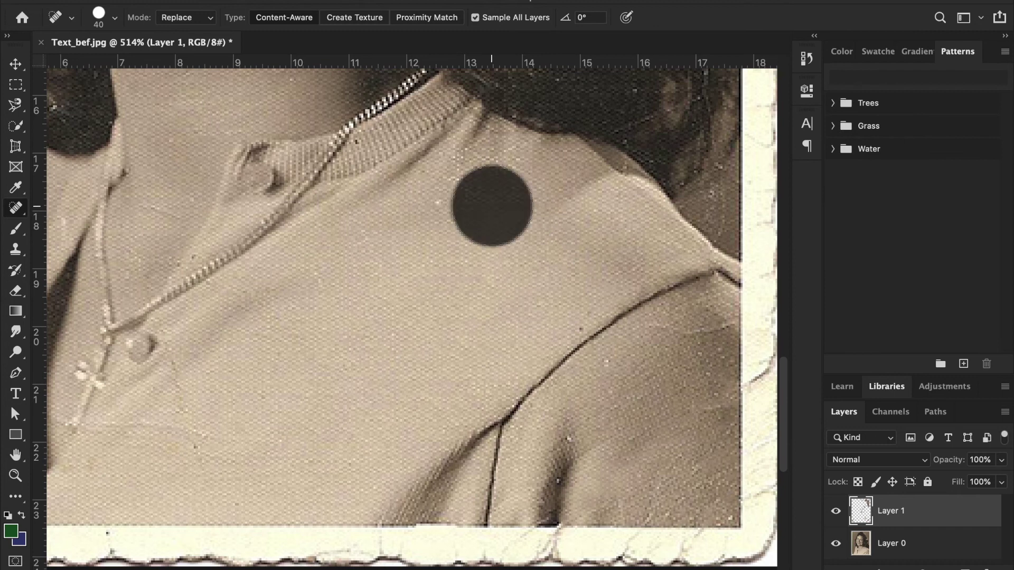
{"action": "left_click", "coordinate": [486, 180]}
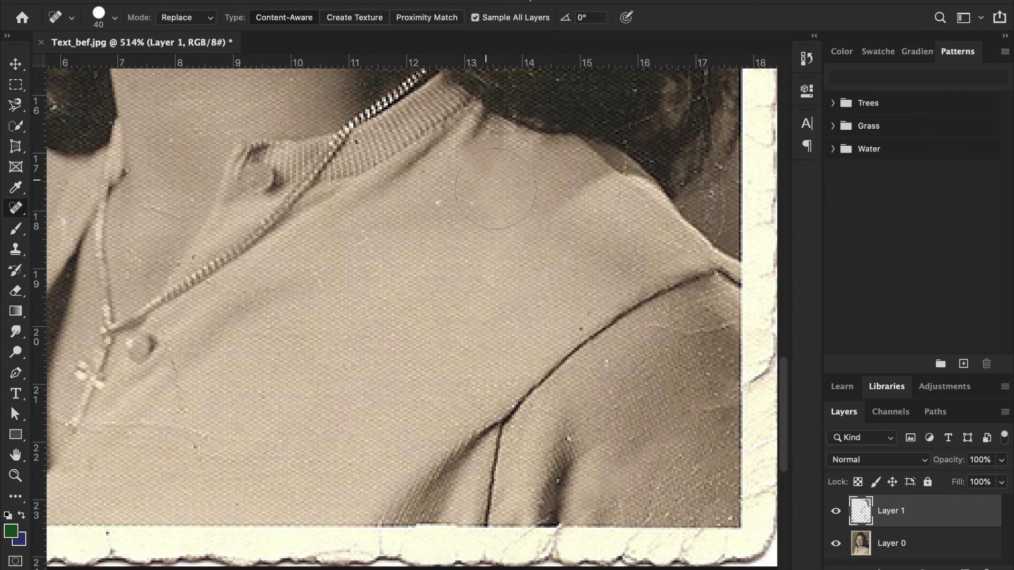
{"action": "left_click", "coordinate": [229, 407]}
- Heal the stain and the scratch below it in the upper-left background with the 40 px Spot Healing Brush
{"action": "key", "text": "ctrl+0"}
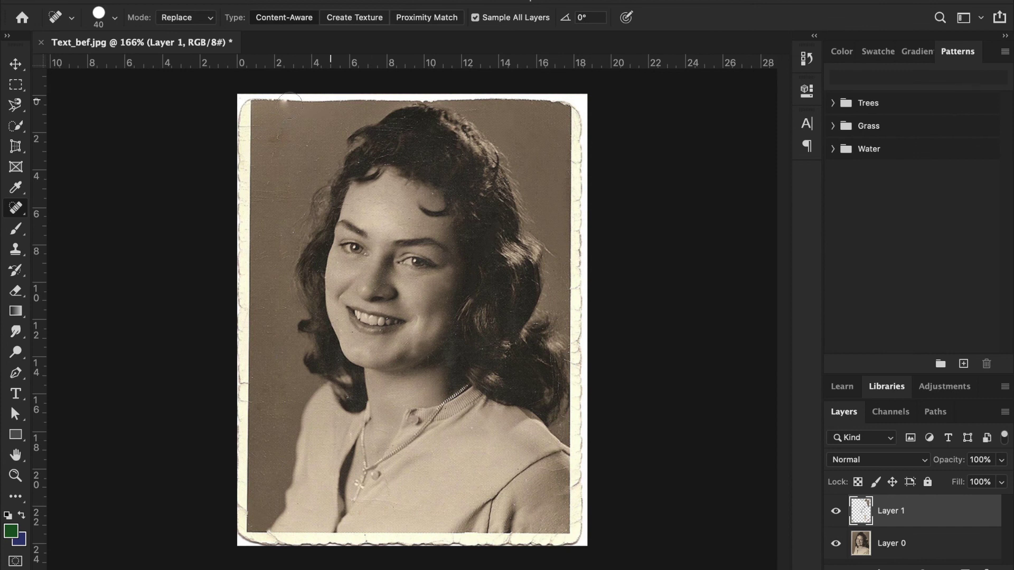
{"action": "scroll", "coordinate": [289, 105], "scroll_direction": "up", "scroll_amount": 5}
{"action": "scroll", "coordinate": [260, 268], "scroll_direction": "down", "scroll_amount": 2}
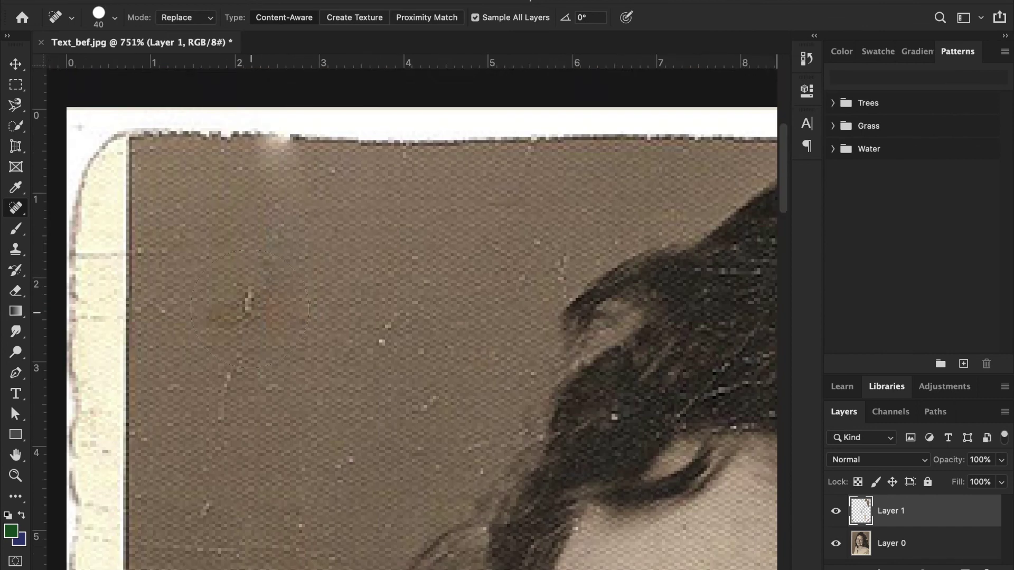
{"action": "left_click", "coordinate": [250, 309]}
{"action": "left_click", "coordinate": [240, 385]}
- Reduce the Spot Healing Brush to 15 px and remove the white smudge on the photo's top edge near its left corner
{"action": "key", "text": "bracketleft"}
{"action": "key", "text": "bracketleft"}
{"action": "key", "text": "bracketleft"}
{"action": "key", "text": "bracketleft"}
{"action": "key", "text": "bracketleft"}
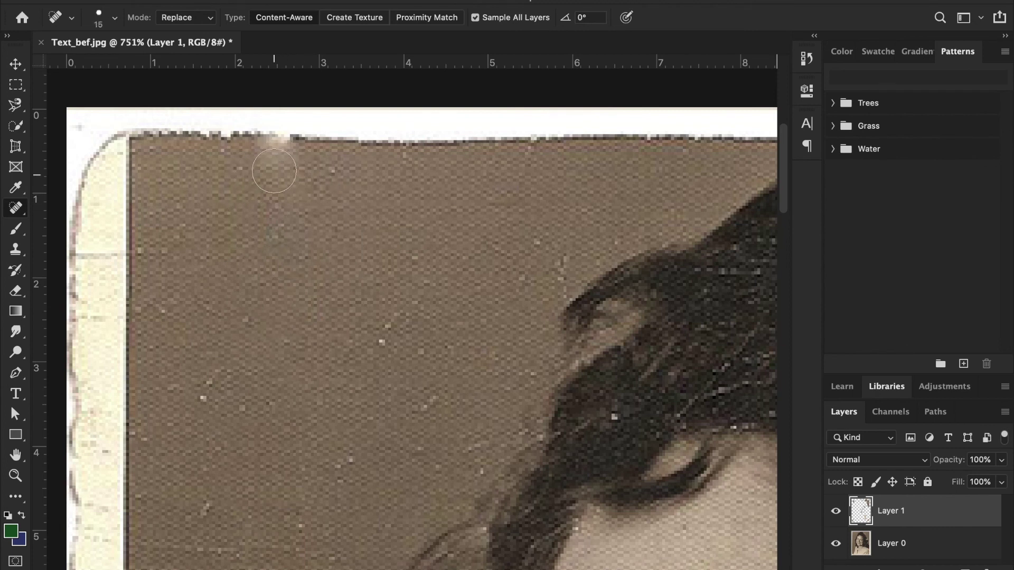
{"action": "left_click", "coordinate": [269, 157]}
{"action": "left_click", "coordinate": [283, 159]}
{"action": "left_click_drag", "start_coordinate": [264, 137], "coordinate": [304, 139]}
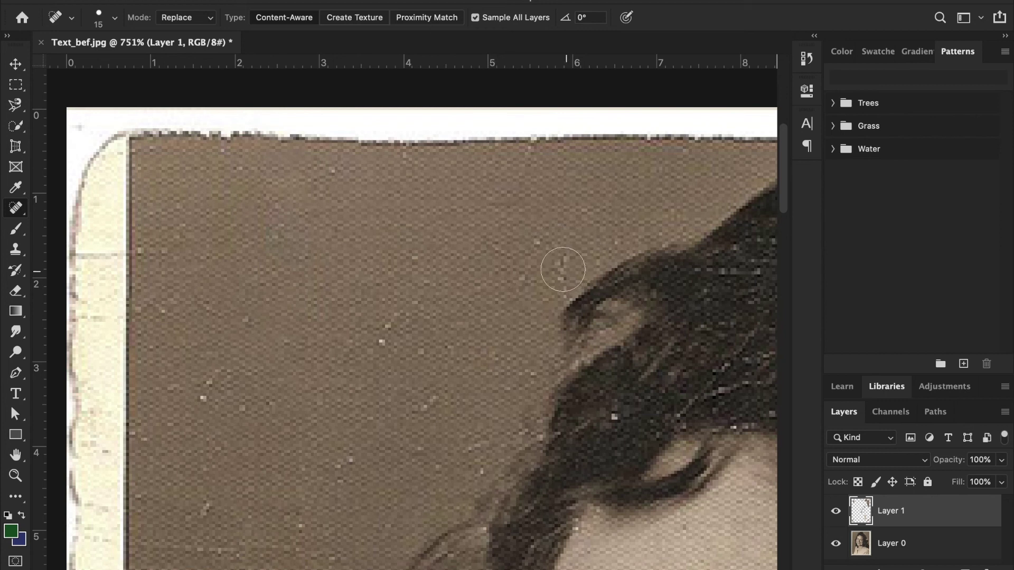
- Heal the white specks in the background beside the hair and the fine scratches on the crown of the hair
{"action": "left_click", "coordinate": [381, 342]}
{"action": "left_click", "coordinate": [424, 398]}
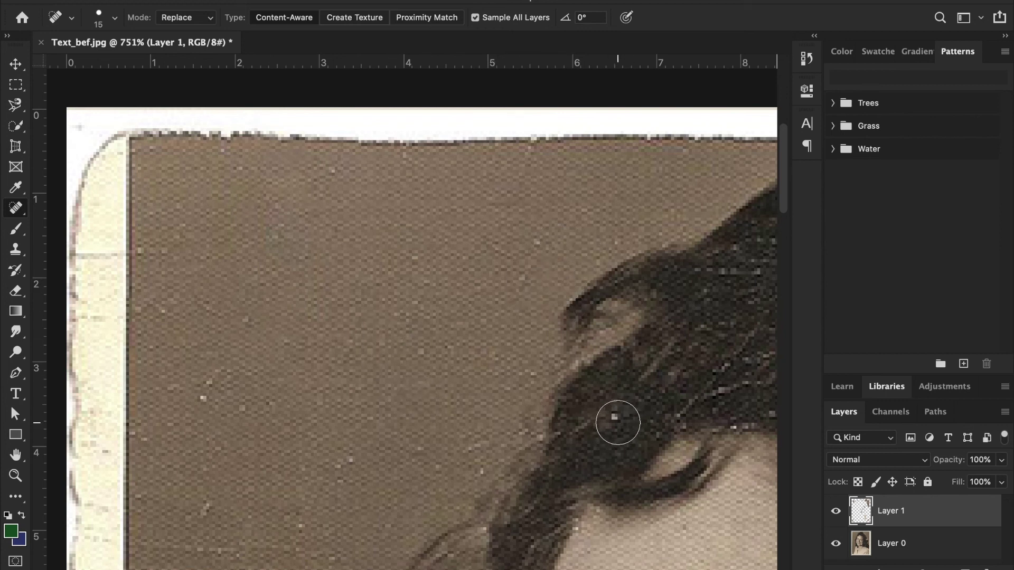
{"action": "scroll", "coordinate": [427, 391], "scroll_direction": "down", "scroll_amount": 2}
{"action": "scroll", "coordinate": [362, 446], "scroll_direction": "down", "scroll_amount": 3}
{"action": "scroll", "coordinate": [512, 420], "scroll_direction": "up", "scroll_amount": 2}
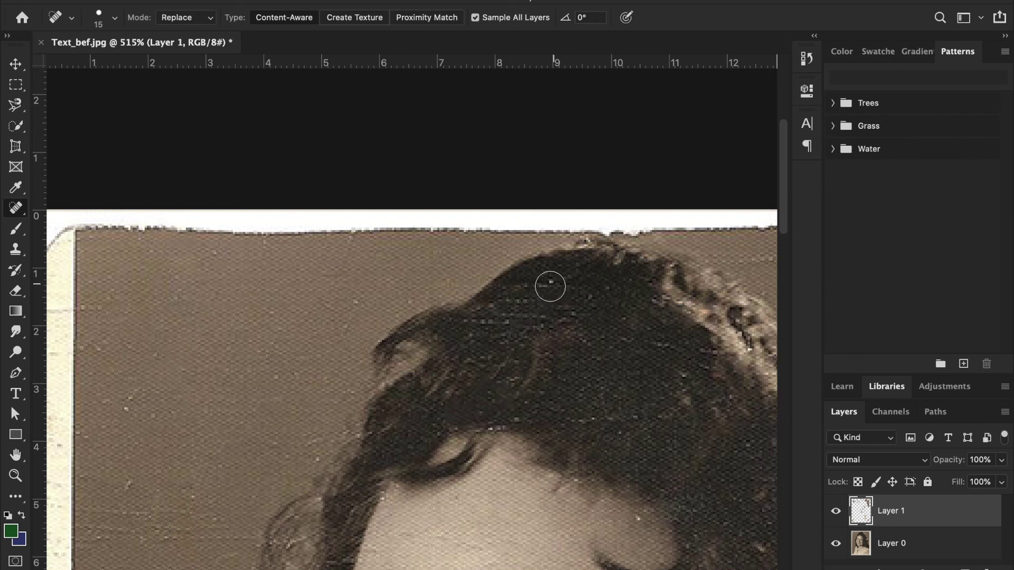
{"action": "left_click", "coordinate": [509, 302]}
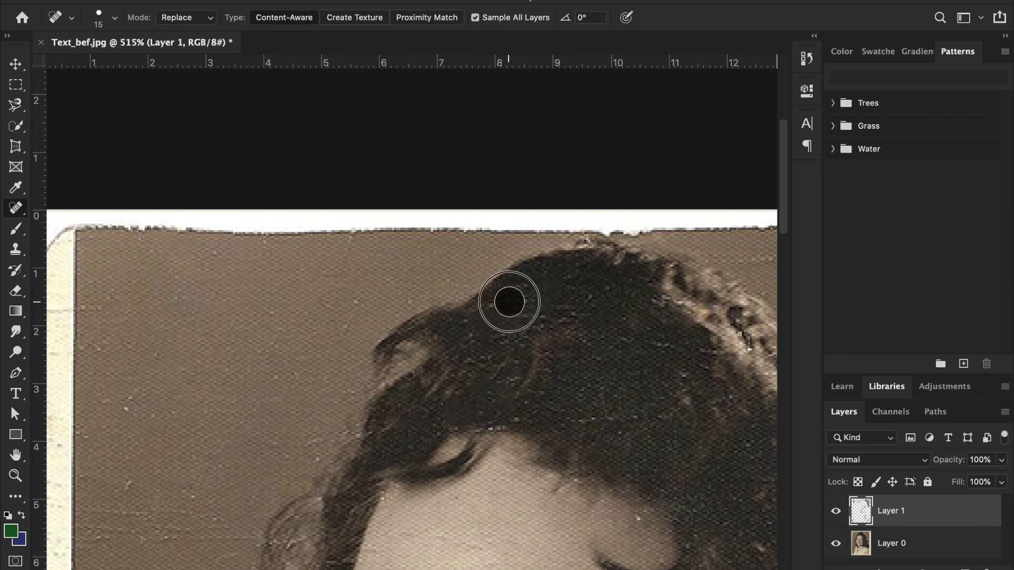
{"action": "left_click", "coordinate": [518, 331]}
- Merge Layer 1 and Layer 0 into a single layer
{"action": "scroll", "coordinate": [556, 328], "scroll_direction": "down", "scroll_amount": 5}
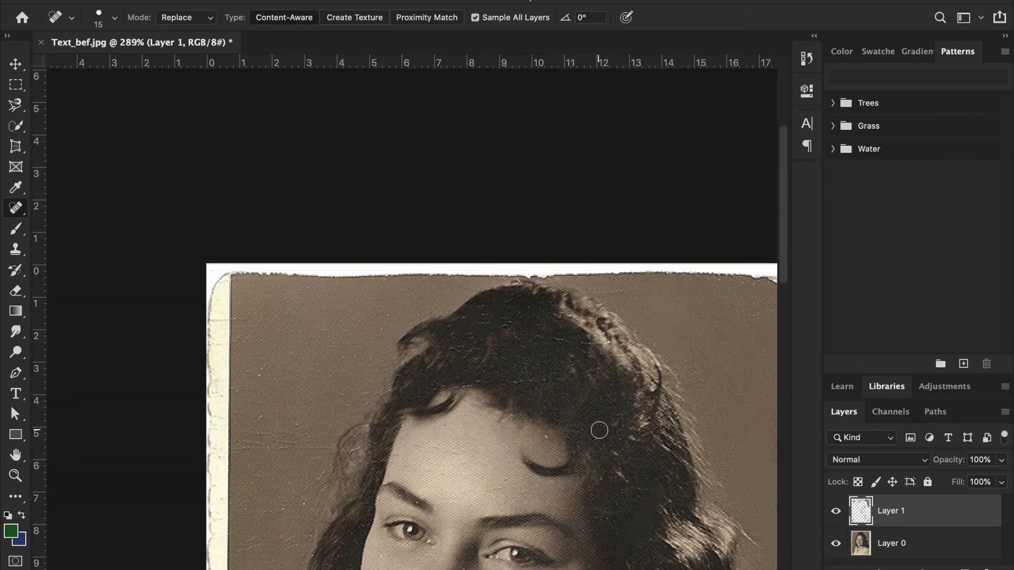
{"action": "scroll", "coordinate": [599, 431], "scroll_direction": "down", "scroll_amount": 8}
{"action": "scroll", "coordinate": [452, 453], "scroll_direction": "down", "scroll_amount": 5}
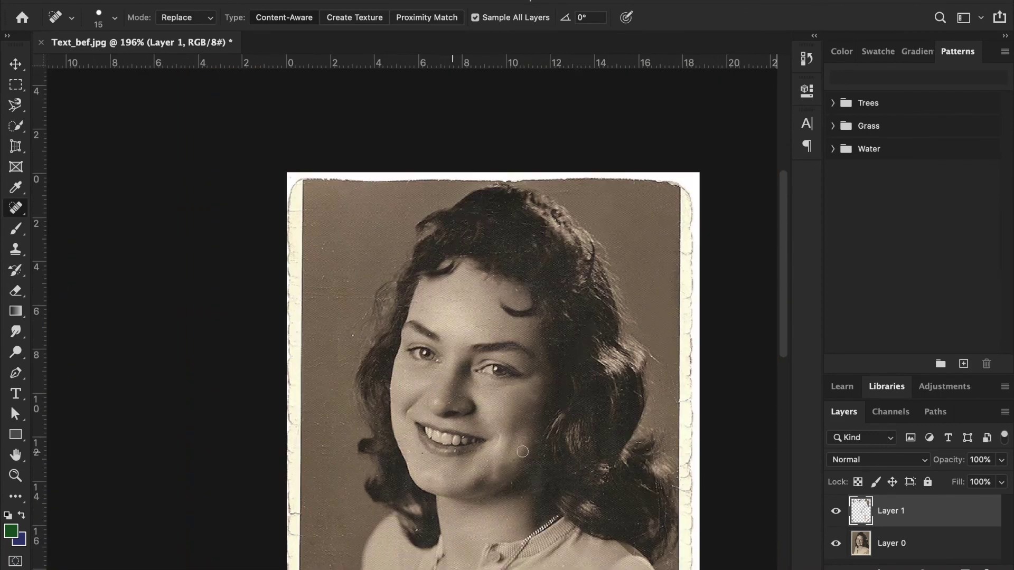
{"action": "scroll", "coordinate": [546, 395], "scroll_direction": "down", "scroll_amount": 5}
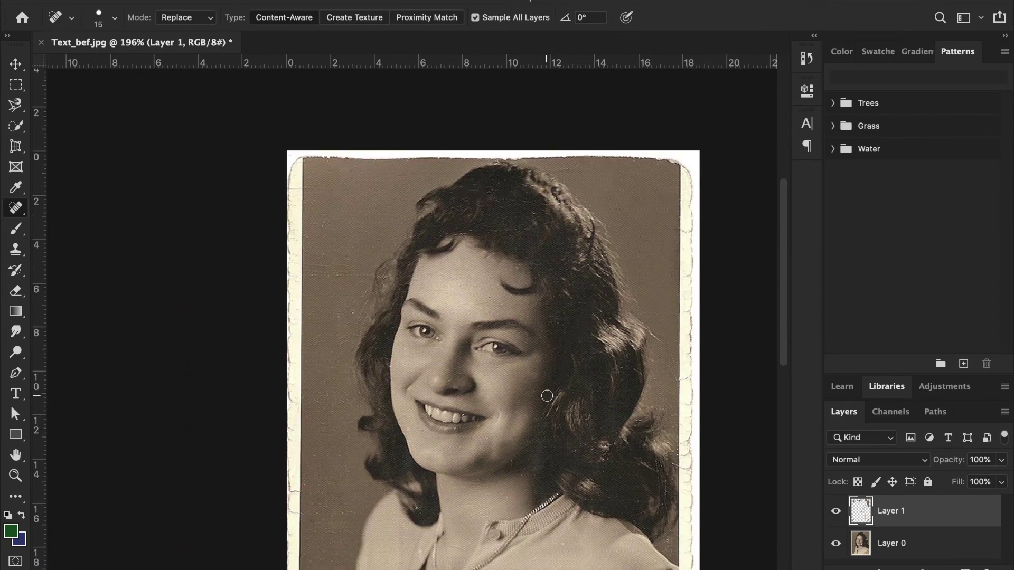
{"action": "scroll", "coordinate": [627, 443], "scroll_direction": "down", "scroll_amount": 1}
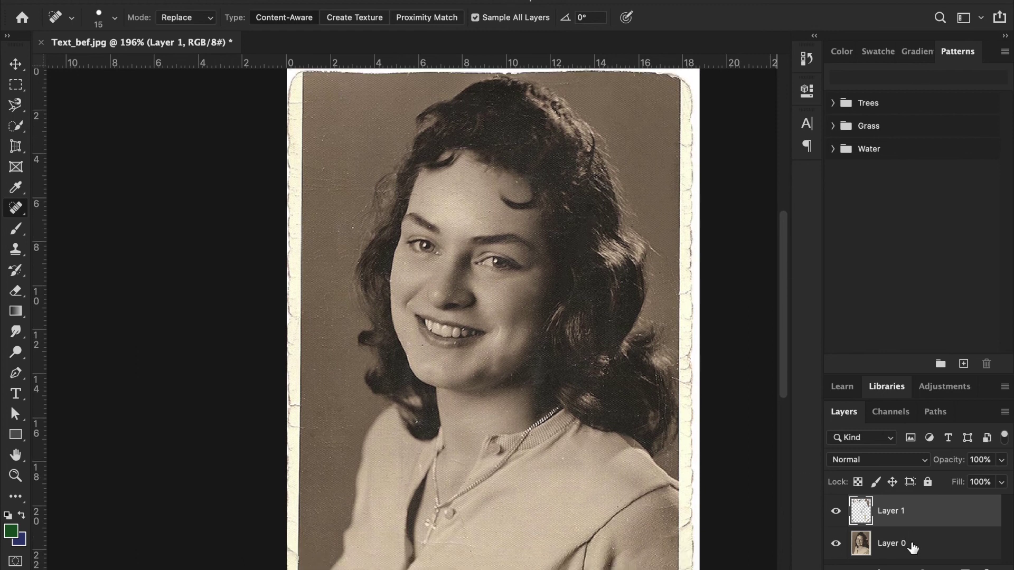
{"action": "left_click", "coordinate": [904, 547], "text": "shift"}
{"action": "right_click", "coordinate": [896, 544]}
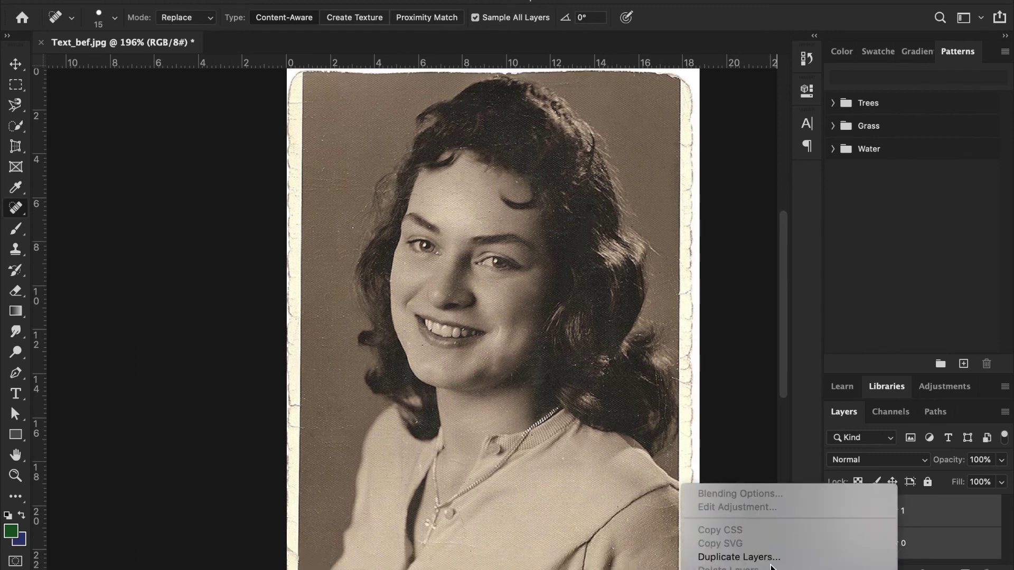
{"action": "scroll", "coordinate": [769, 563], "scroll_direction": "down", "scroll_amount": 2}
{"action": "scroll", "coordinate": [763, 558], "scroll_direction": "down", "scroll_amount": 6}
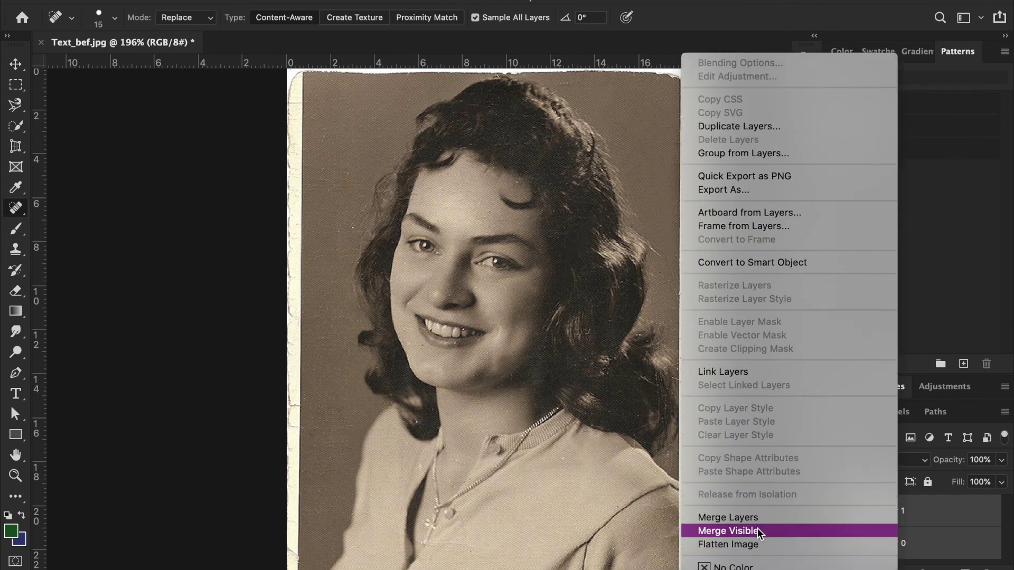
{"action": "left_click", "coordinate": [761, 519]}
- Delete the pale border strips along the photo's left and bottom edges using rectangular marquee selections
{"action": "scroll", "coordinate": [409, 389], "scroll_direction": "down", "scroll_amount": 5}
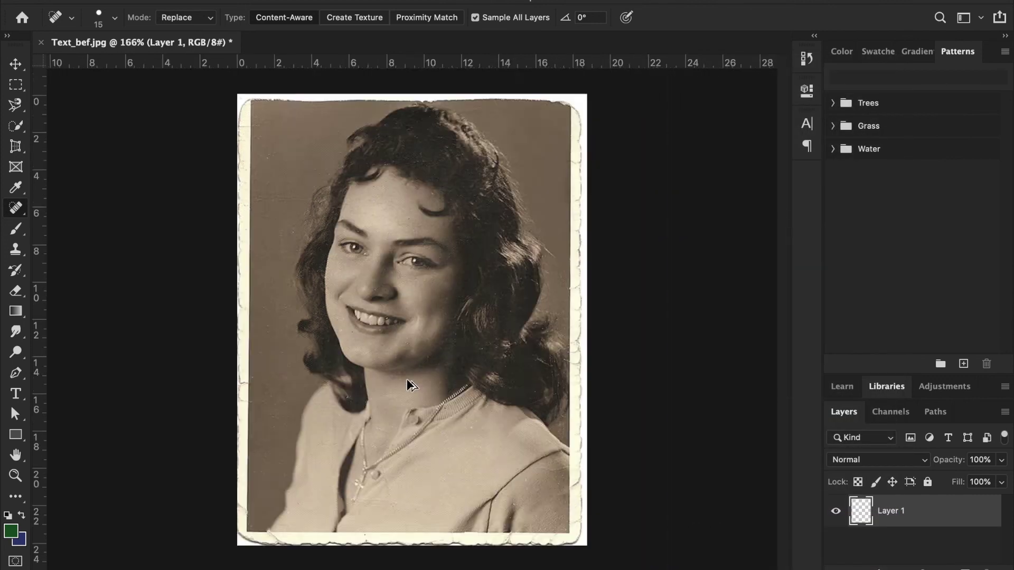
{"action": "left_click", "coordinate": [16, 85]}
{"action": "left_click_drag", "start_coordinate": [281, 153], "coordinate": [306, 478]}
{"action": "key", "text": "Delete"}
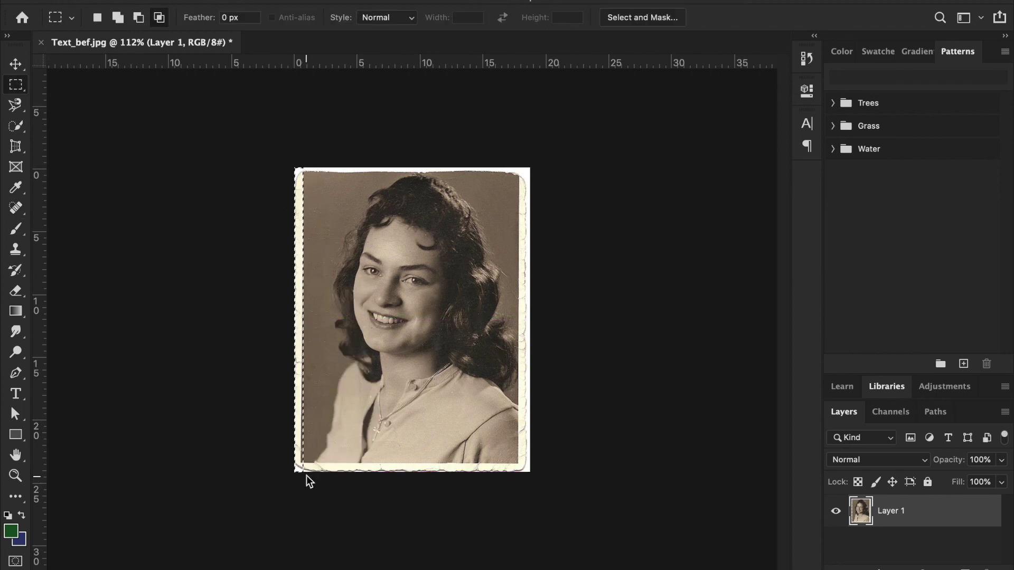
{"action": "key", "text": "super+d"}
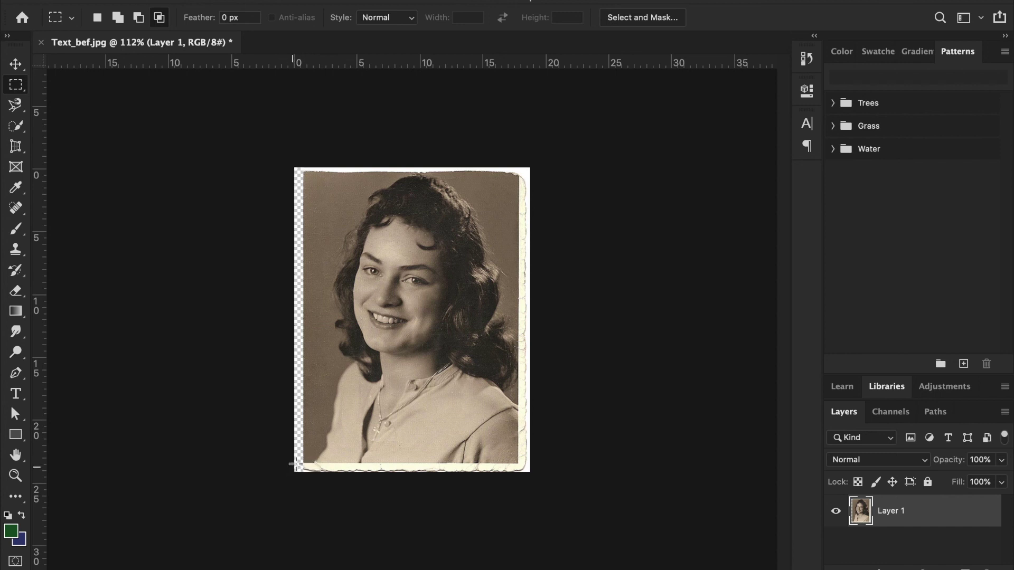
{"action": "left_click_drag", "start_coordinate": [292, 462], "coordinate": [555, 508]}
{"action": "key", "text": "Delete"}
{"action": "key", "text": "super+d"}
{"action": "key", "text": "super+d"}
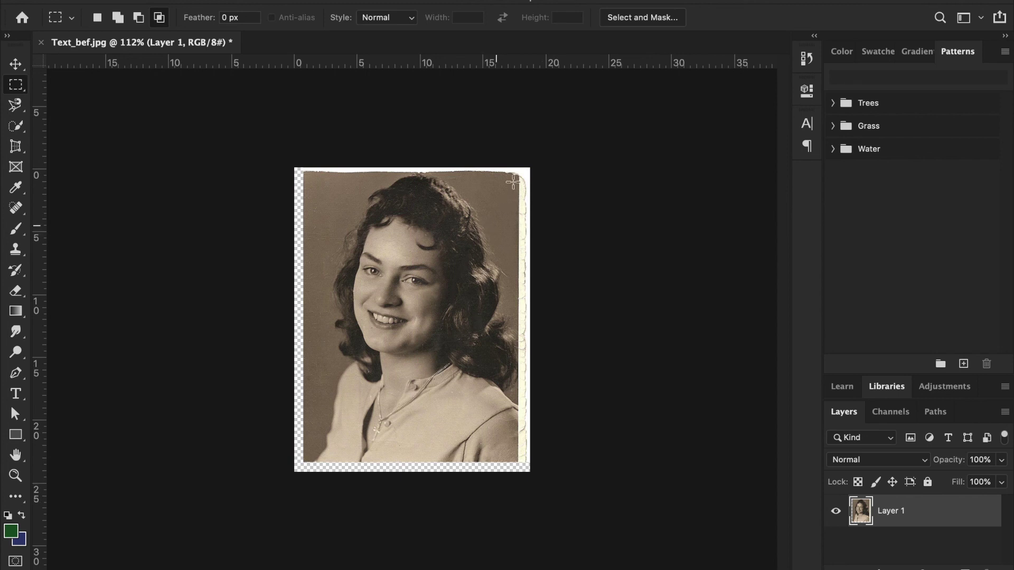
- Delete the pale border along the photo's right side and the uneven strip along its top edge, clearing each selection
{"action": "left_click_drag", "start_coordinate": [517, 166], "coordinate": [555, 511]}
{"action": "key", "text": "Delete"}
{"action": "key", "text": "super+d"}
{"action": "left_click_drag", "start_coordinate": [290, 167], "coordinate": [548, 173]}
{"action": "key", "text": "Delete"}
{"action": "key", "text": "super+d"}
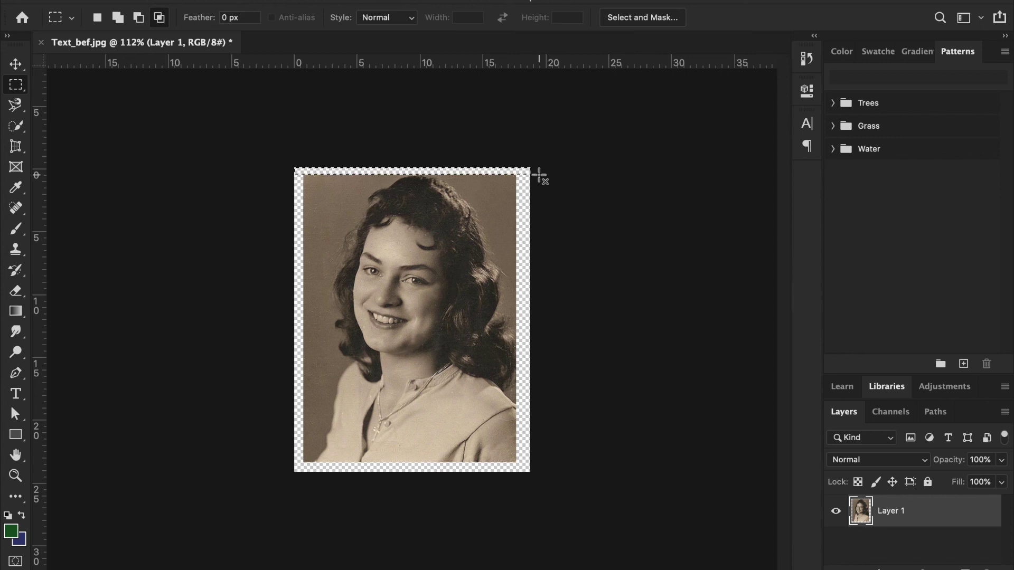
- Move and scale the trimmed photo so that it fills the whole canvas, apply the transform and deselect the layer
{"action": "left_click", "coordinate": [12, 66]}
{"action": "mouse_move", "coordinate": [386, 202]}
{"action": "left_mouse_down"}
{"action": "mouse_move", "coordinate": [376, 195]}
{"action": "mouse_move", "coordinate": [393, 192]}
{"action": "left_mouse_up"}
{"action": "left_click_drag", "start_coordinate": [411, 458], "coordinate": [411, 491]}
{"action": "left_click", "coordinate": [799, 18]}
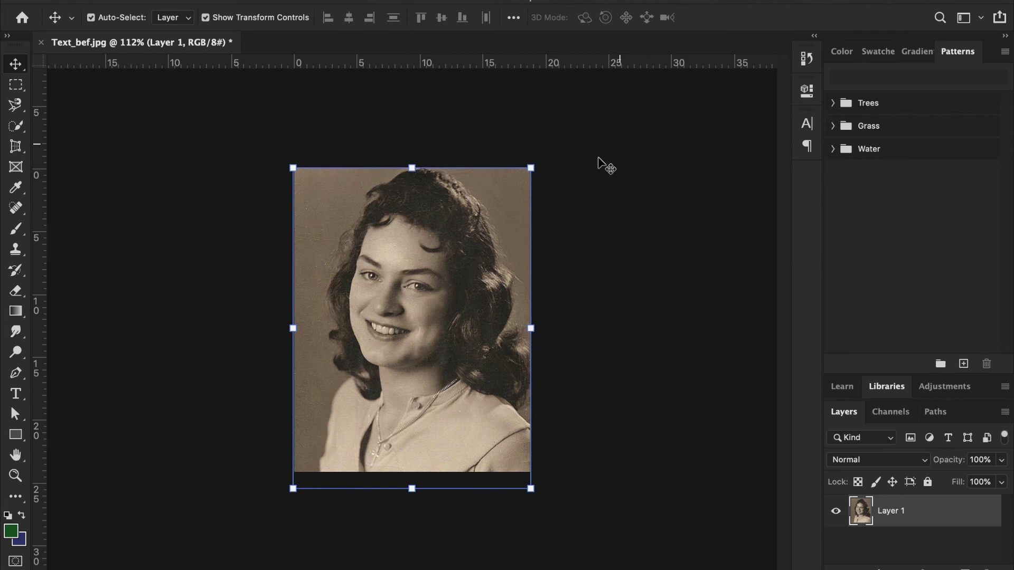
{"action": "key", "text": "super"}
{"action": "left_click", "coordinate": [175, 201]}
{"action": "scroll", "coordinate": [426, 252], "scroll_direction": "up", "scroll_amount": 1}
{"action": "scroll", "coordinate": [426, 251], "scroll_direction": "down", "scroll_amount": 2}
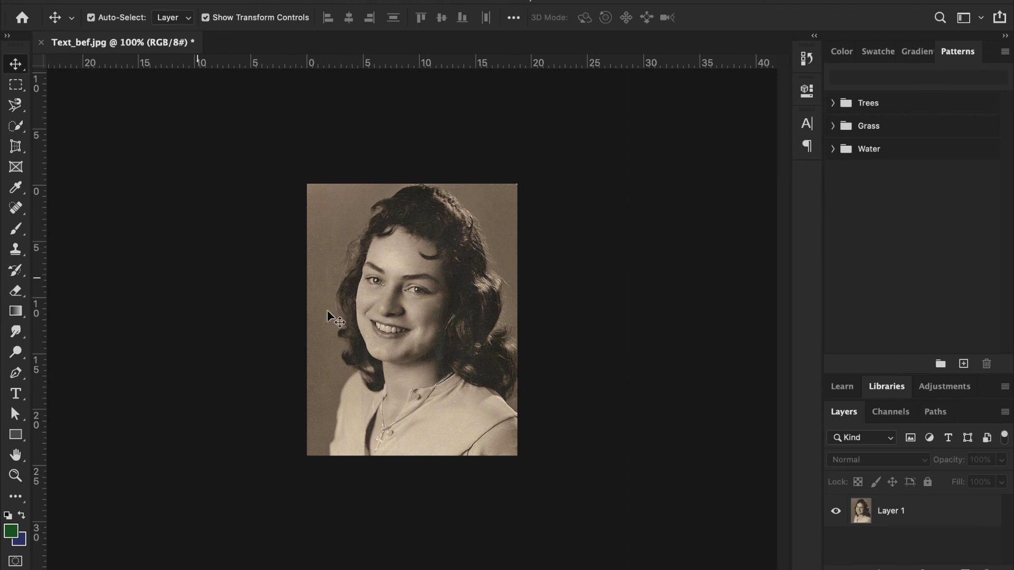
{"action": "left_click", "coordinate": [16, 166]}
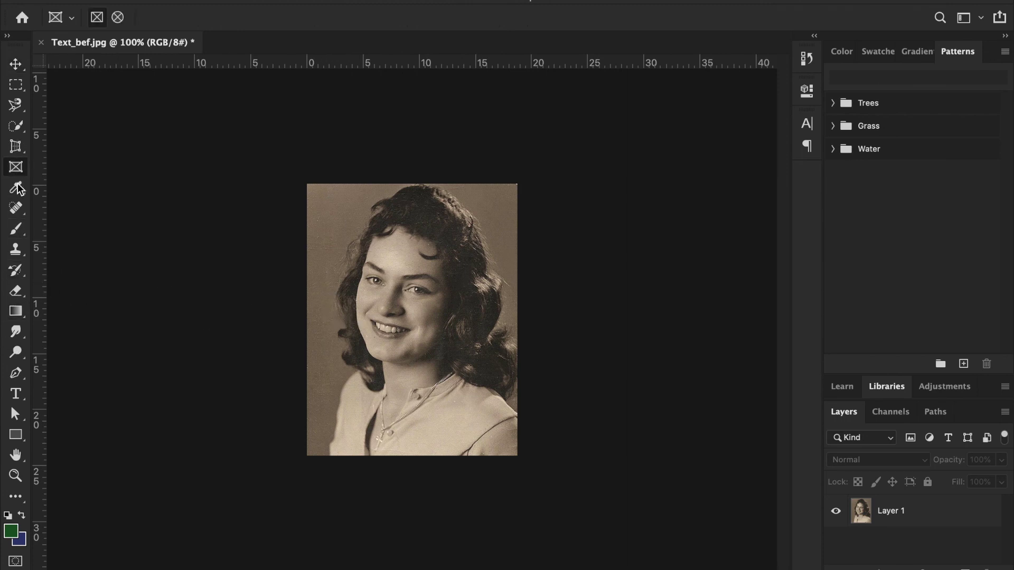
{"action": "scroll", "coordinate": [238, 325], "scroll_direction": "down", "scroll_amount": 2}
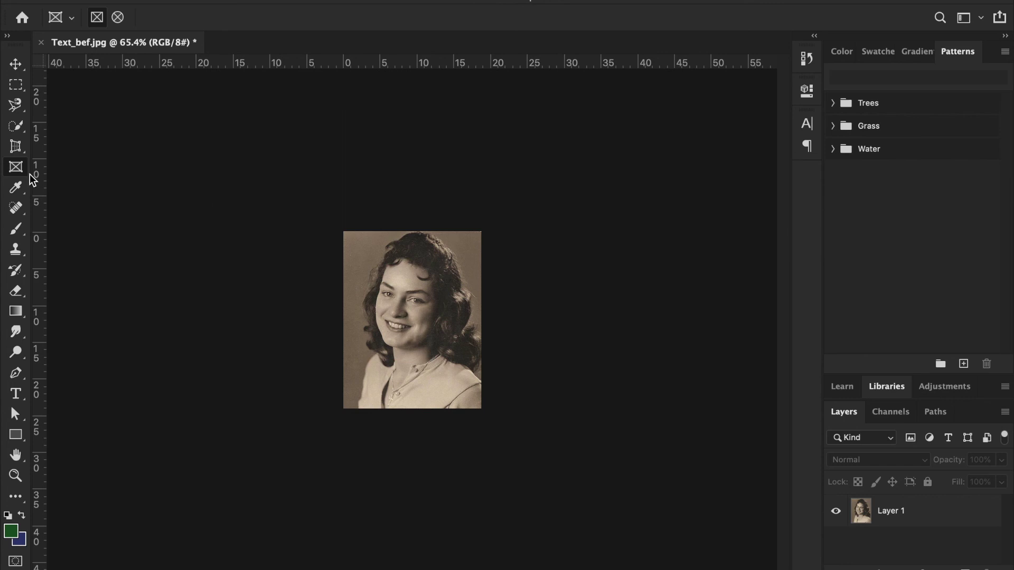
{"action": "left_click", "coordinate": [16, 168]}
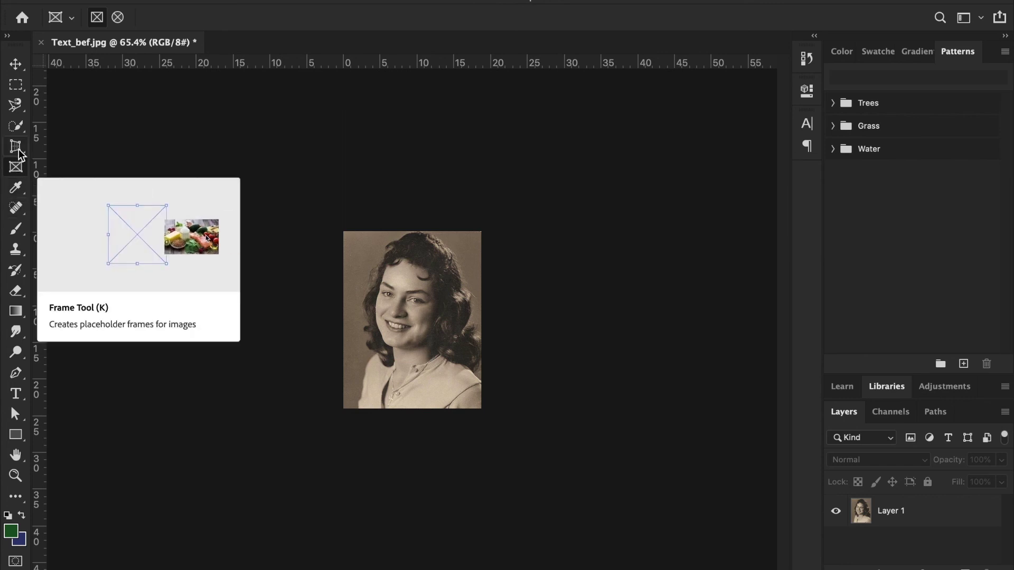
{"action": "left_click", "coordinate": [18, 163]}
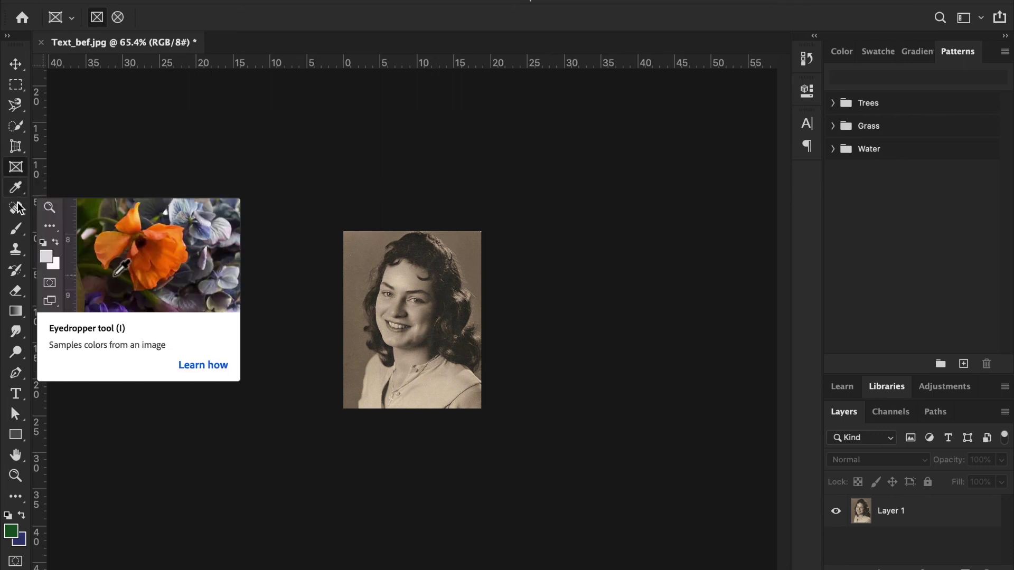
- Extend the canvas to the right of the photo to slightly more than twice its width with the Crop tool
{"action": "left_click", "coordinate": [16, 146]}
{"action": "right_click", "coordinate": [15, 146]}
{"action": "left_click", "coordinate": [79, 142]}
{"action": "left_click_drag", "start_coordinate": [485, 325], "coordinate": [573, 324]}
{"action": "left_click", "coordinate": [820, 23]}
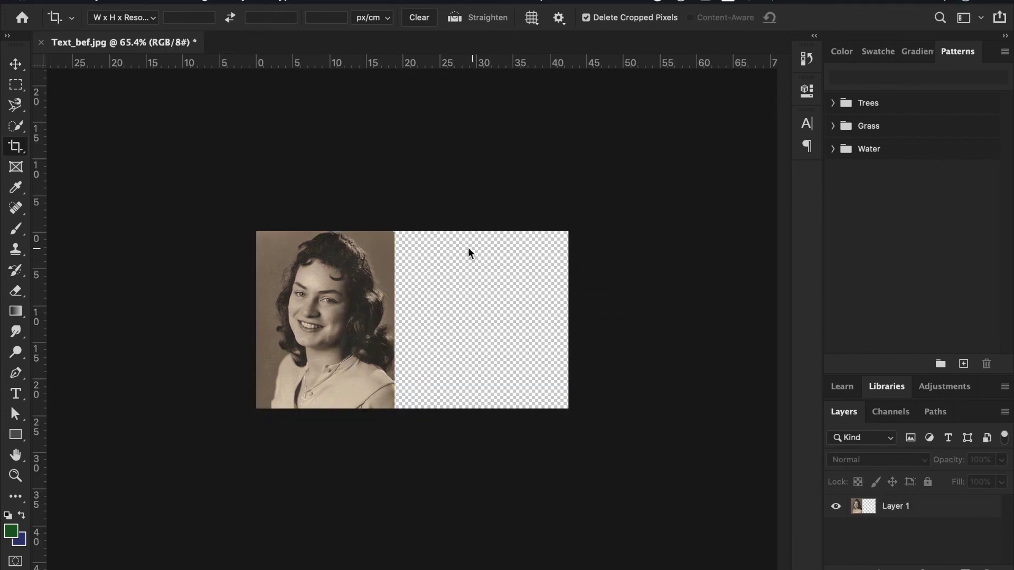
{"action": "left_click", "coordinate": [17, 65]}
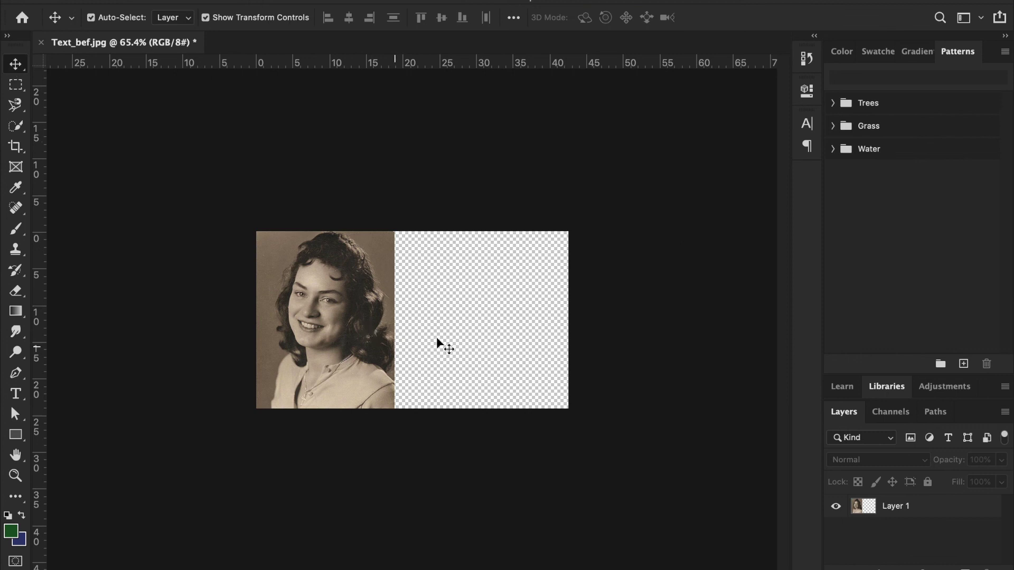
- Place the original Text_bef.jpg from the Desktop's Recording folder in Finder onto the empty canvas beside the restored photo, leaving a narrow gap, and commit it
{"action": "left_click", "coordinate": [348, 567]}
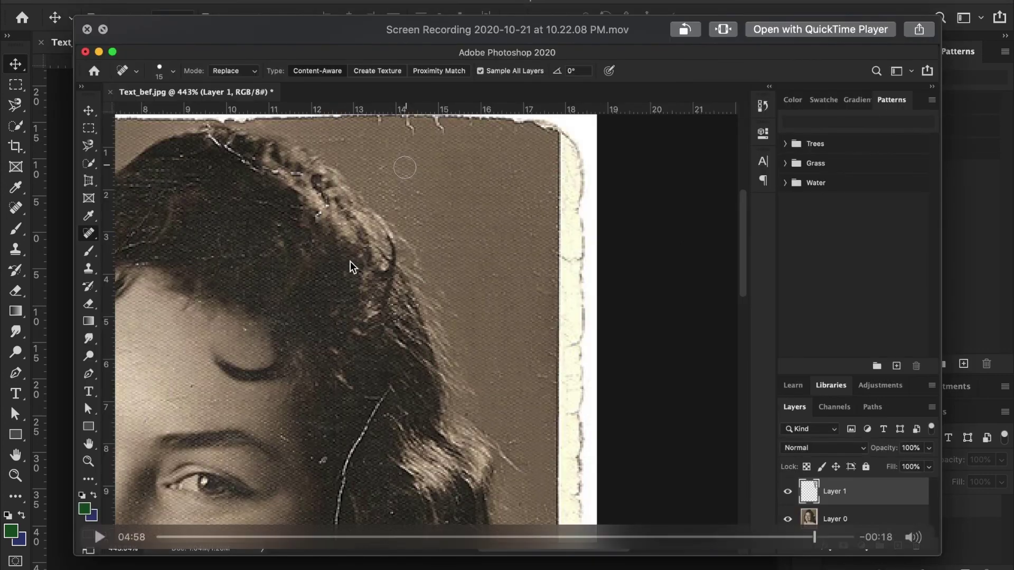
{"action": "left_click", "coordinate": [87, 29]}
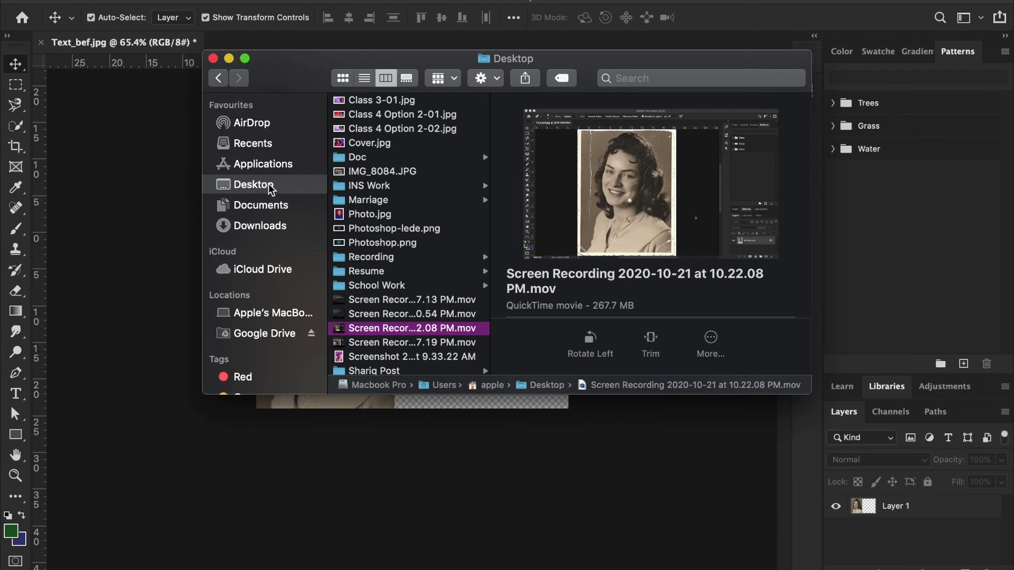
{"action": "left_click", "coordinate": [369, 186]}
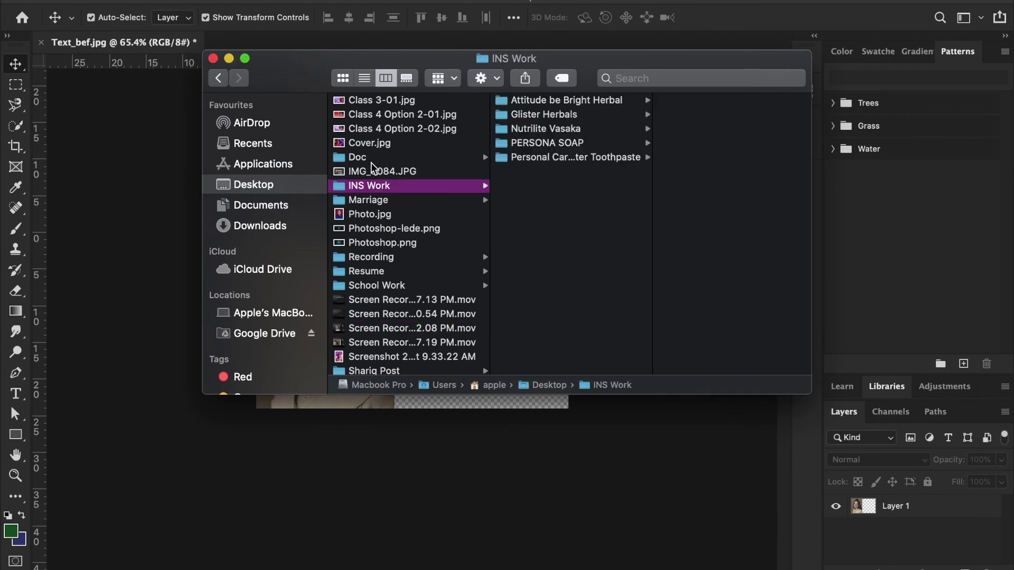
{"action": "left_click", "coordinate": [376, 159]}
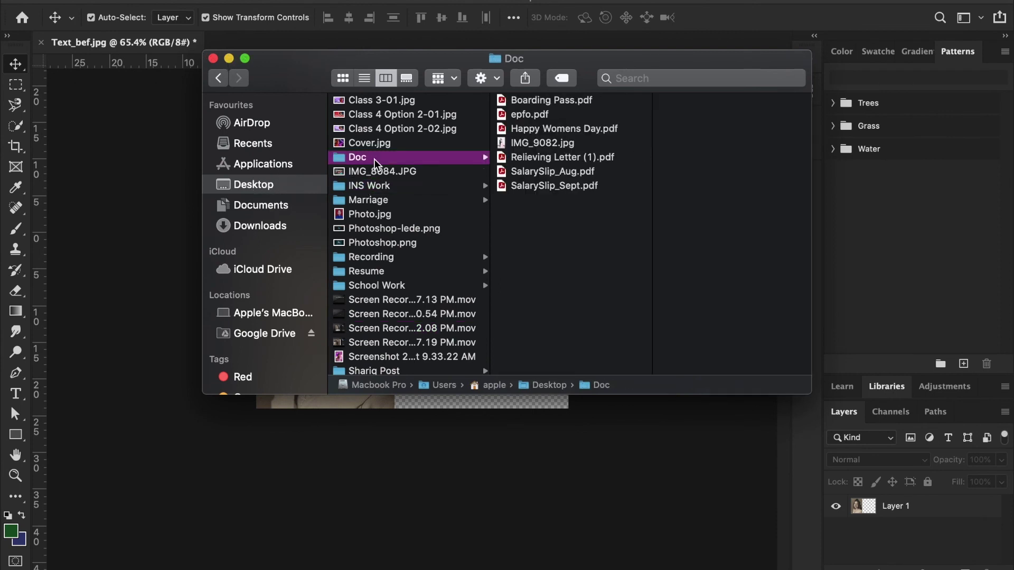
{"action": "left_click", "coordinate": [377, 259]}
{"action": "scroll", "coordinate": [581, 291], "scroll_direction": "down", "scroll_amount": 3}
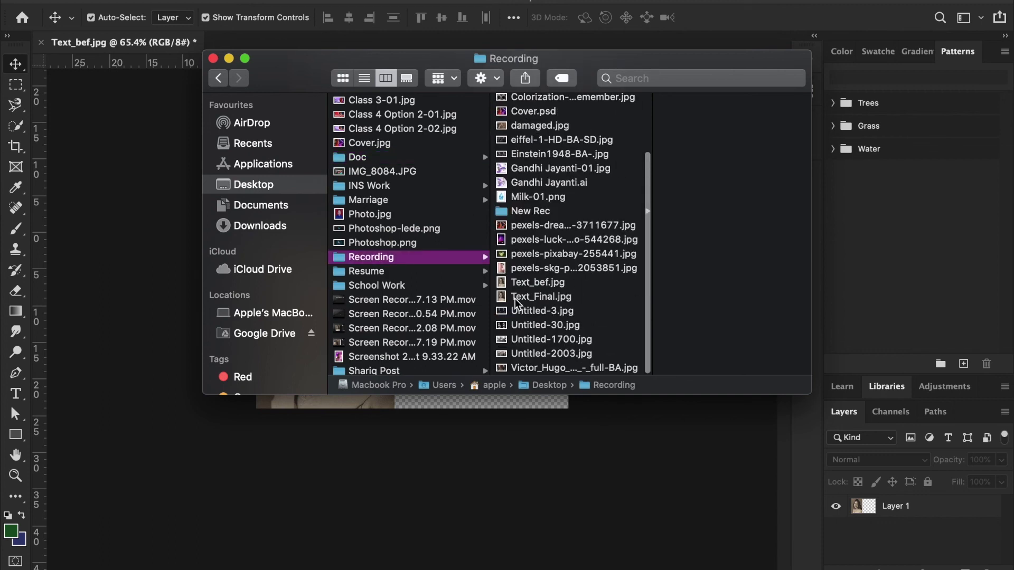
{"action": "left_click", "coordinate": [528, 290]}
{"action": "left_click_drag", "start_coordinate": [525, 291], "coordinate": [491, 302]}
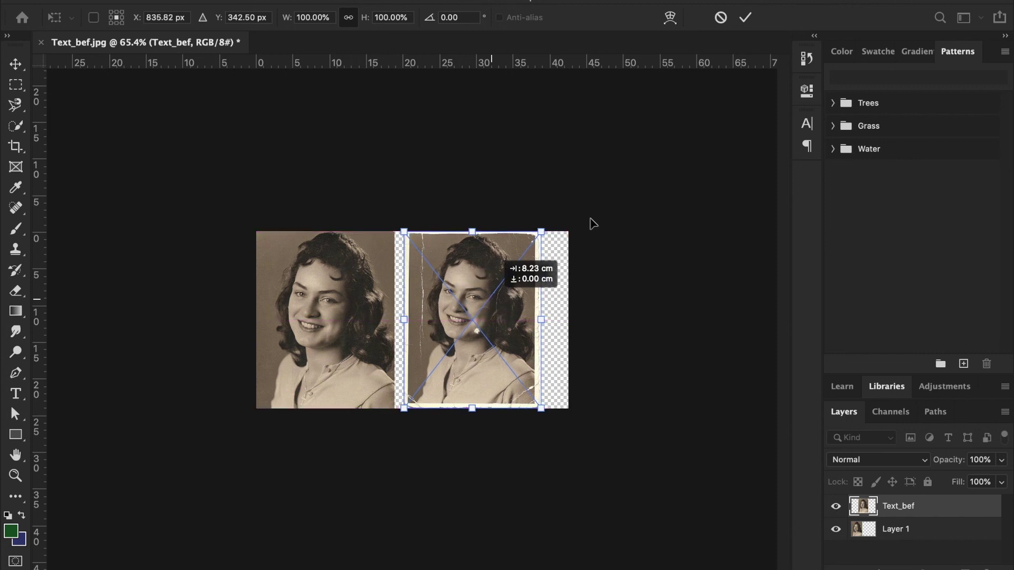
{"action": "left_click", "coordinate": [746, 18]}
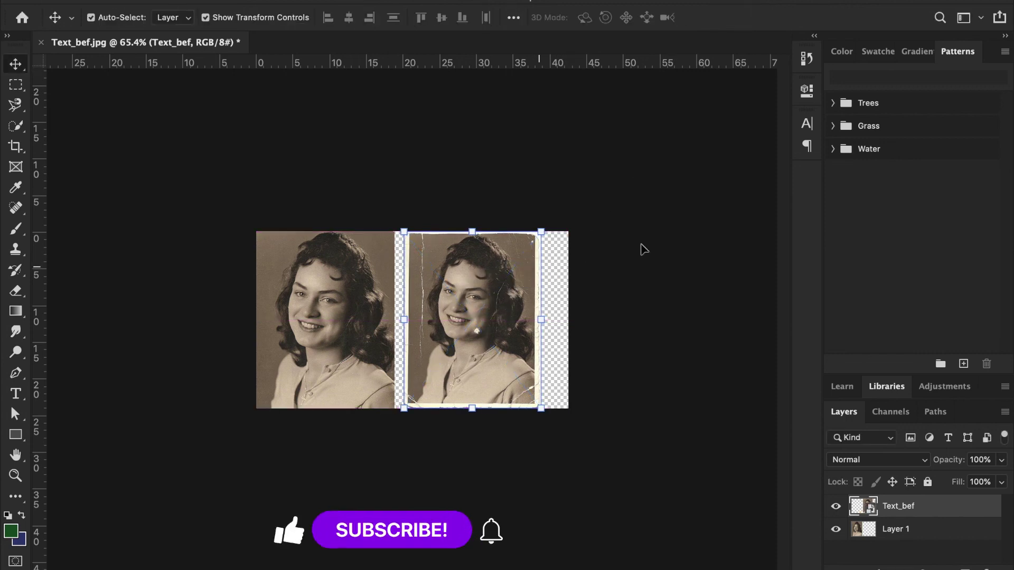
- Crop the canvas to about 38.84 cm wide, trimming the empty area right of the damaged photo, and deselect the layer
{"action": "left_click", "coordinate": [15, 146]}
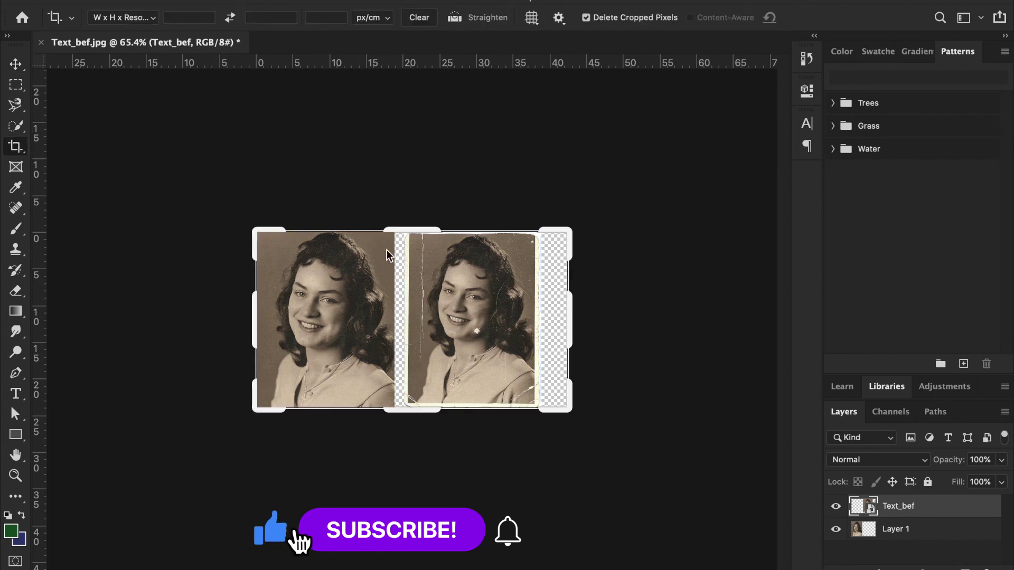
{"action": "left_click_drag", "start_coordinate": [571, 310], "coordinate": [555, 310]}
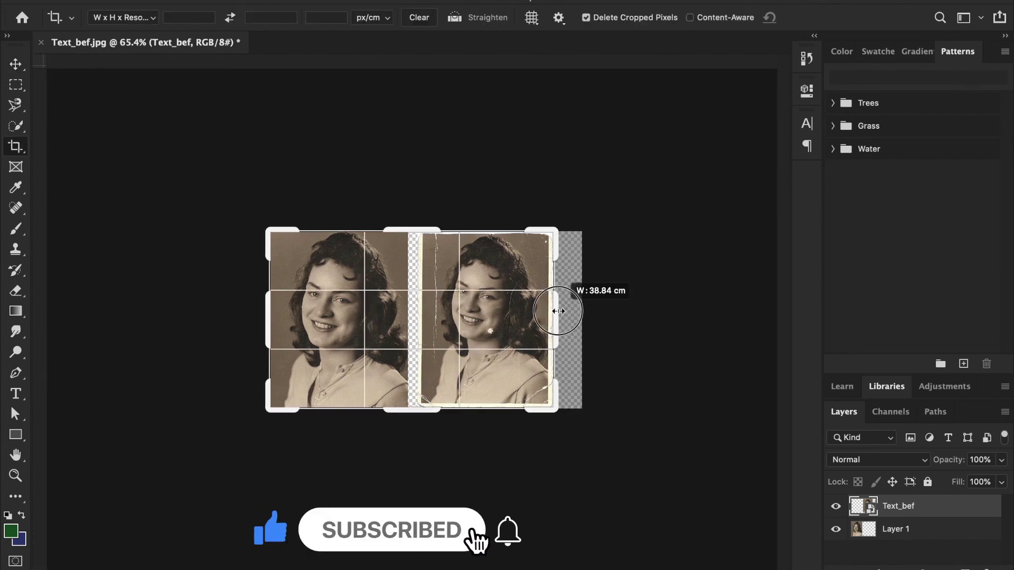
{"action": "key", "text": "super+r"}
{"action": "left_click", "coordinate": [823, 17]}
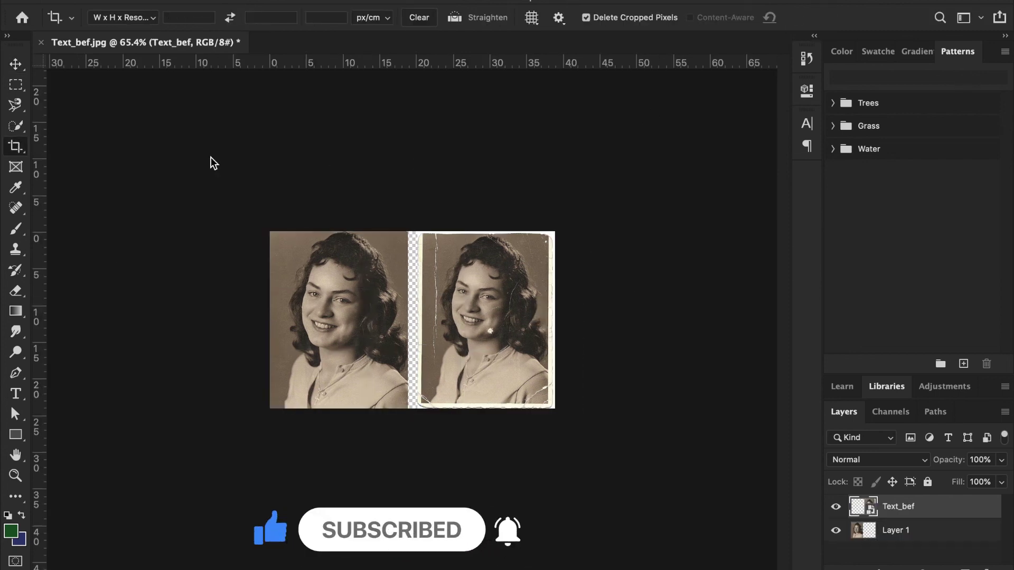
{"action": "left_click", "coordinate": [16, 64]}
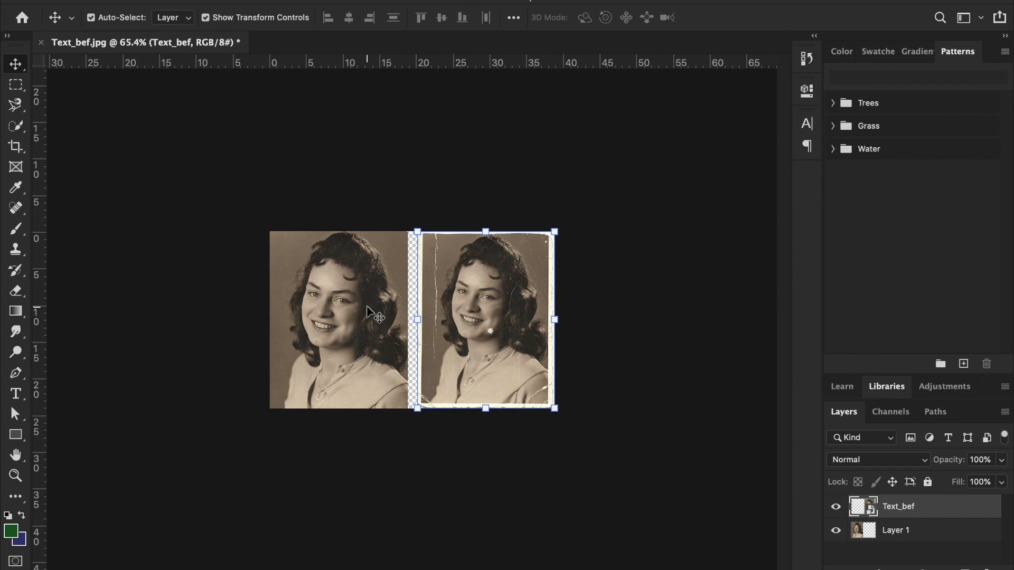
{"action": "left_click", "coordinate": [419, 162]}
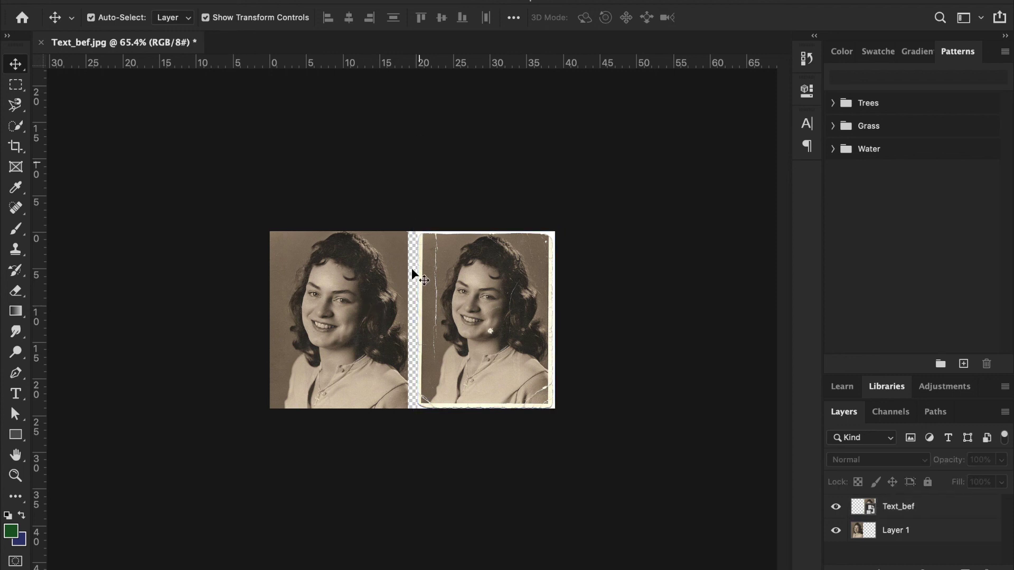